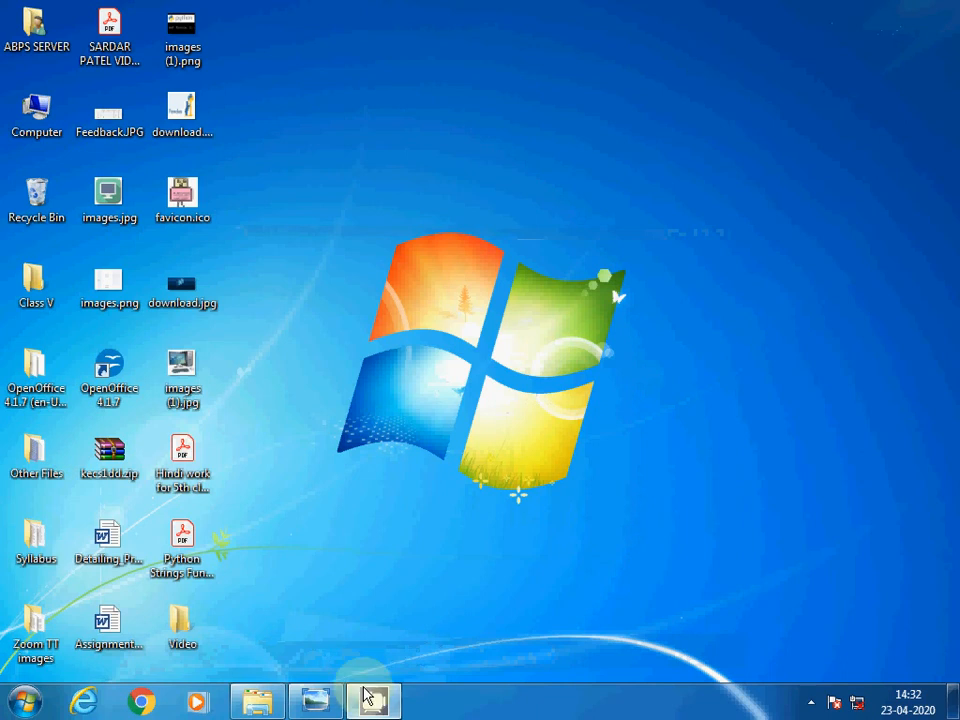
Launch OpenOffice Writer from the OpenOffice 4.1.7 program group with a blank text document.
click(30, 706)
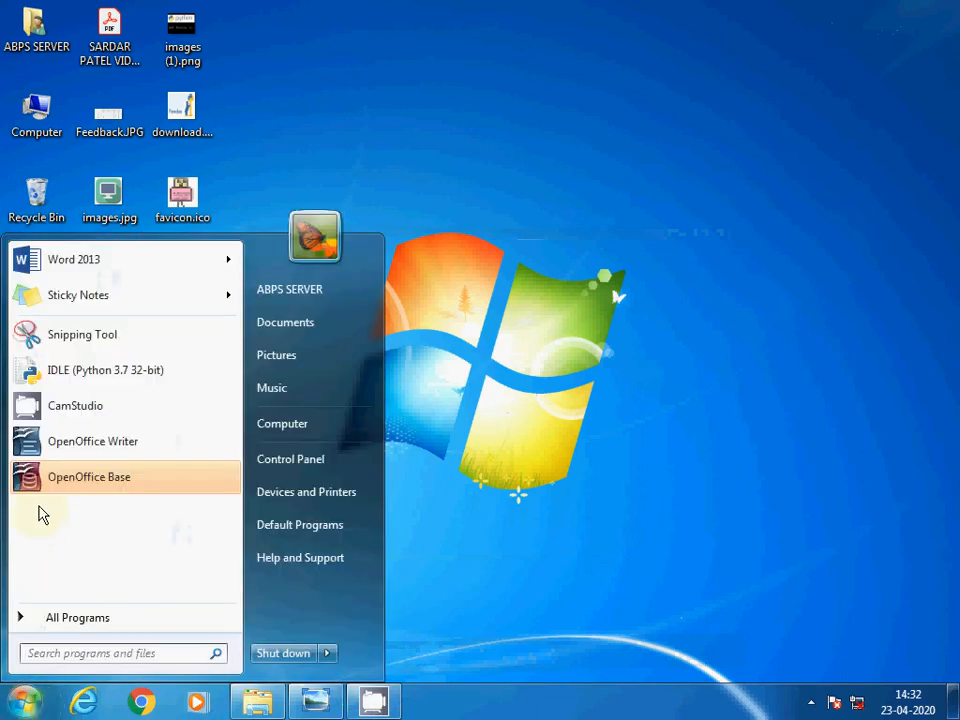
click(134, 622)
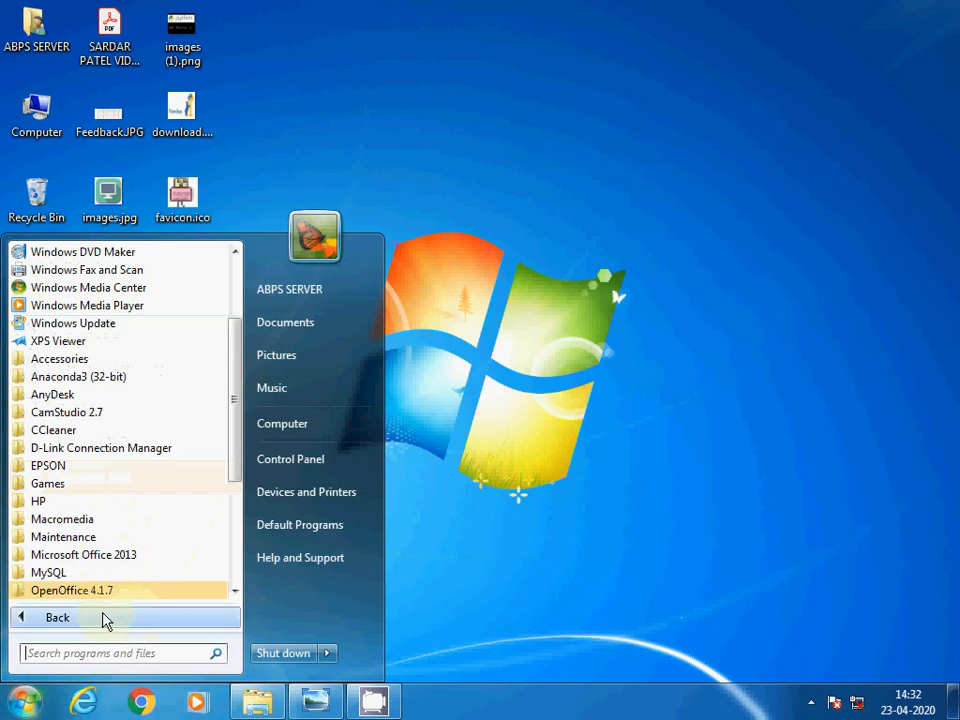
click(100, 618)
click(100, 619)
scroll(95, 563, down, 3)
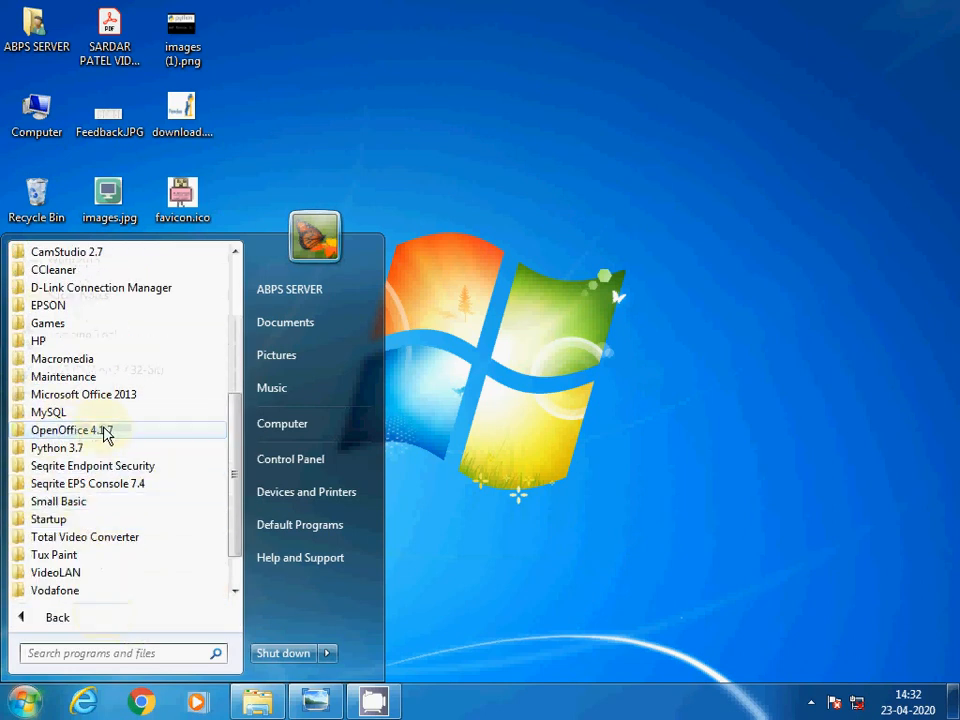
click(100, 432)
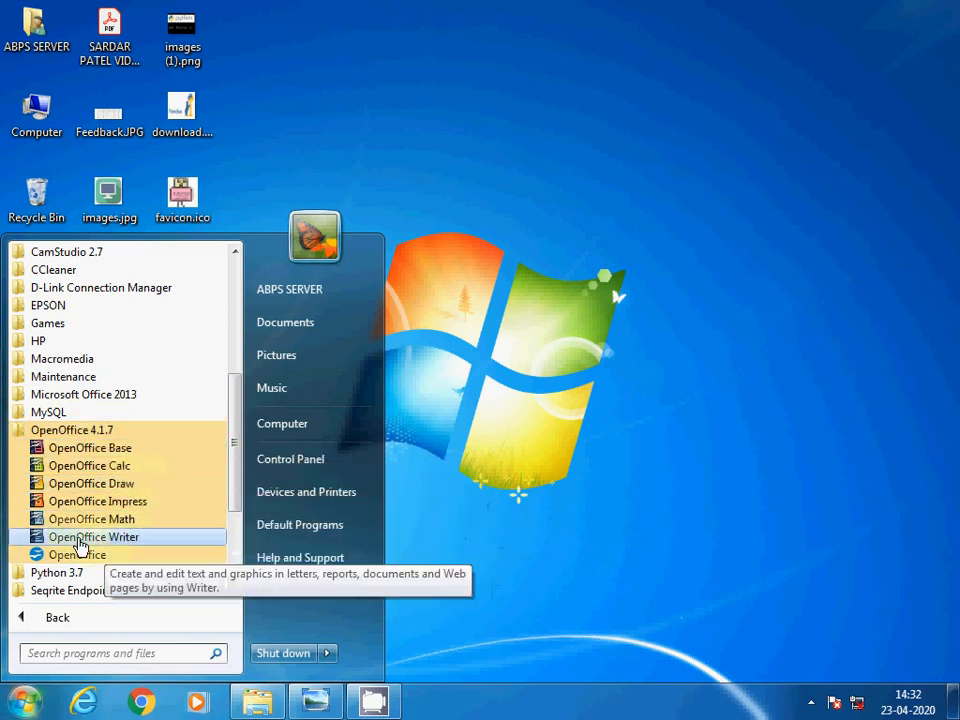
click(122, 548)
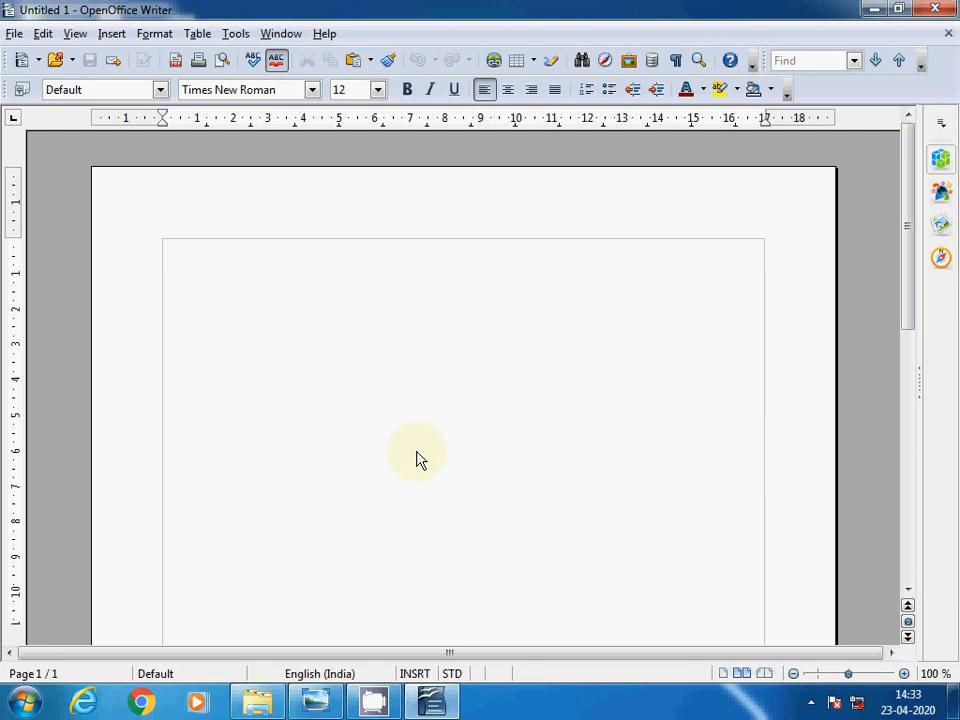
click(15, 36)
click(42, 36)
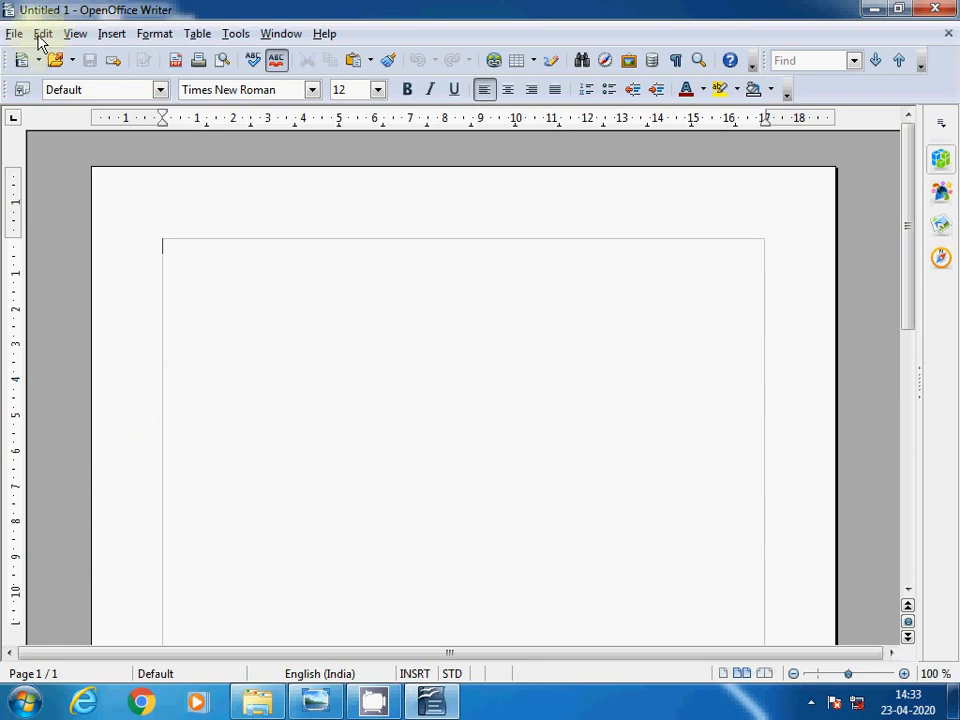
click(12, 34)
click(12, 34)
click(110, 35)
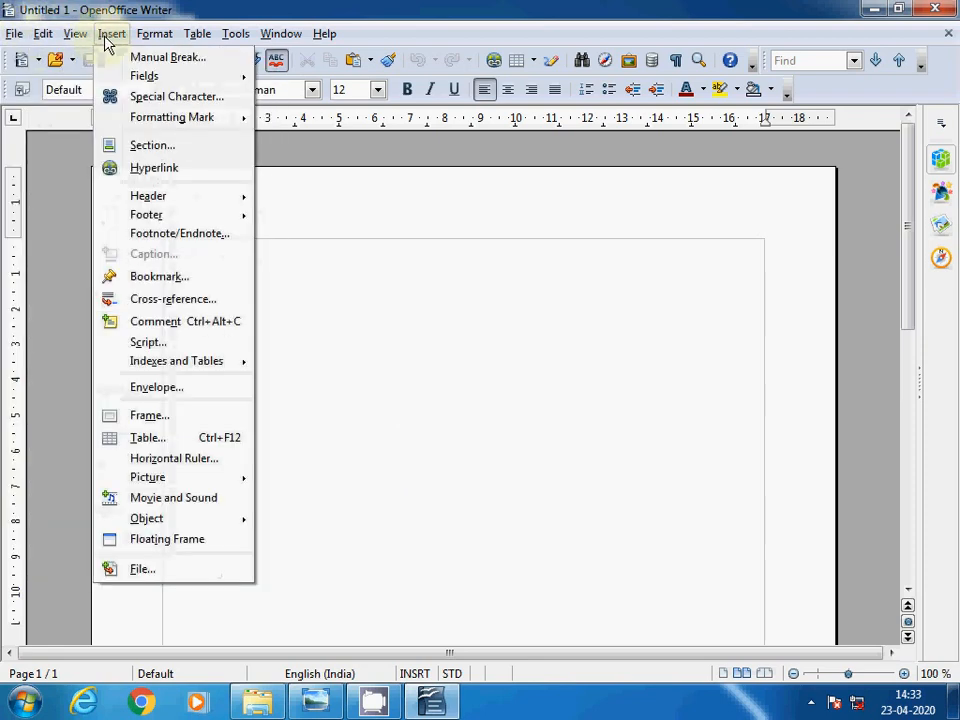
mouse_move(300, 34)
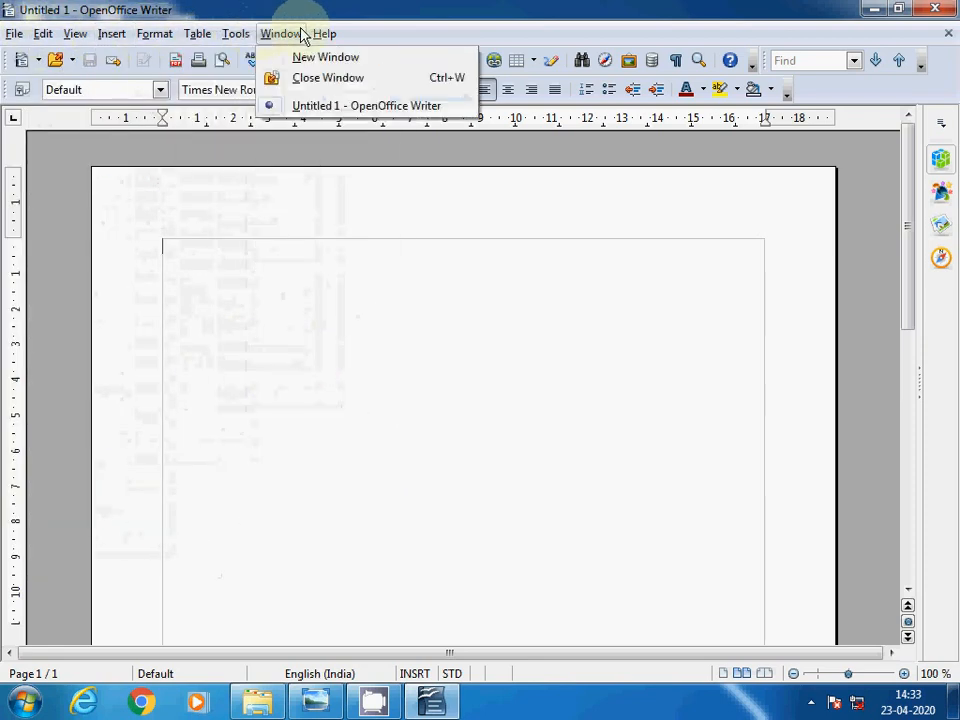
mouse_move(5, 38)
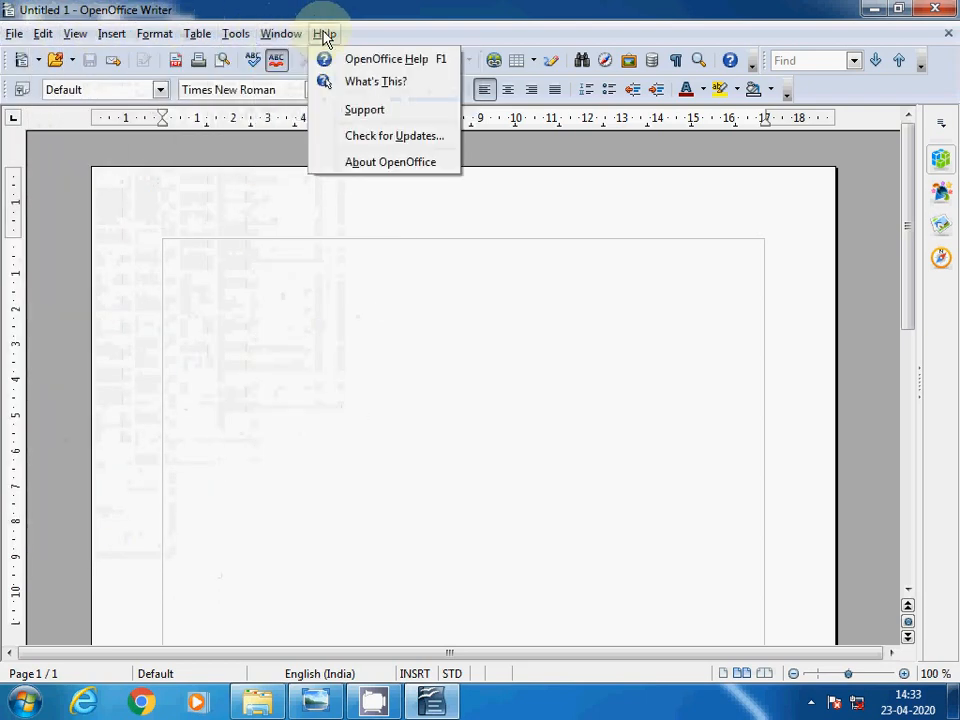
mouse_move(68, 32)
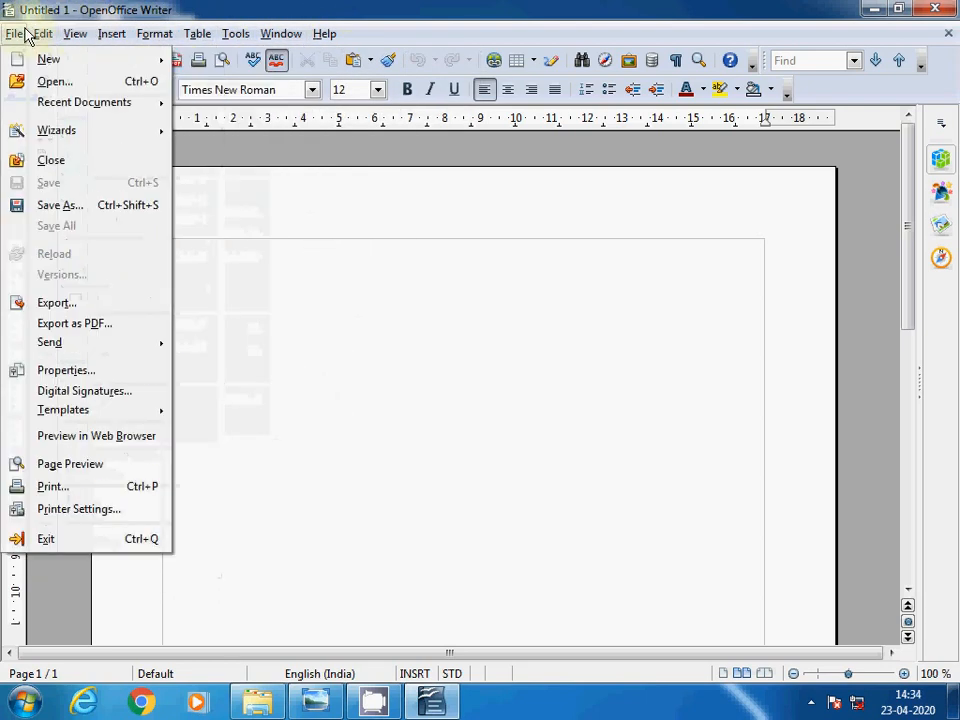
mouse_move(155, 33)
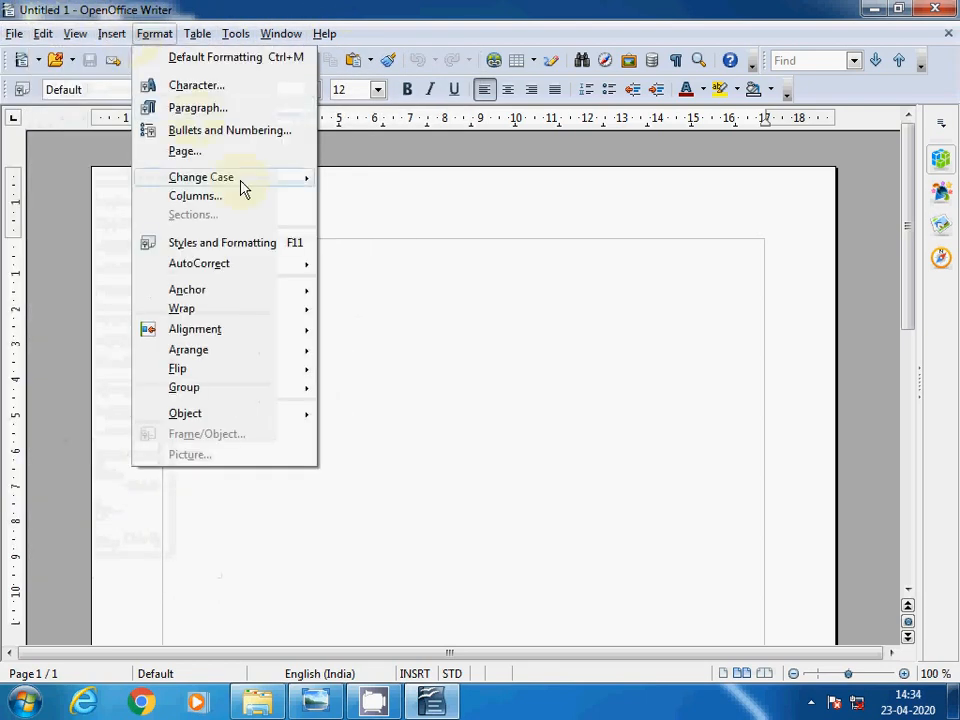
click(420, 337)
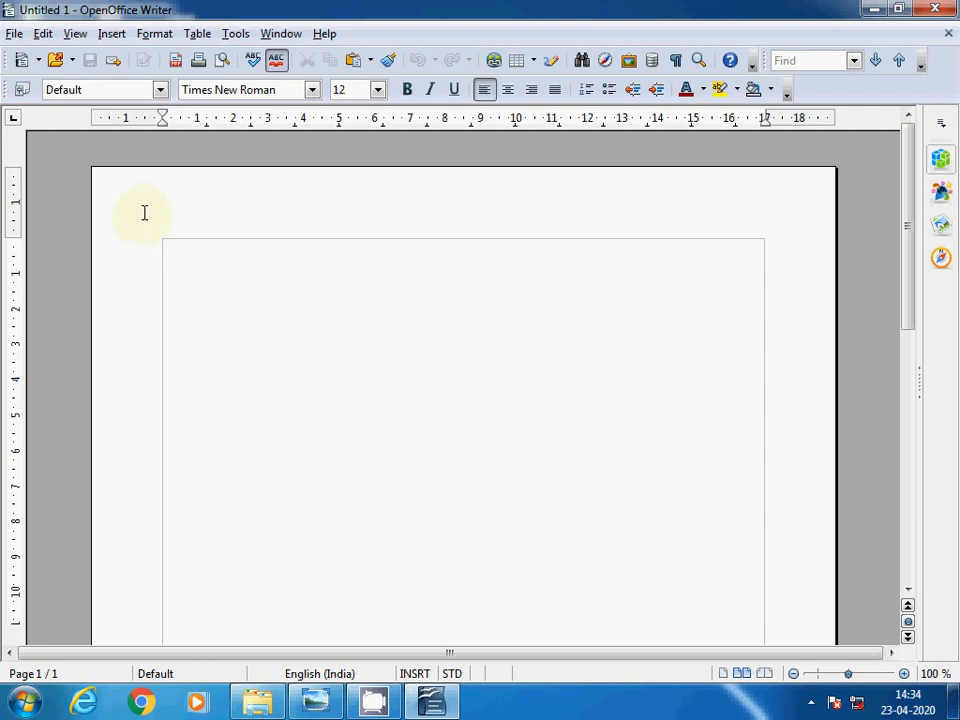
Open the Styles and Formatting window and move it to the middle of the page.
click(154, 34)
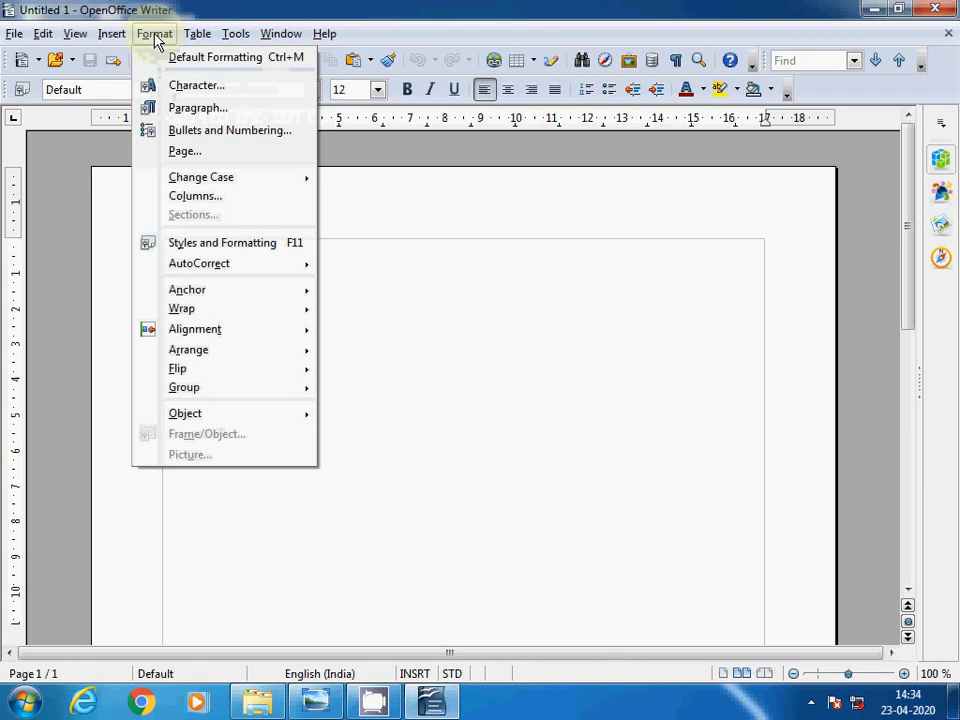
click(250, 253)
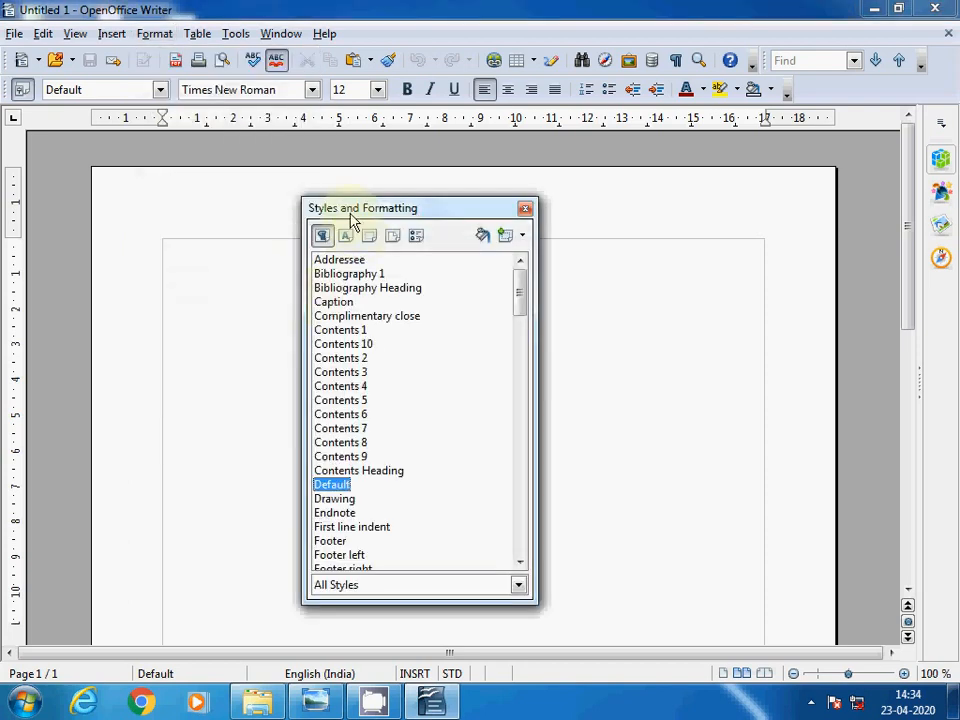
drag(349, 220, 435, 195)
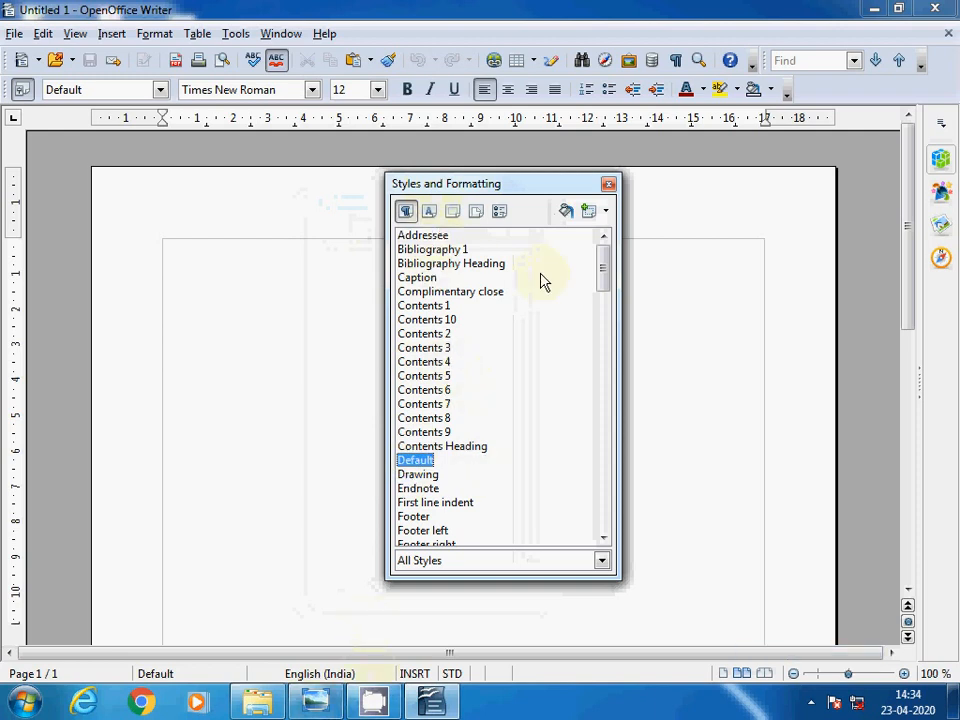
Examine the style filter categories, the Contents 2 paragraph style and Fill Format Mode in the Styles and Formatting window.
mouse_move(606, 279)
mouse_down()
mouse_move(602, 525)
mouse_move(596, 271)
mouse_up()
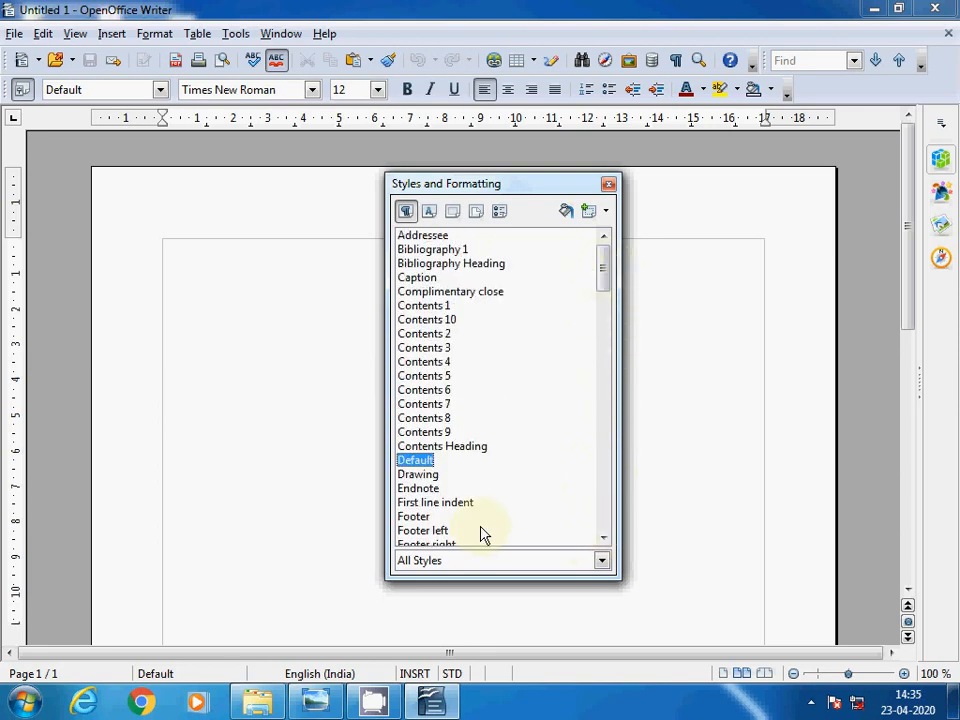
click(602, 561)
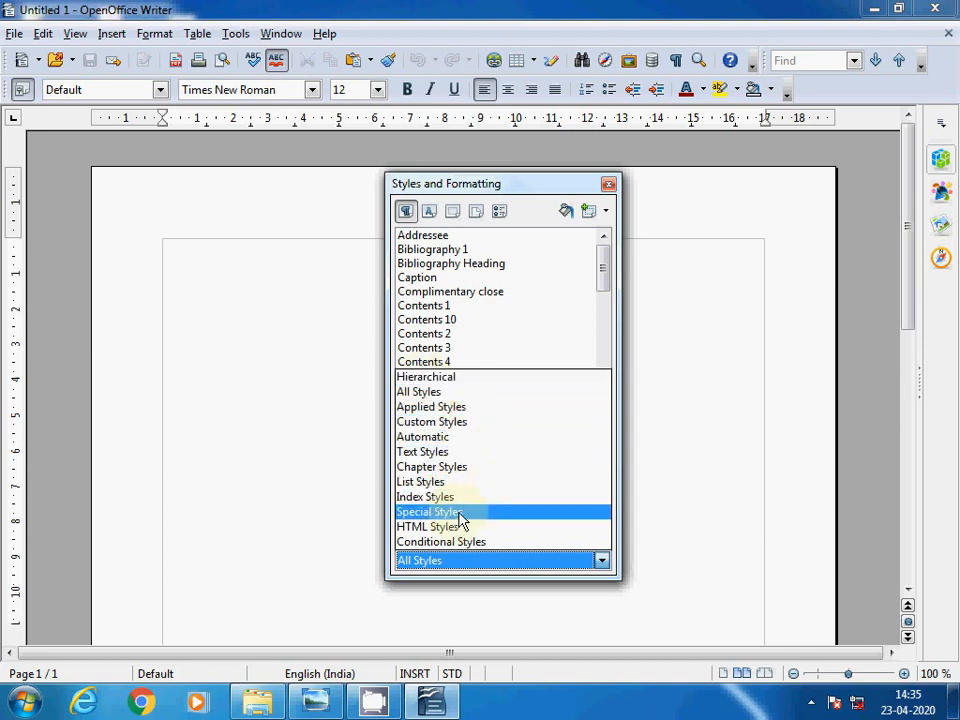
click(514, 349)
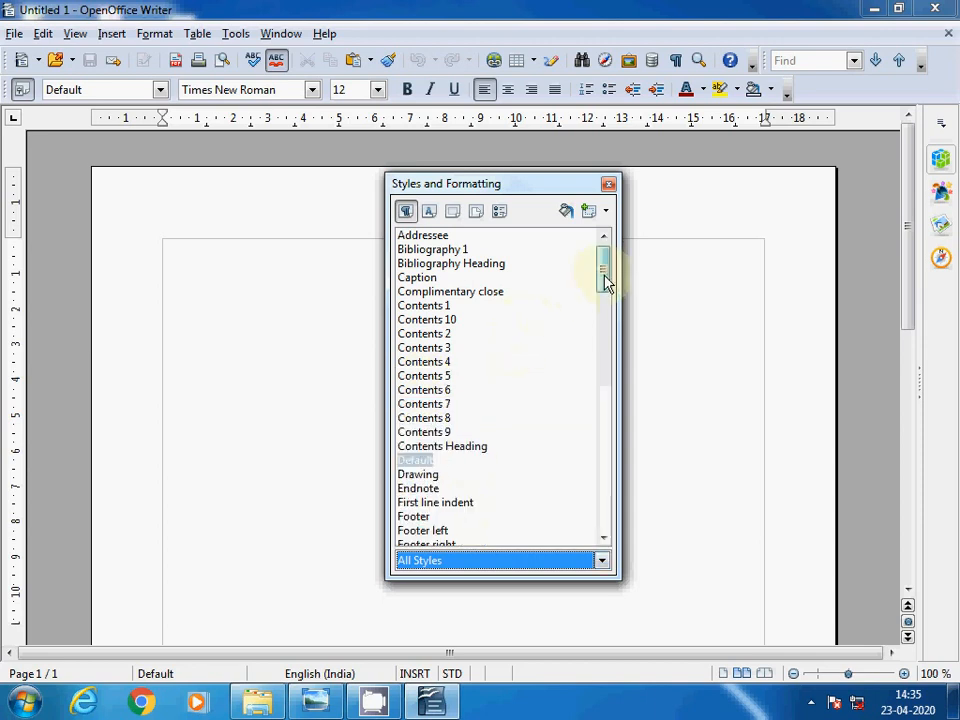
mouse_move(603, 279)
mouse_down()
mouse_move(605, 535)
mouse_move(605, 268)
mouse_up()
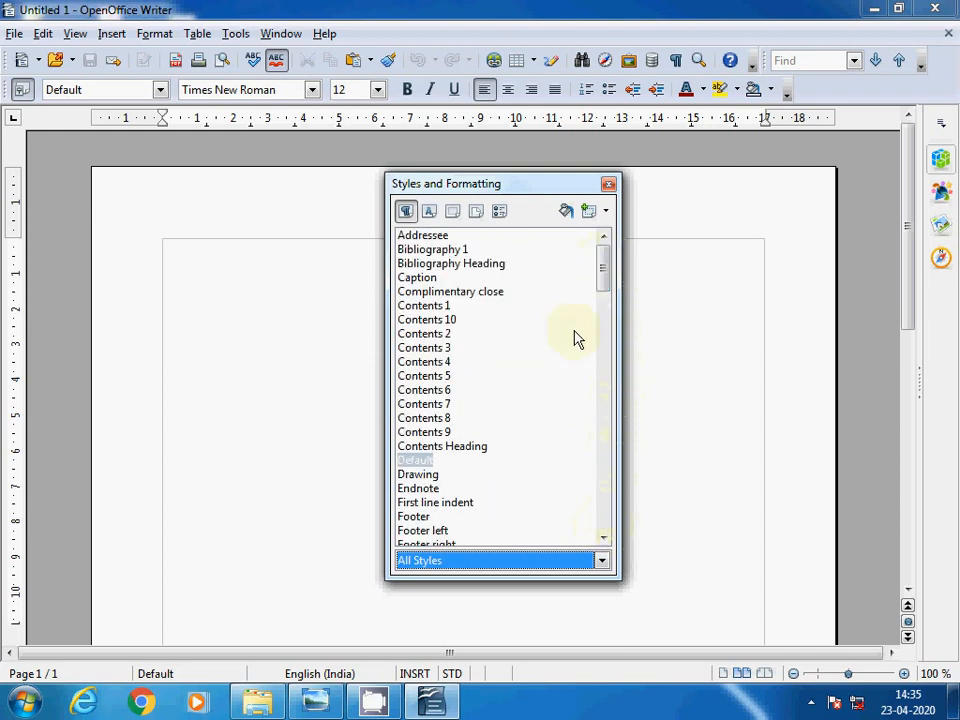
click(432, 335)
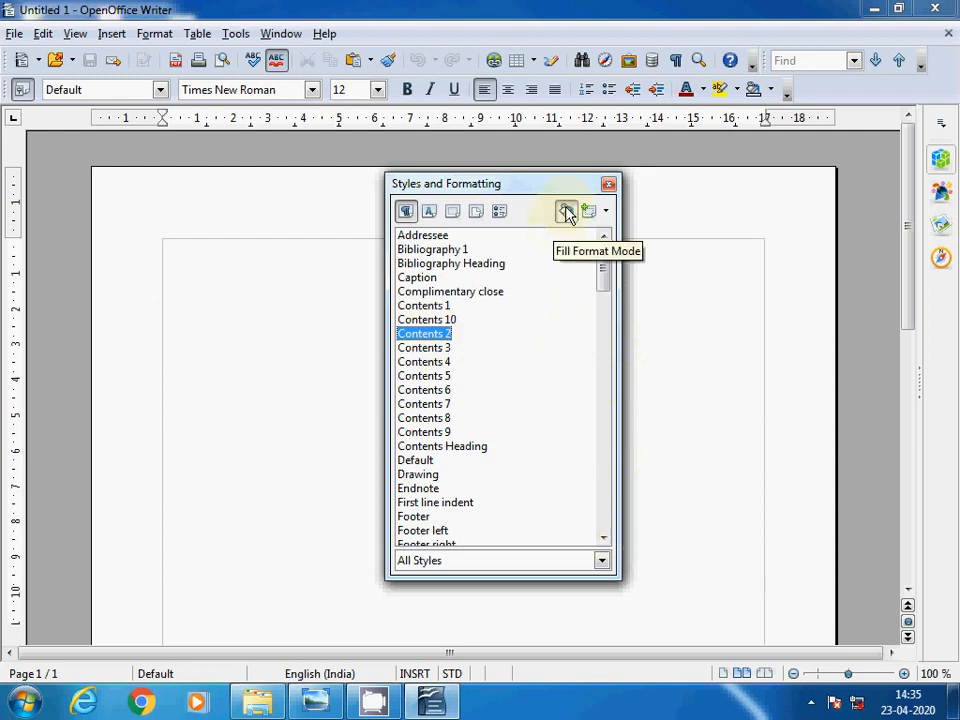
click(566, 212)
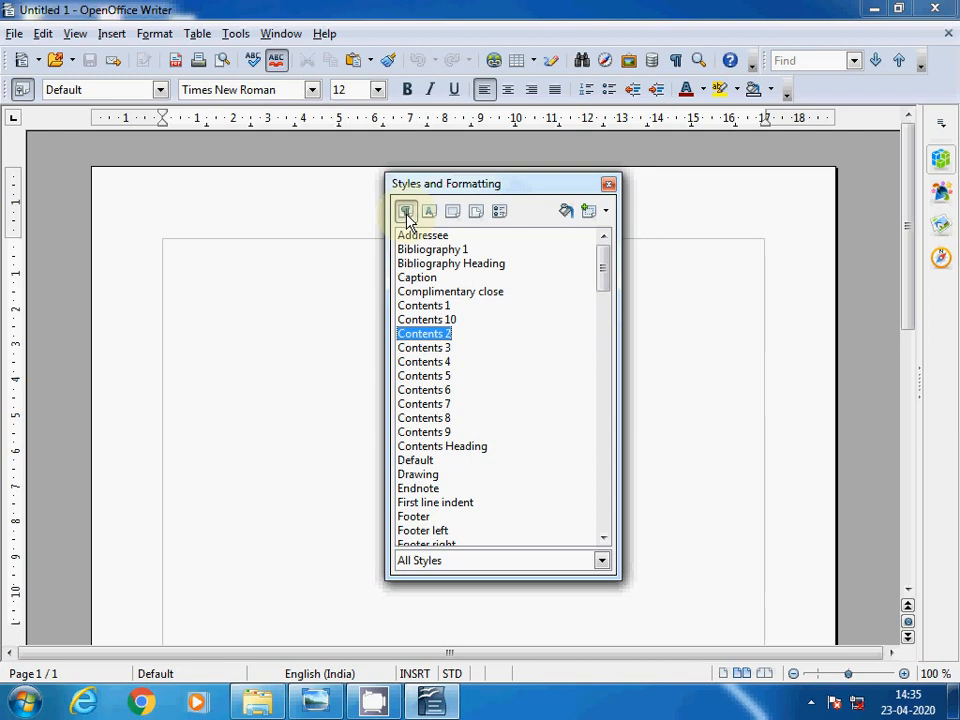
Examine the available paragraph styles, font names, font sizes and font colours for direct formatting without changing any.
click(160, 90)
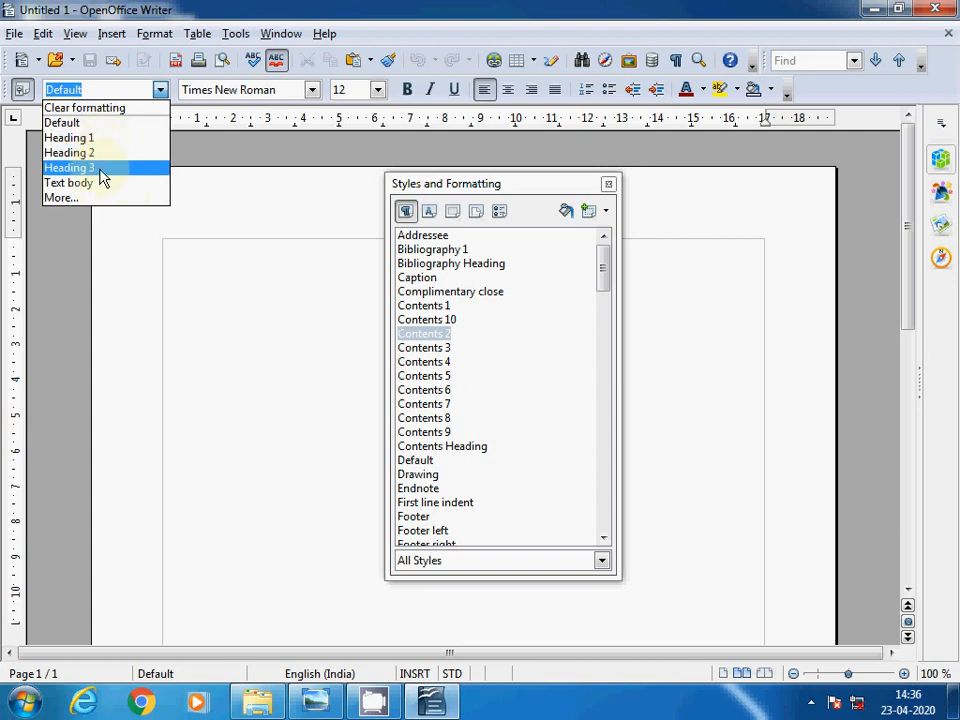
click(311, 90)
click(311, 90)
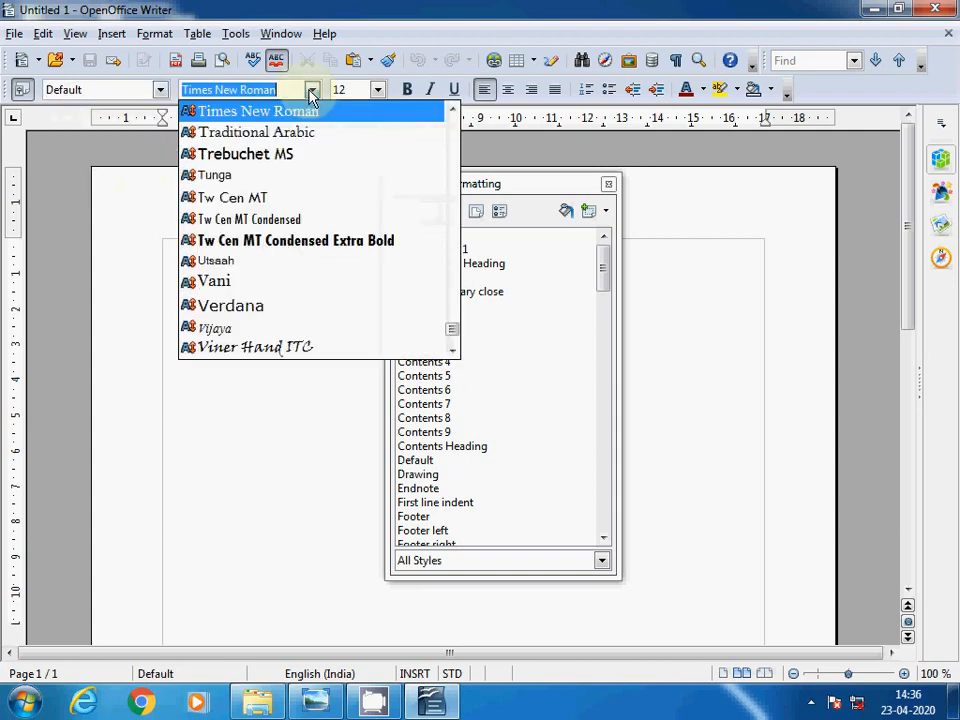
scroll(282, 180, down, 3)
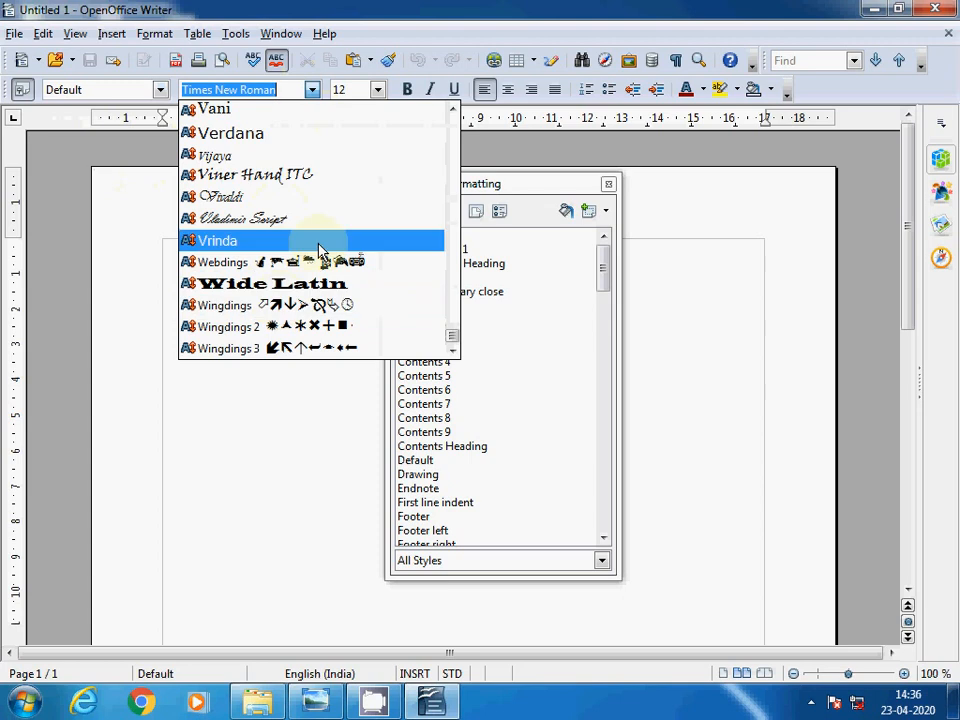
click(381, 90)
click(381, 90)
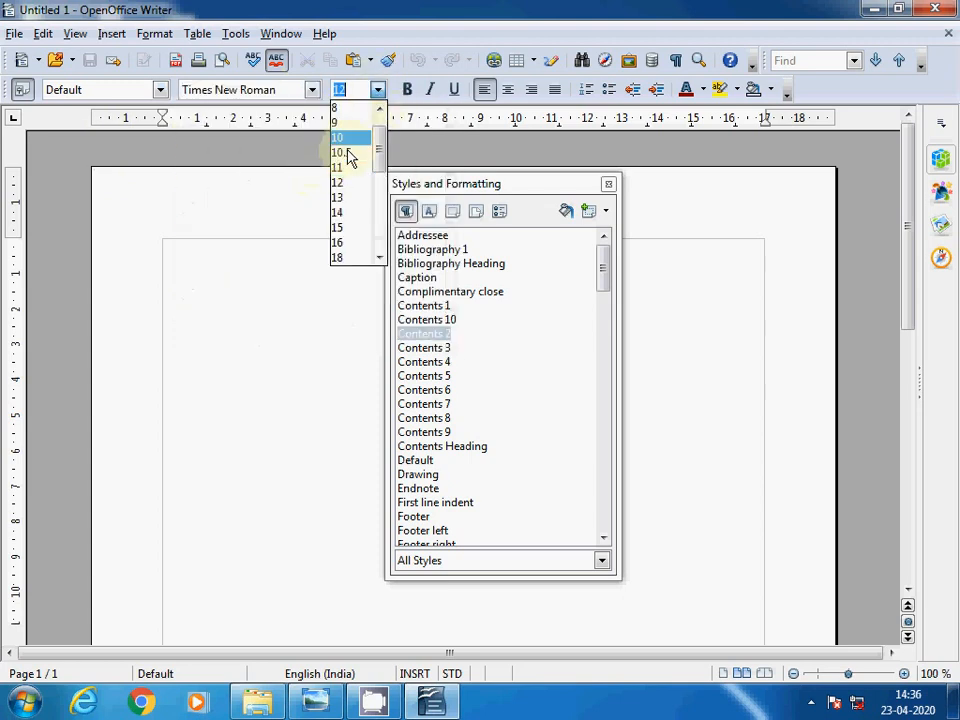
scroll(375, 150, down, 2)
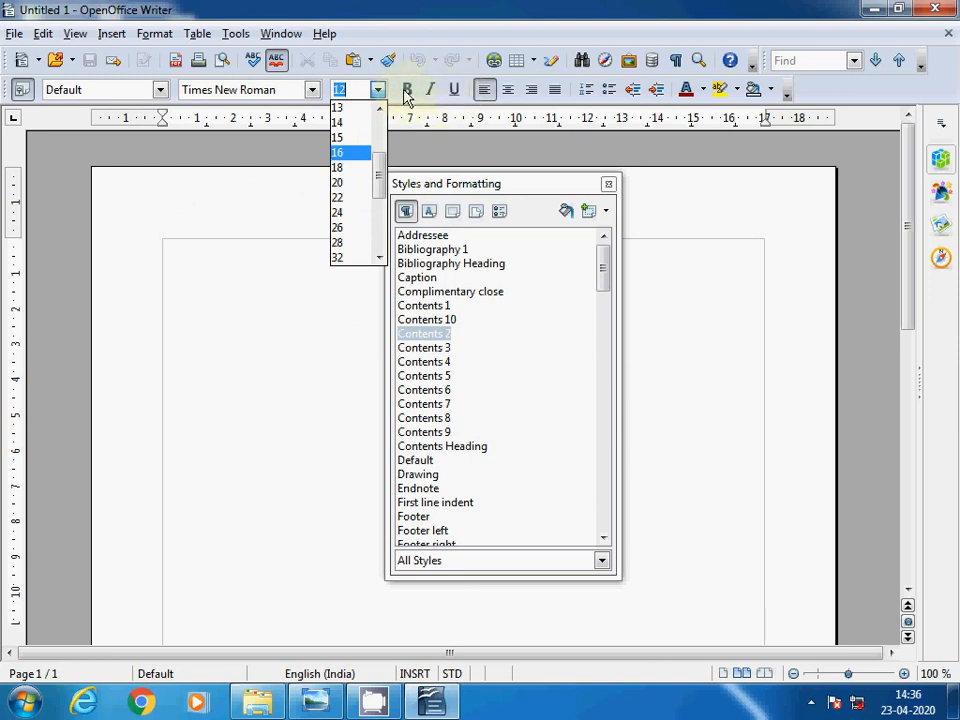
click(275, 220)
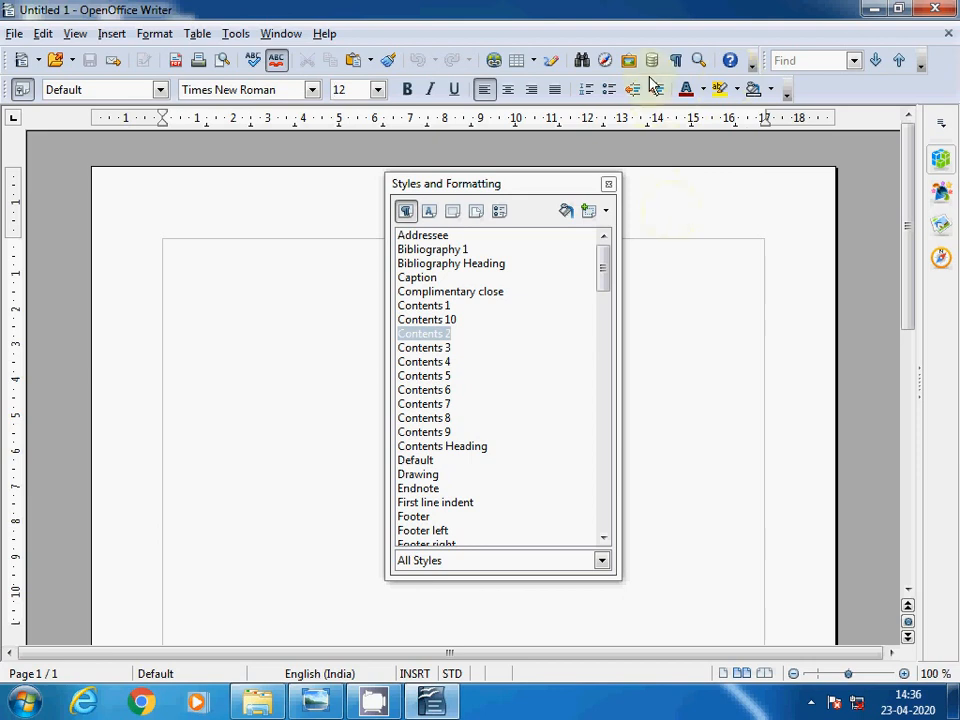
click(704, 90)
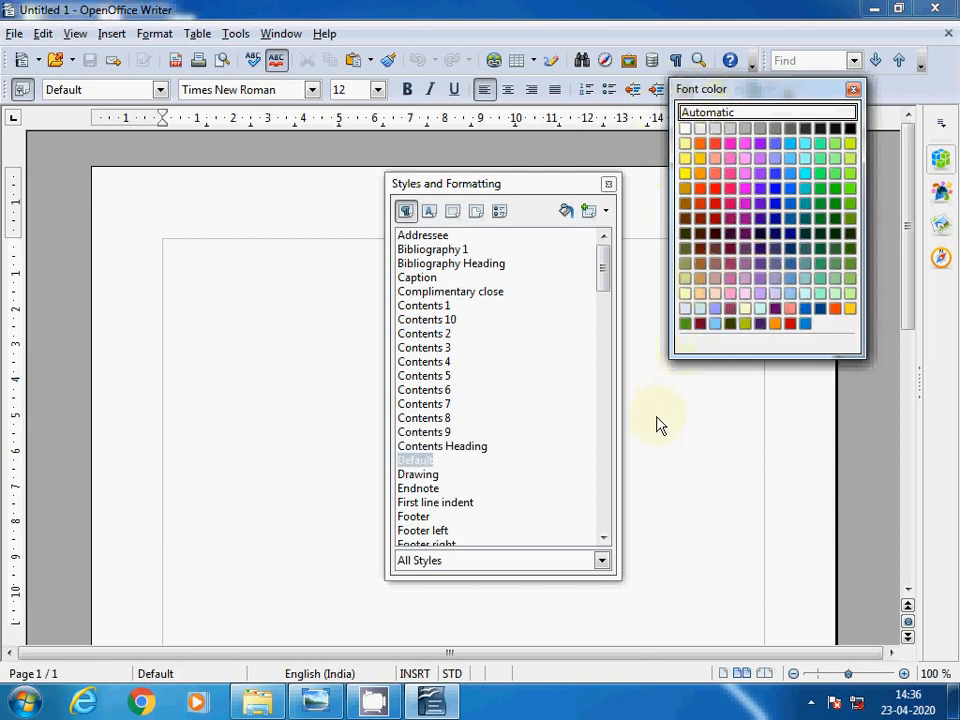
click(653, 330)
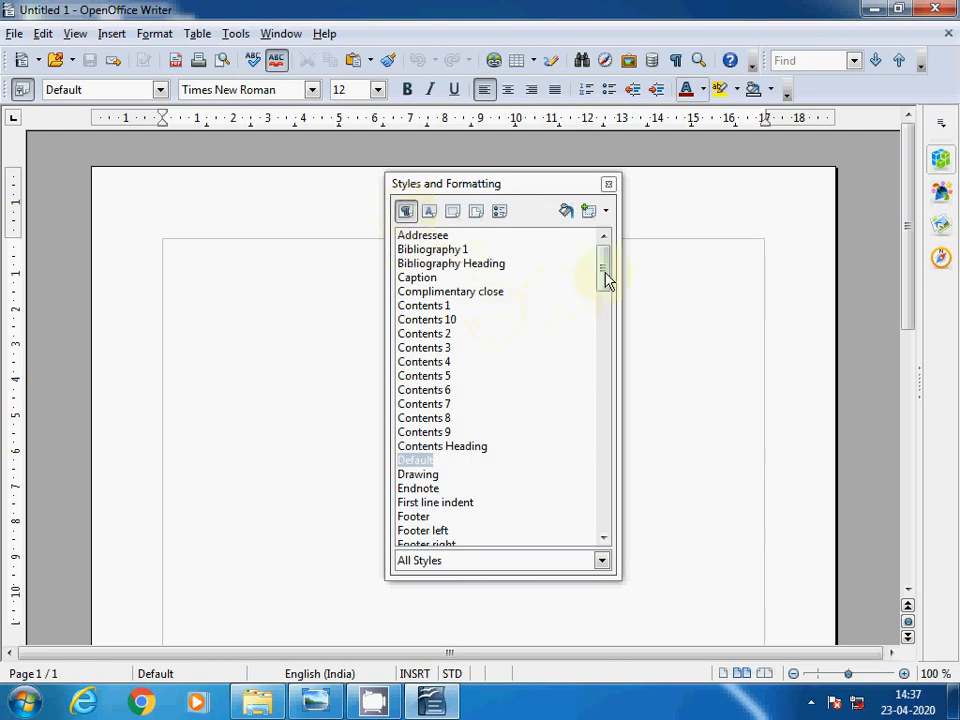
Review the complete list of paragraph styles in the Styles and Formatting window, from Addressee through the Text styles and back.
click(405, 214)
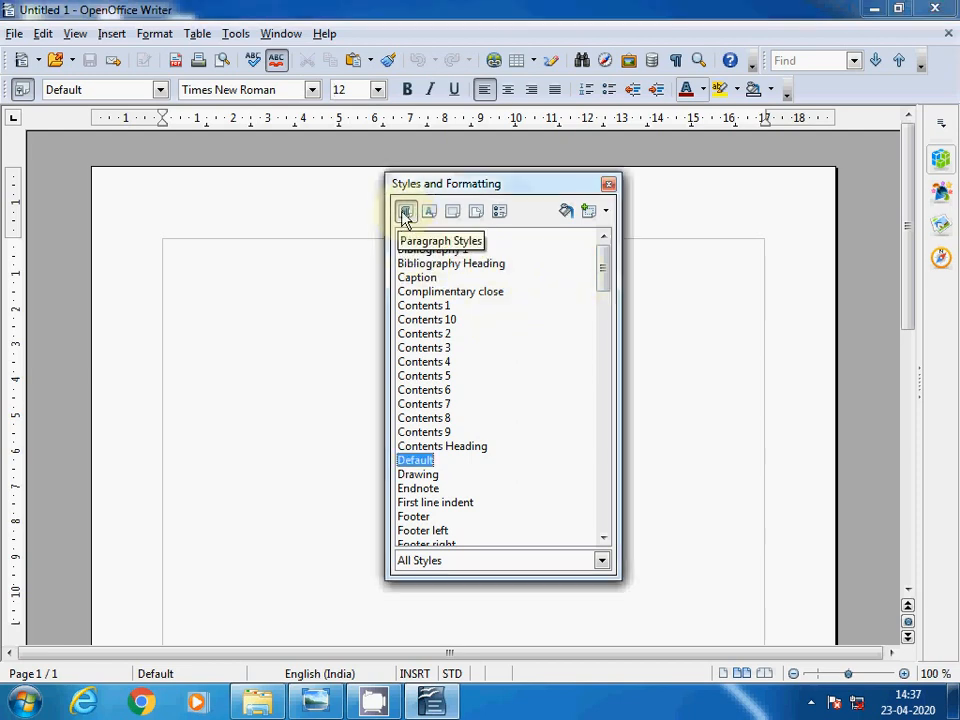
scroll(496, 410, down, 5)
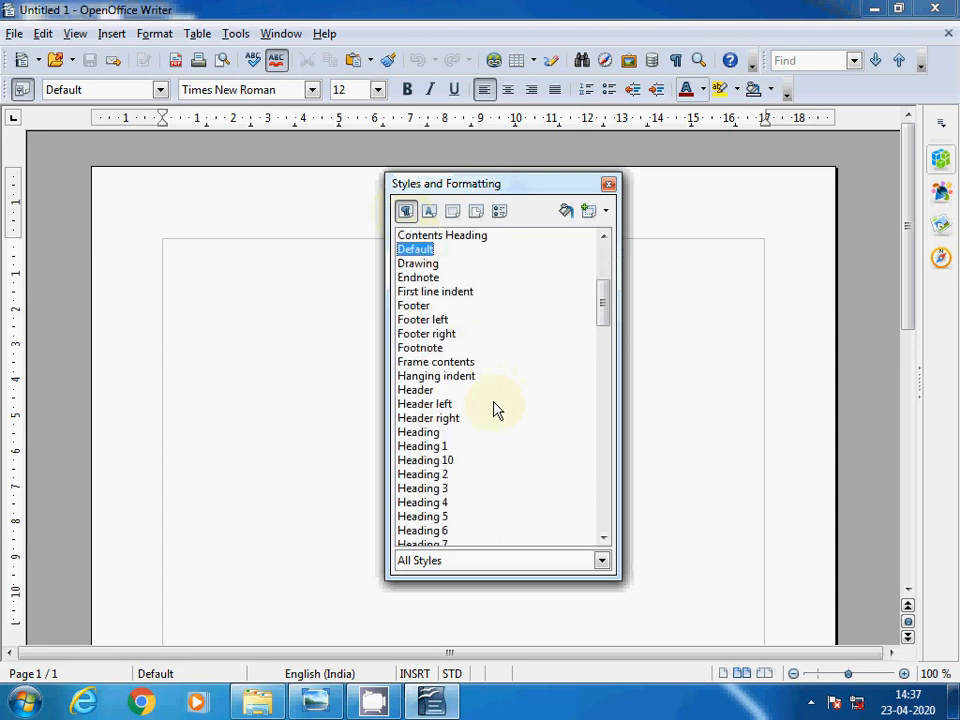
scroll(496, 410, down, 11)
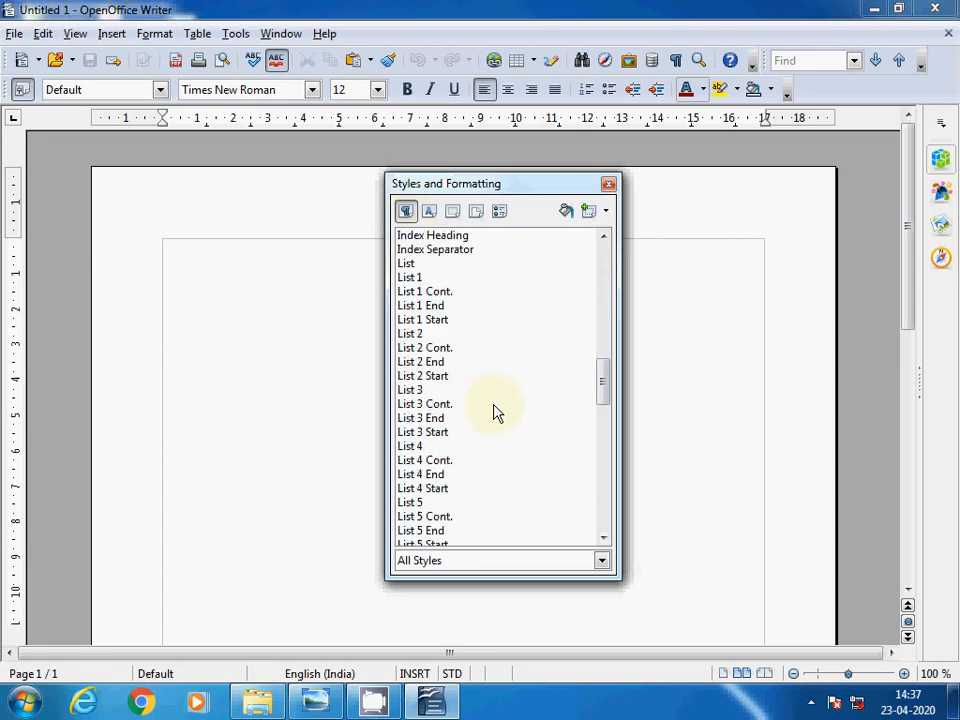
scroll(496, 410, down, 12)
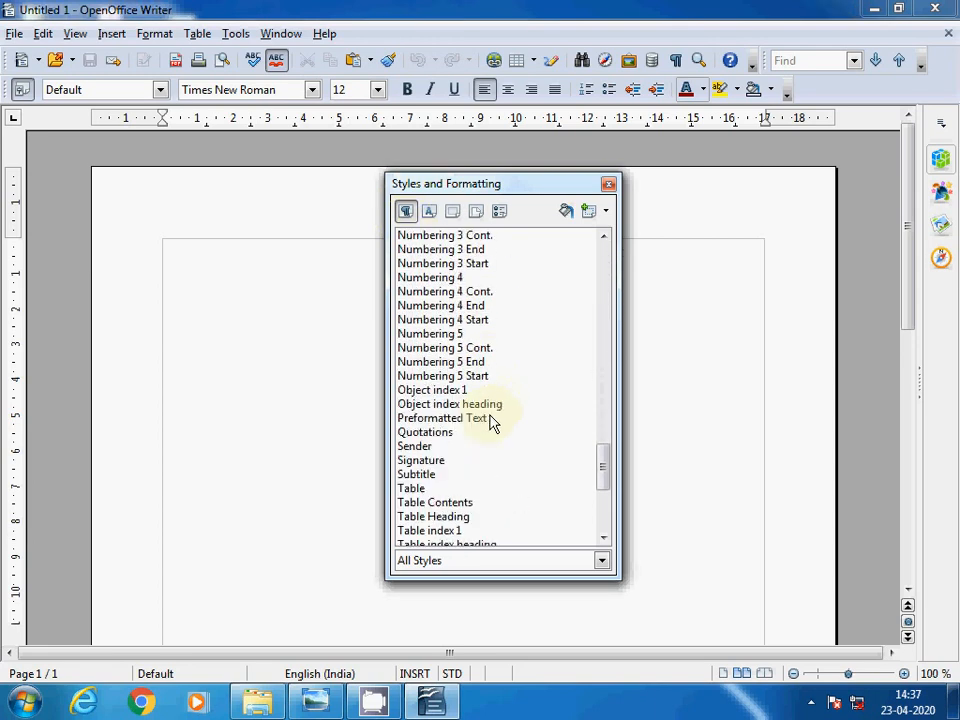
scroll(490, 422, down, 5)
scroll(490, 425, up, 20)
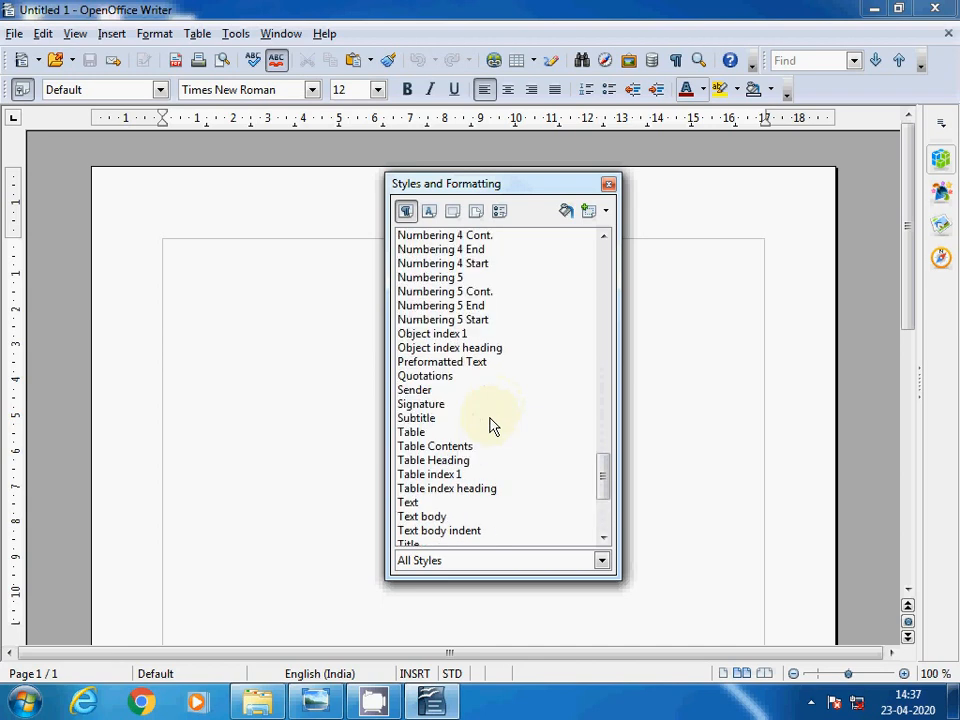
scroll(490, 425, up, 11)
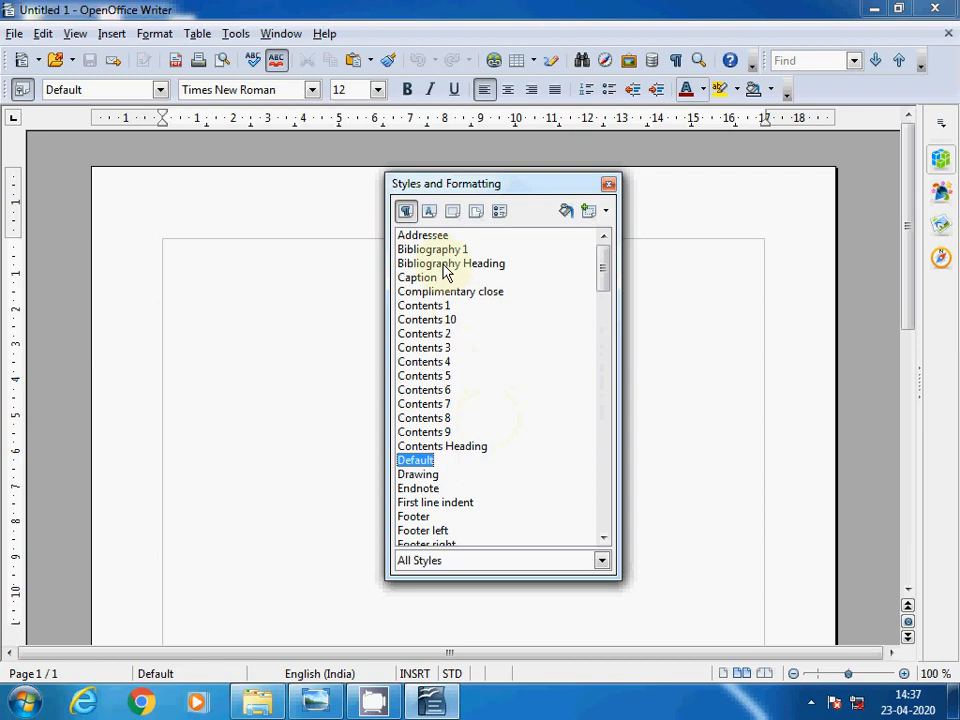
Review the complete list of character styles in the Styles and Formatting window, from Bullets to Visited Internet Link.
click(430, 212)
scroll(486, 411, down, 2)
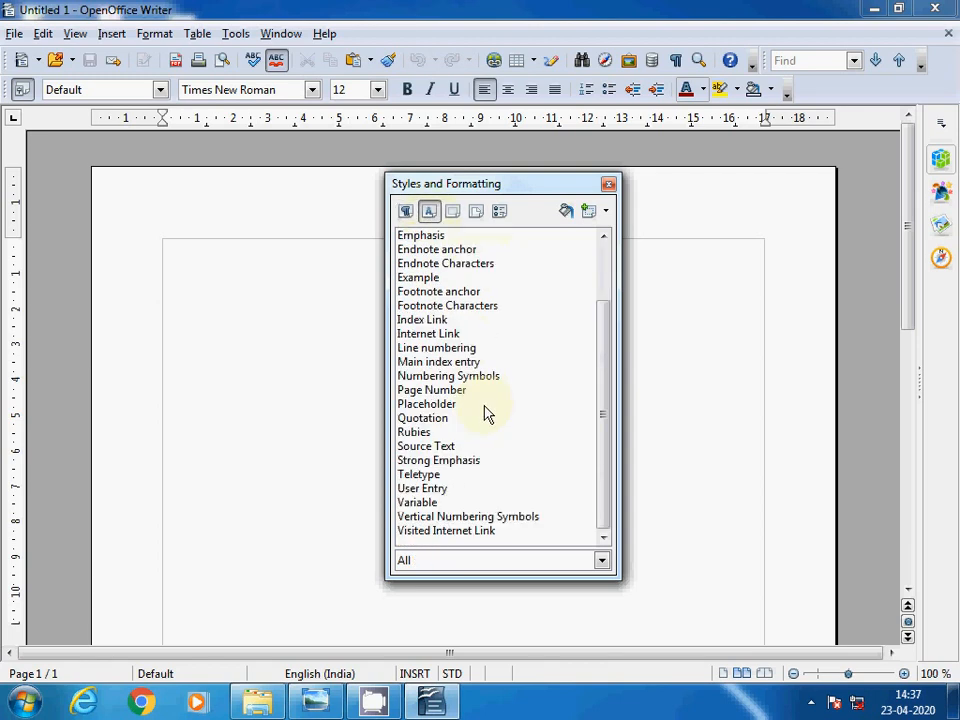
scroll(486, 411, up, 2)
scroll(486, 414, down, 2)
scroll(484, 418, up, 2)
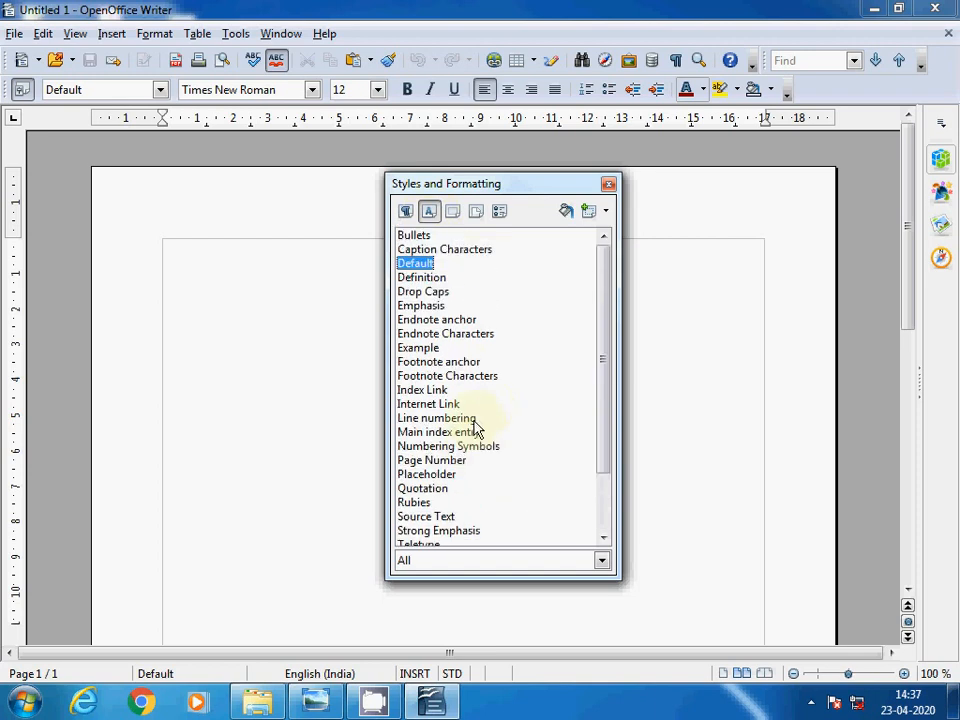
Examine the frame, page and list style categories, then return to the list of paragraph styles.
click(455, 220)
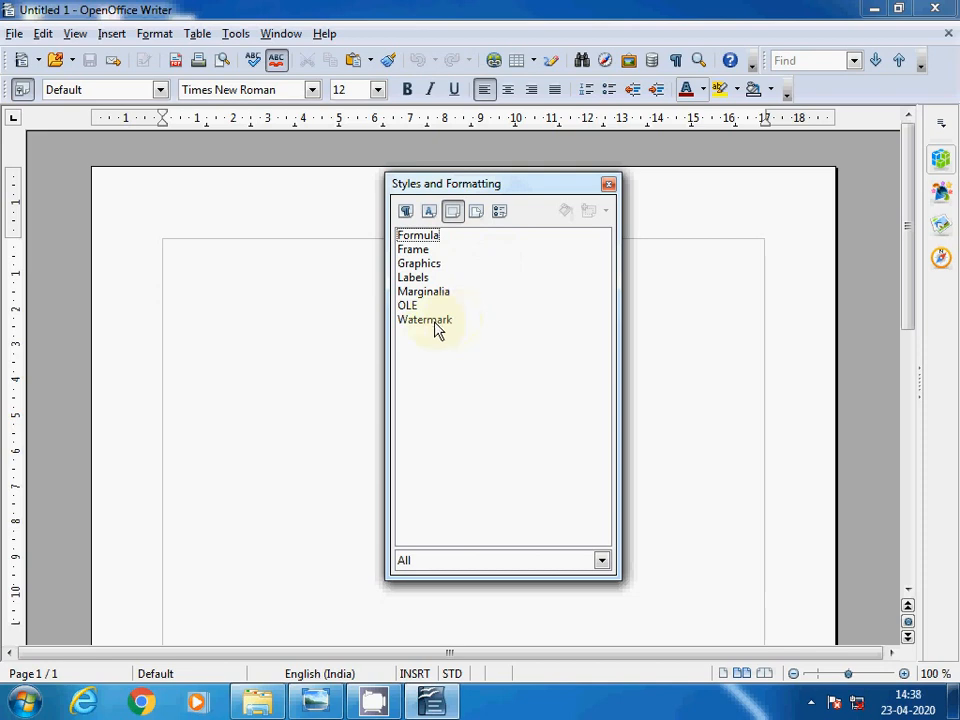
click(476, 213)
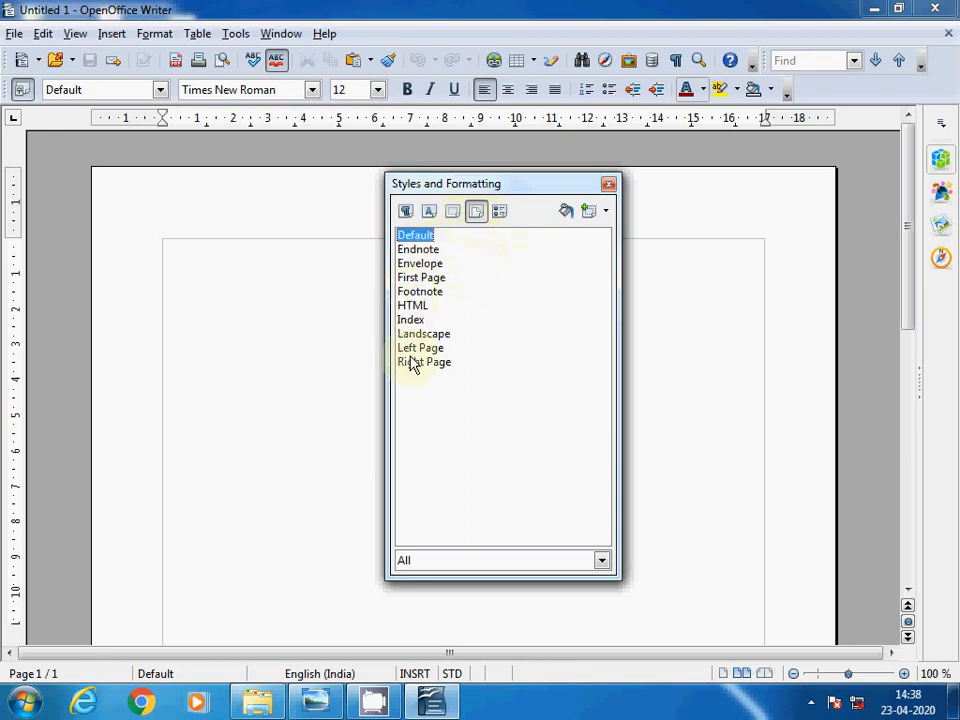
click(504, 220)
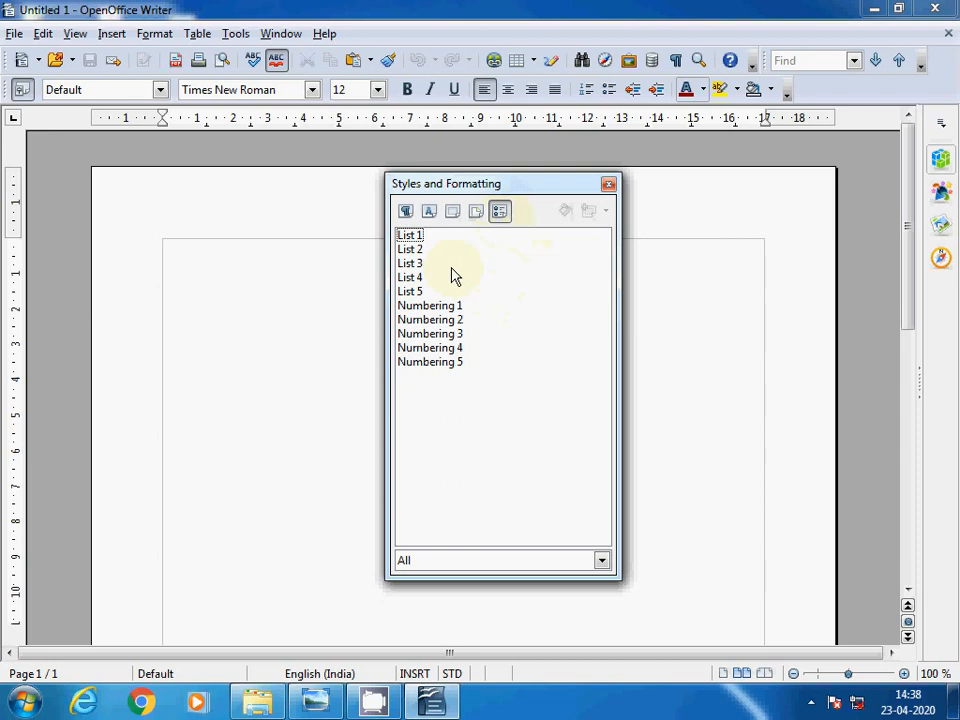
click(487, 216)
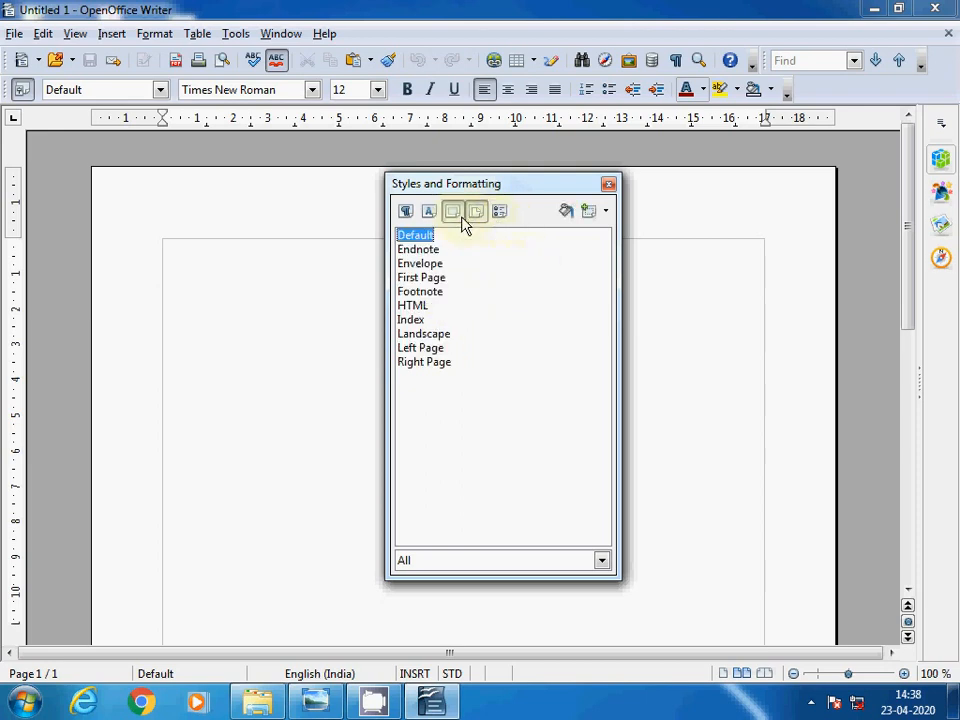
click(463, 218)
click(429, 213)
click(405, 211)
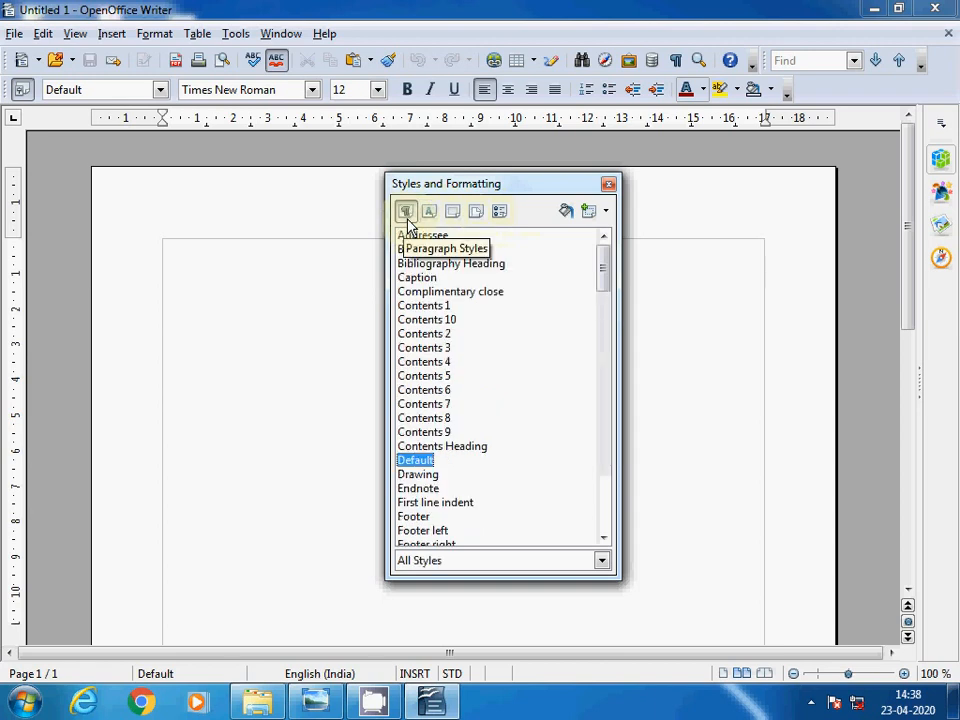
scroll(515, 375, down, 2)
scroll(527, 349, down, 1)
scroll(527, 349, up, 1)
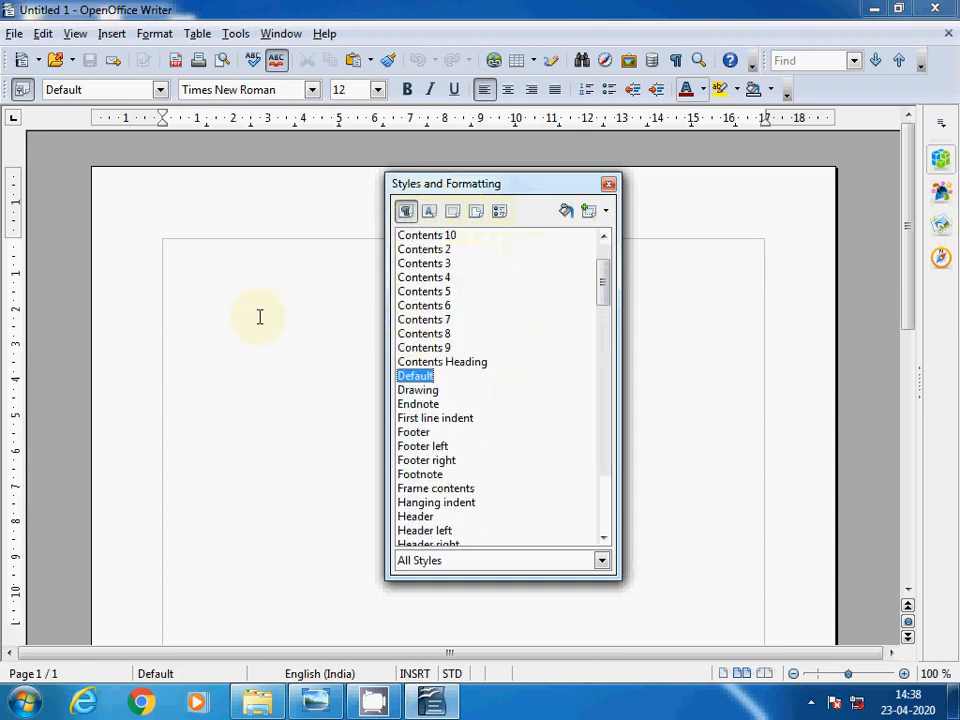
Enter the text "Open Office 4.1.7" on the first line of the document.
click(225, 274)
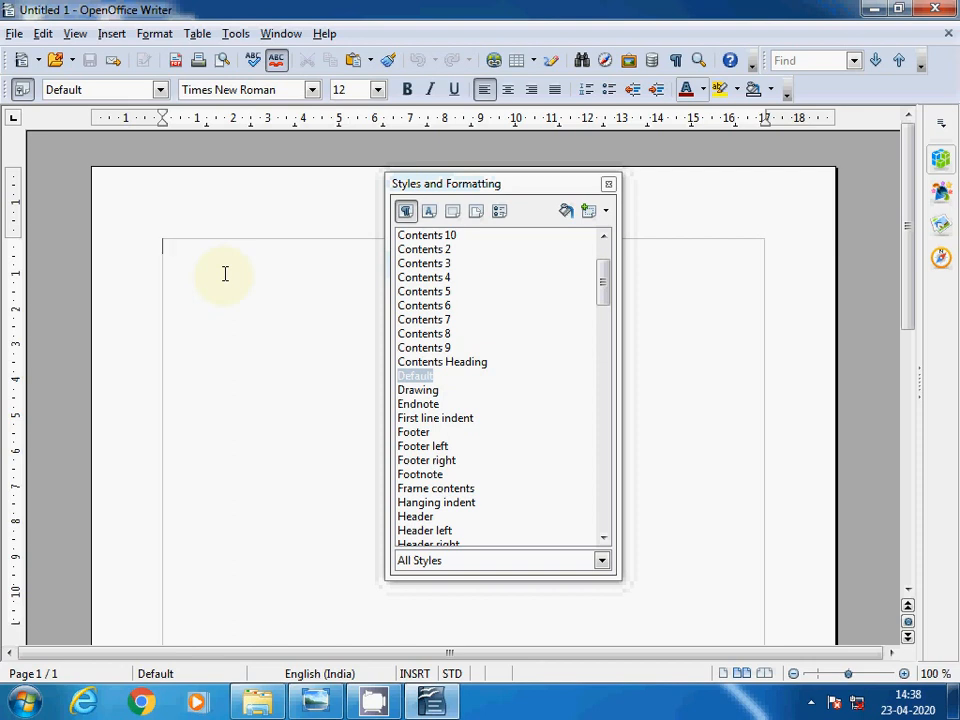
text(Open)
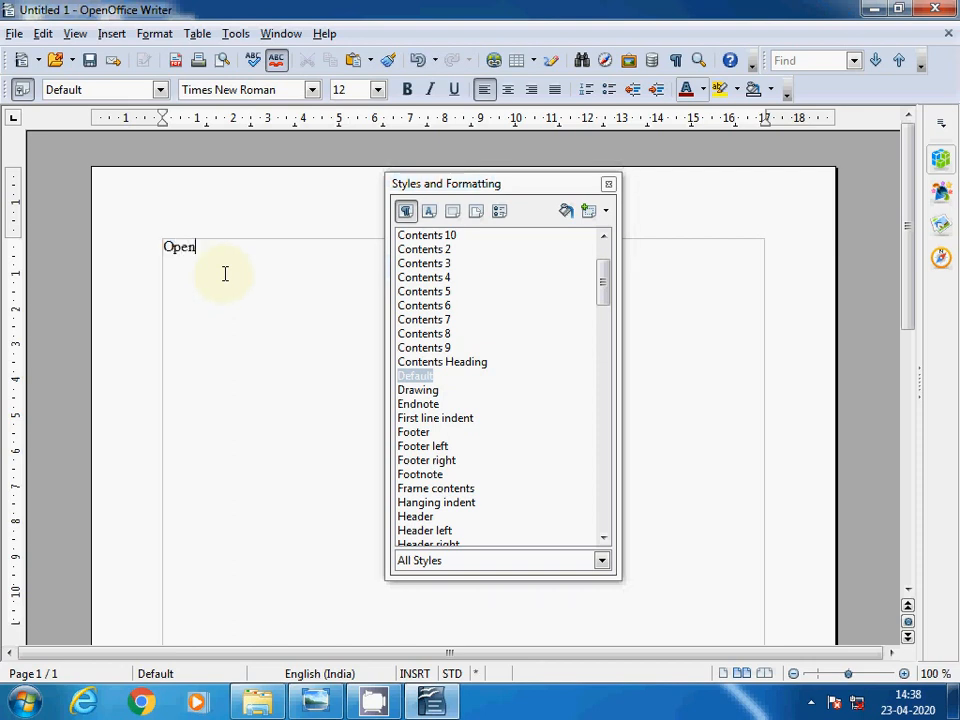
text( Office)
text(4.1.7)
Apply the Caption Characters character style to the text "Open Office 4.1.7" with Fill Format Mode.
click(427, 217)
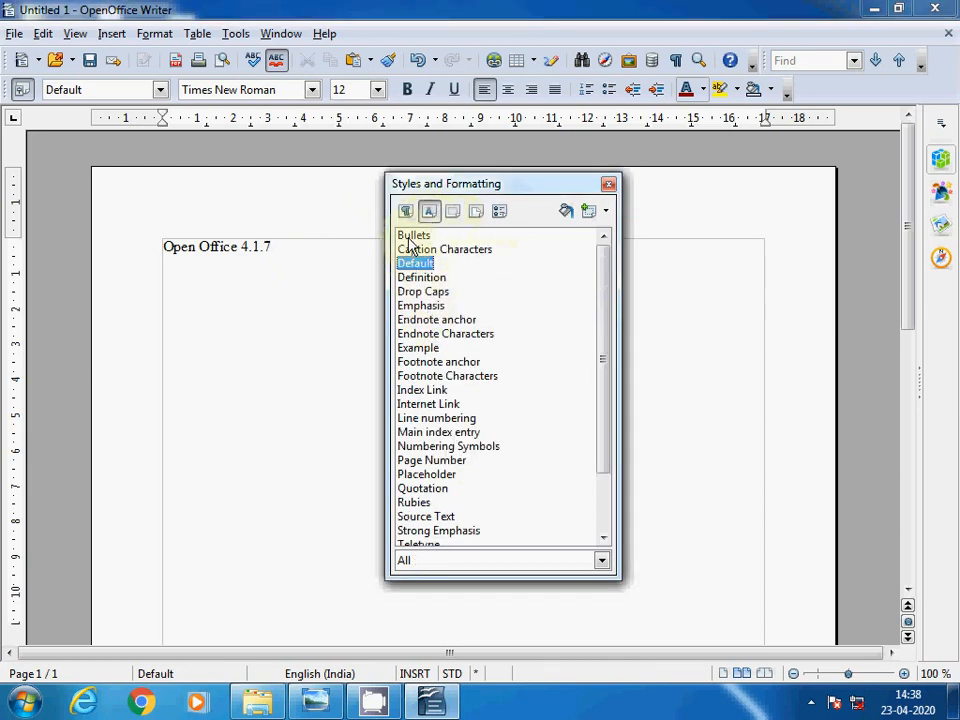
click(462, 251)
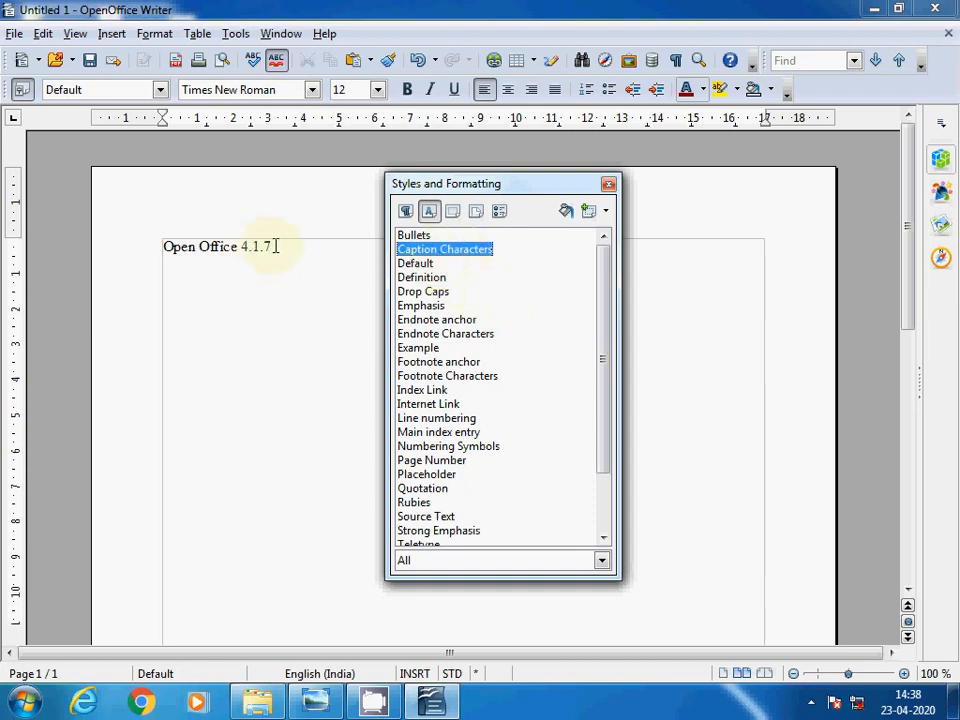
click(568, 218)
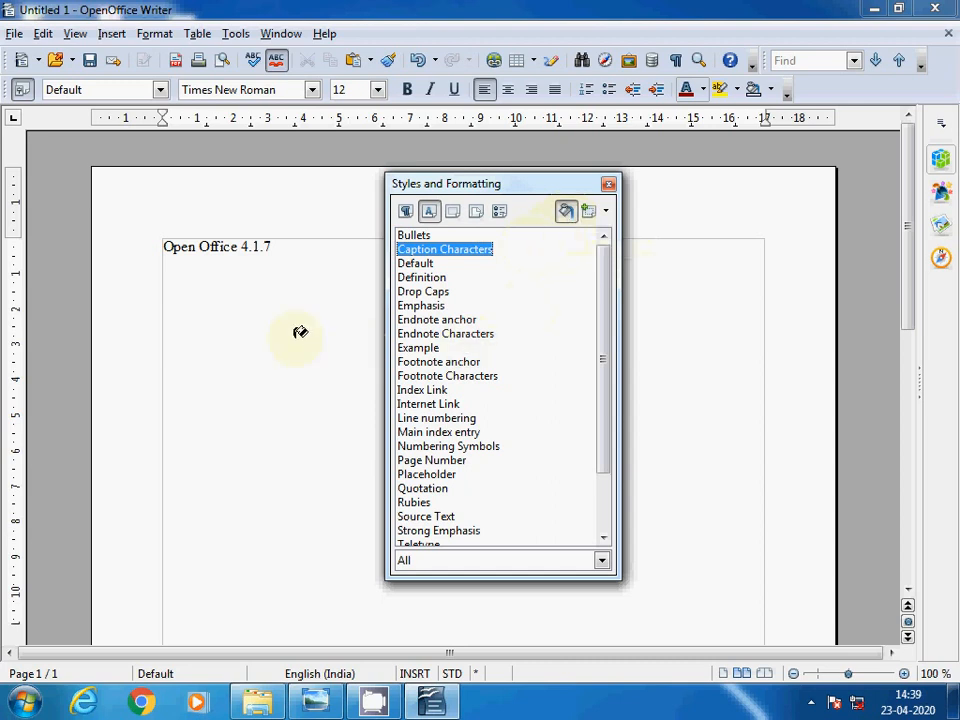
drag(166, 245, 271, 247)
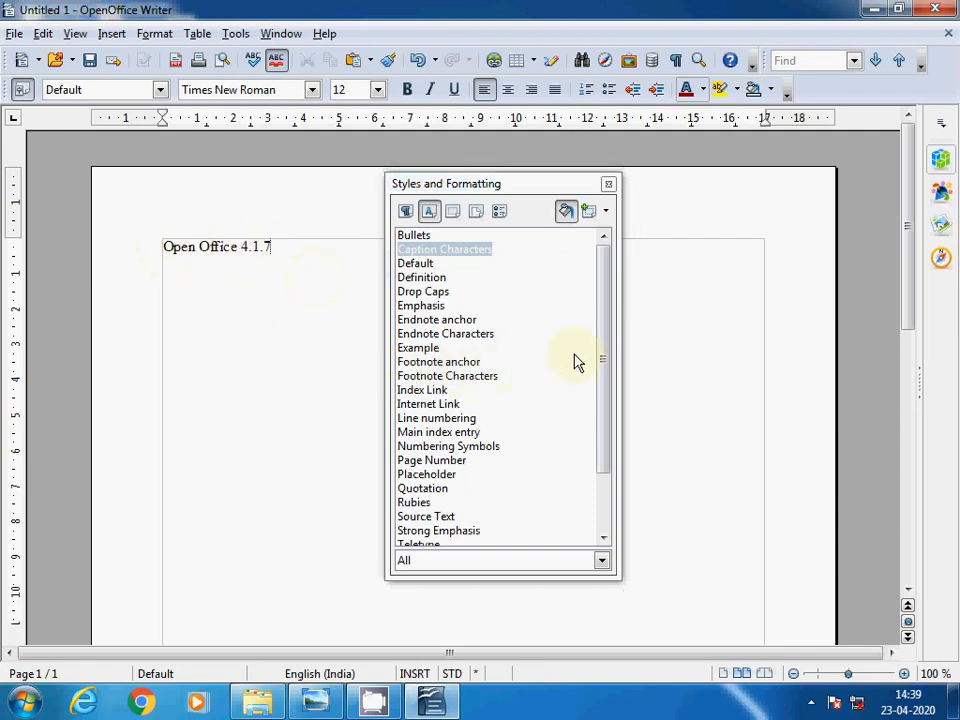
Apply the Line numbering character style to the word "Office" with Fill Format Mode.
drag(605, 306, 596, 525)
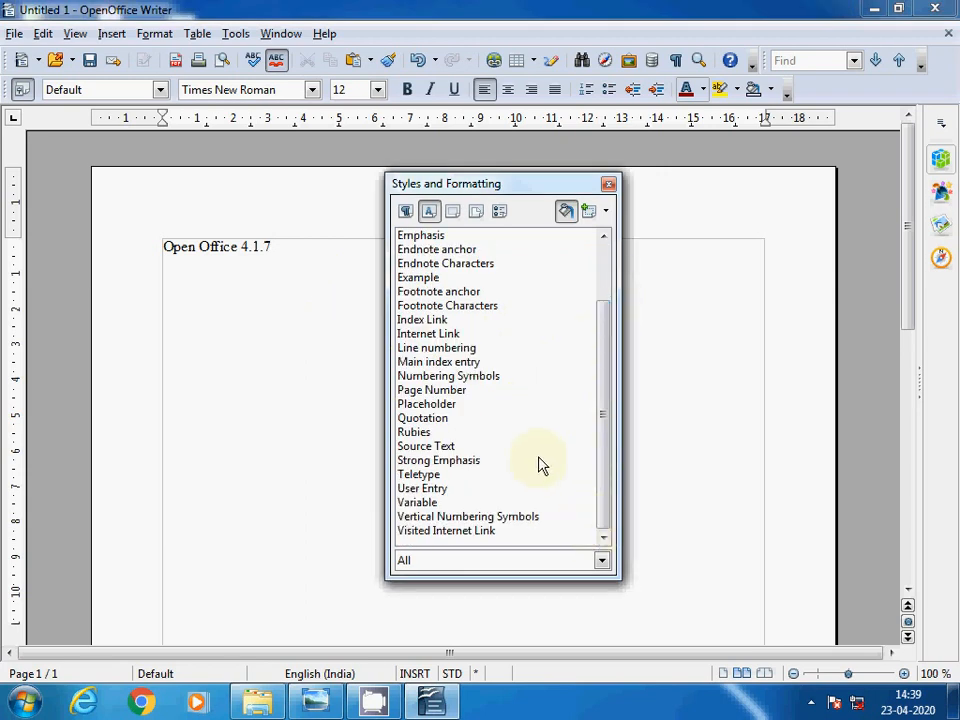
click(434, 350)
click(225, 243)
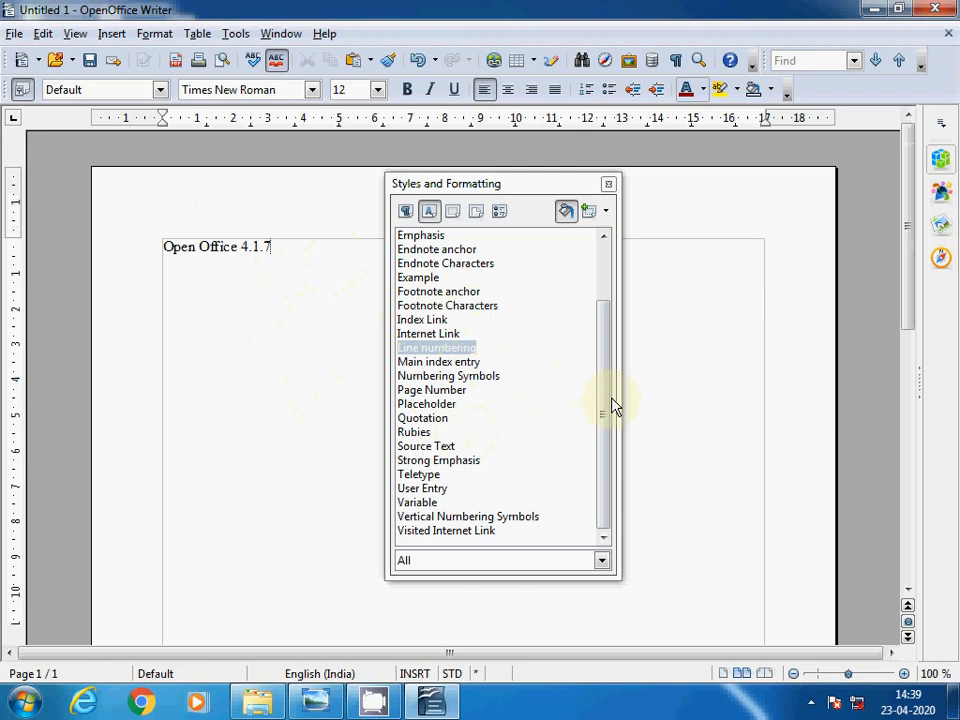
Apply the Example character style to the words "Office" and "Open" with Fill Format Mode.
drag(606, 407, 609, 330)
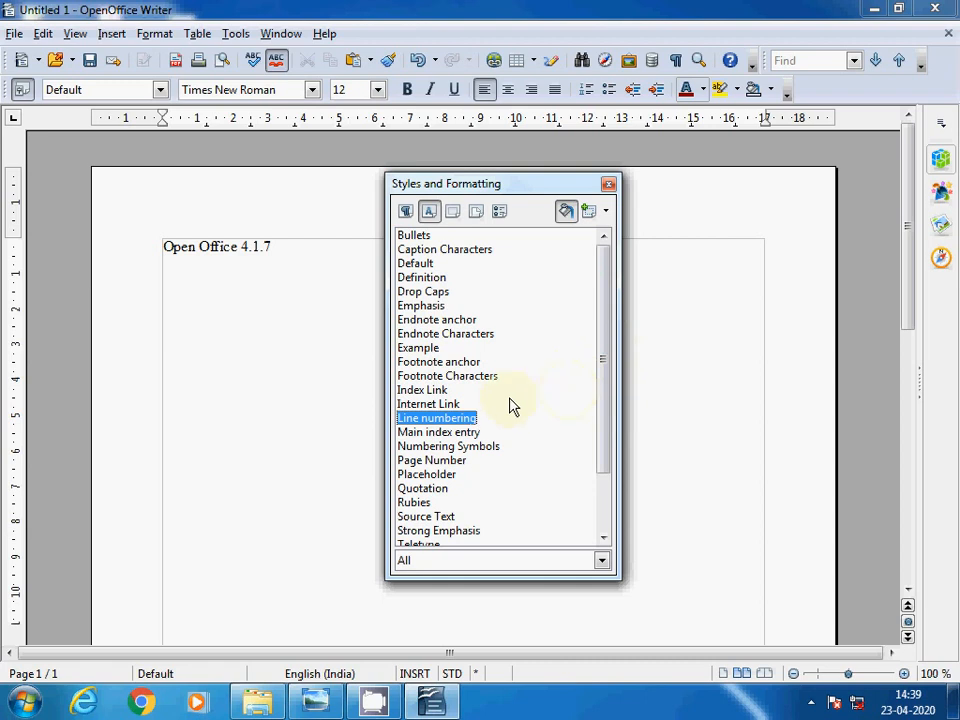
click(417, 347)
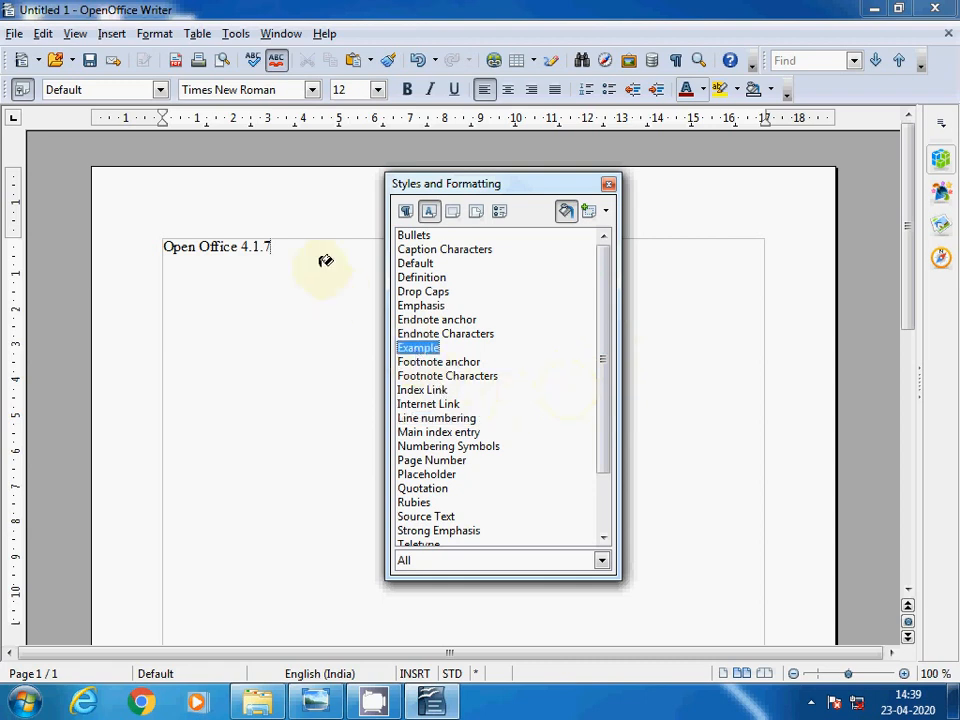
drag(324, 259, 225, 246)
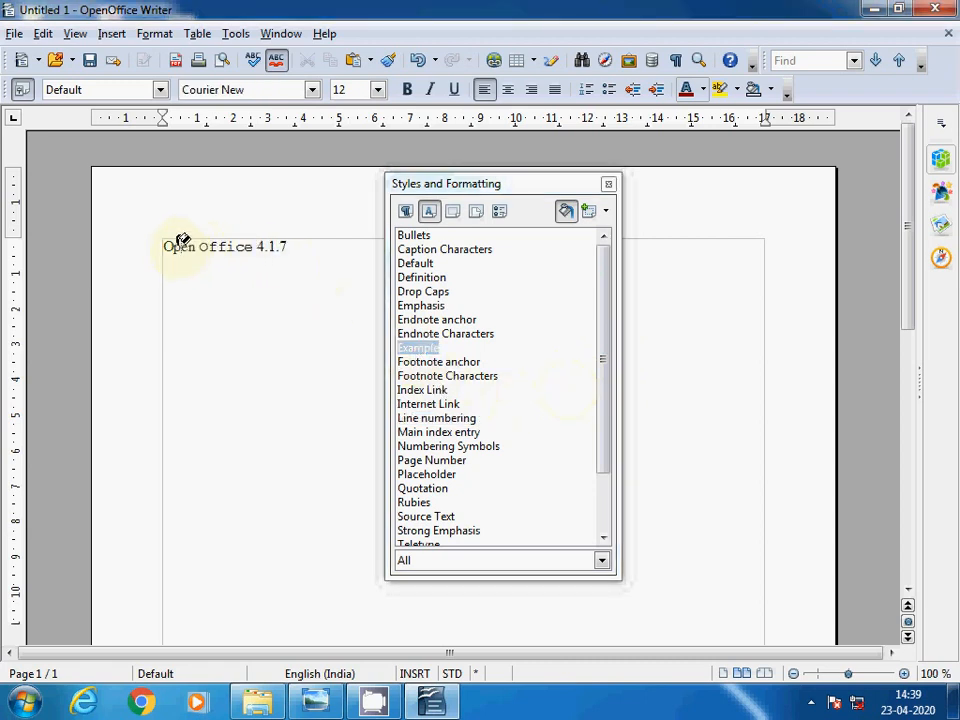
click(181, 243)
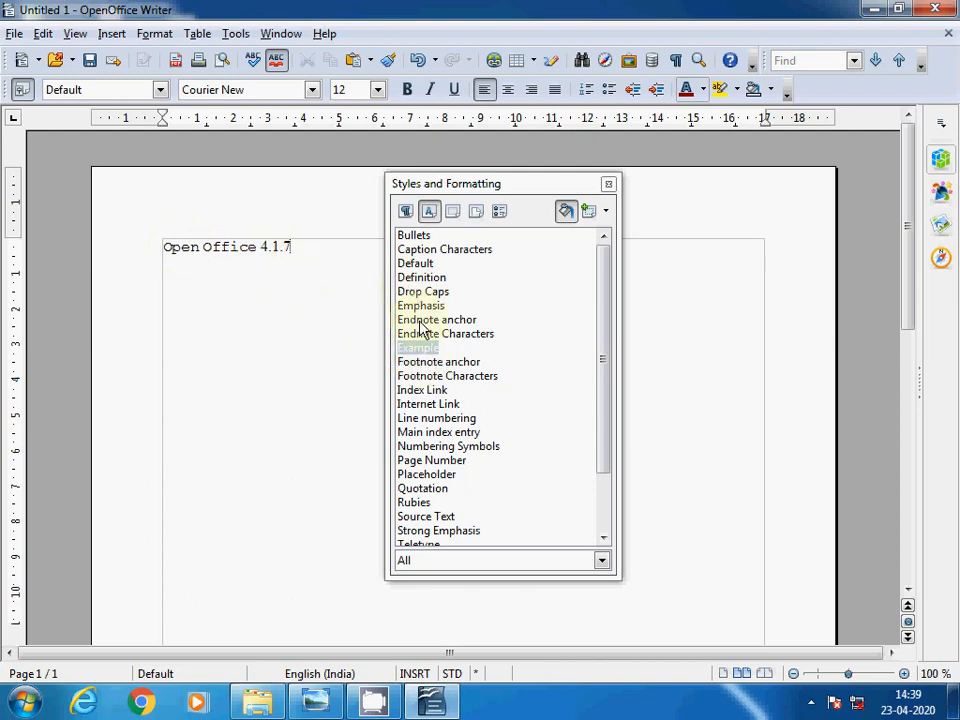
Select the Bullets character style and look at the options for creating, updating and loading styles.
click(410, 236)
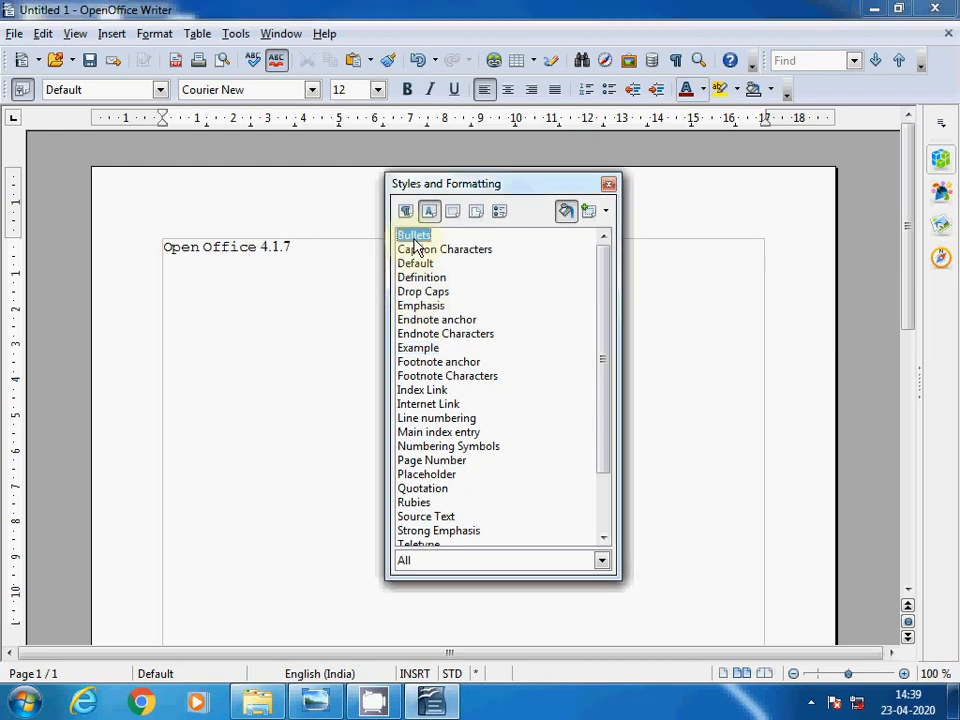
click(605, 213)
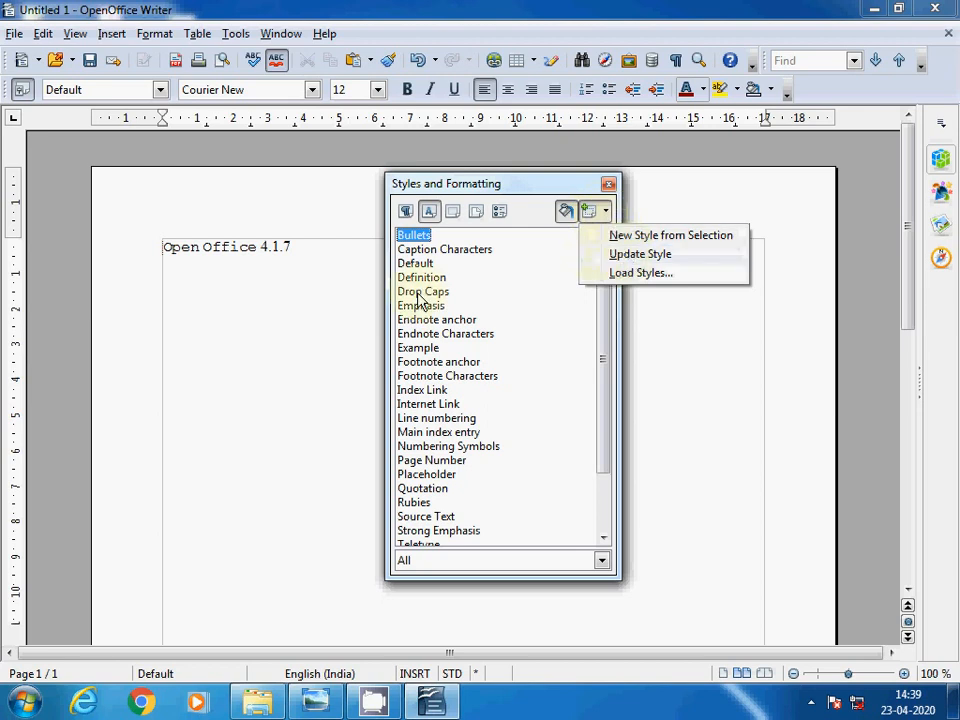
click(414, 244)
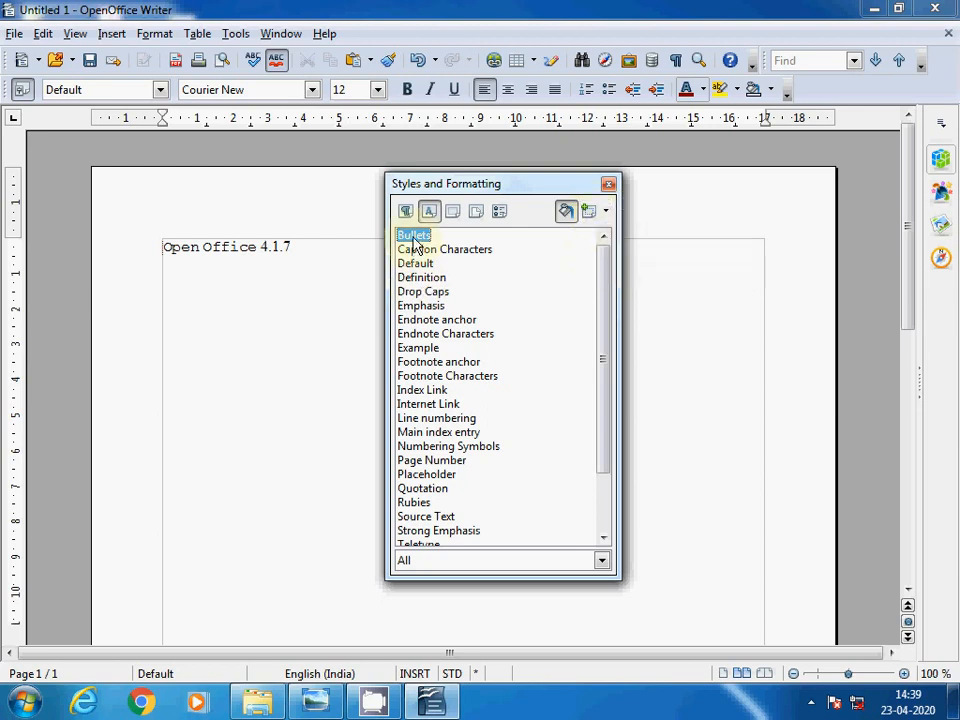
Open the Bullets character style for modification, review its organizer, font, font effects, position and background settings, and accept the dialog.
right_click(412, 243)
click(467, 278)
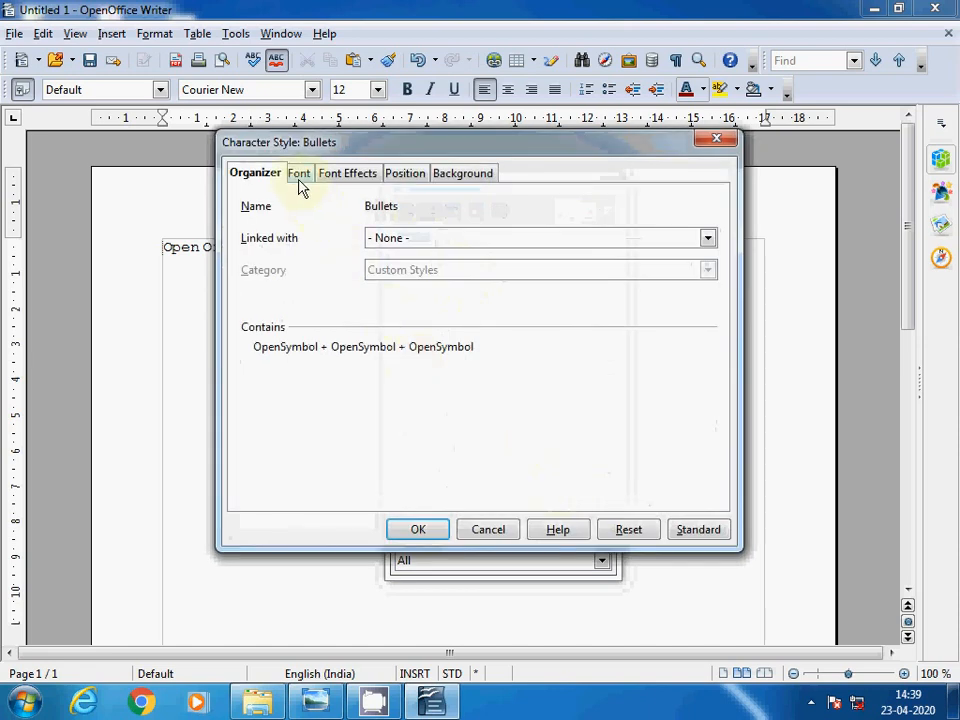
click(298, 178)
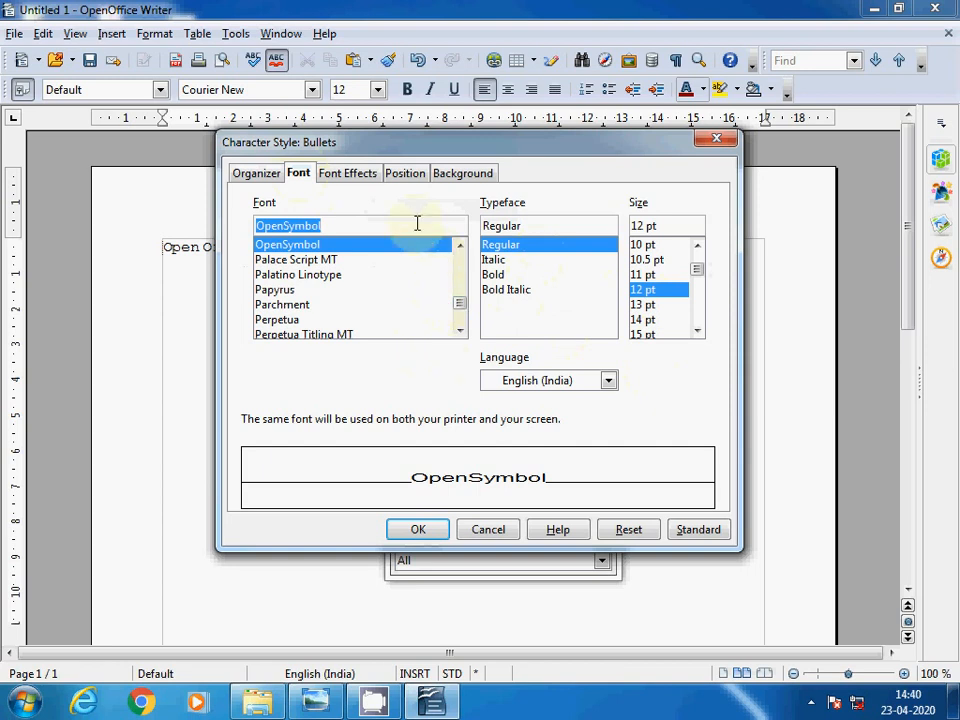
click(370, 173)
click(404, 176)
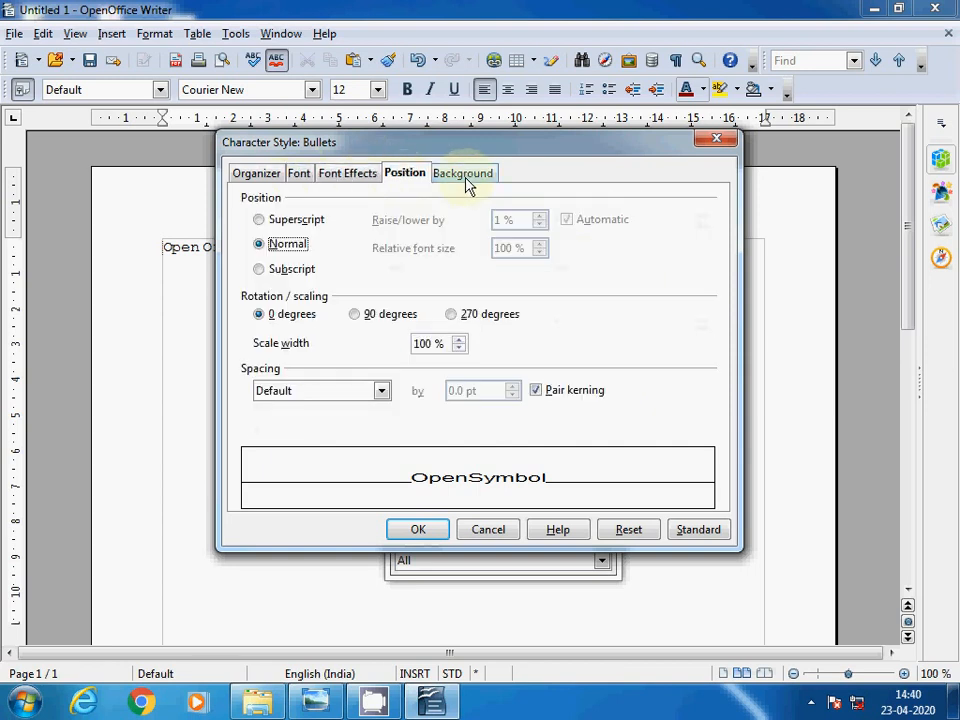
click(466, 178)
click(265, 182)
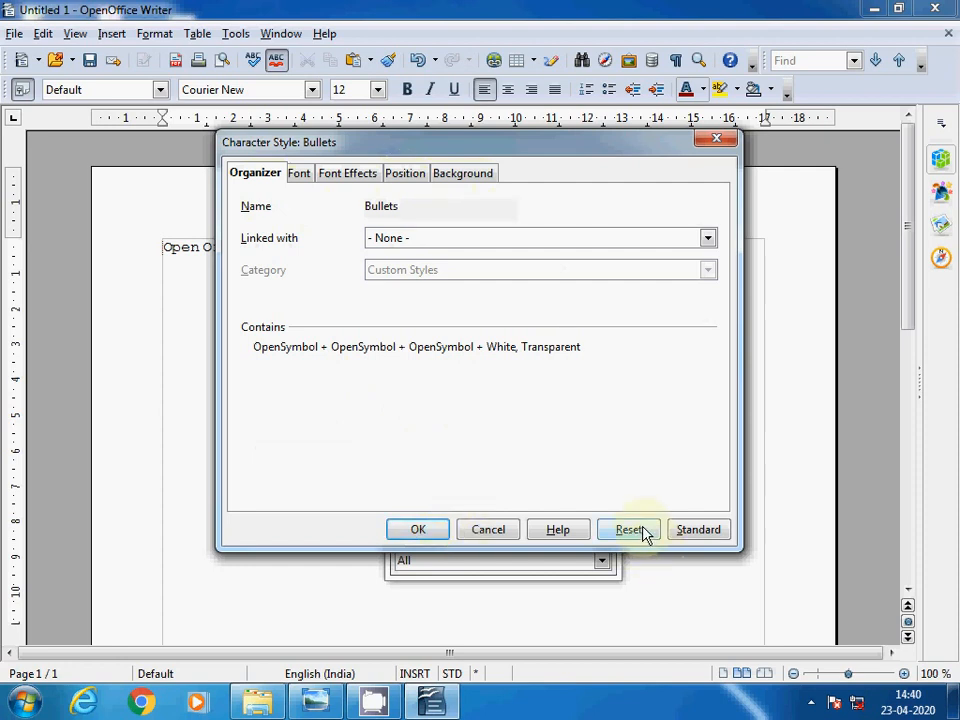
click(420, 533)
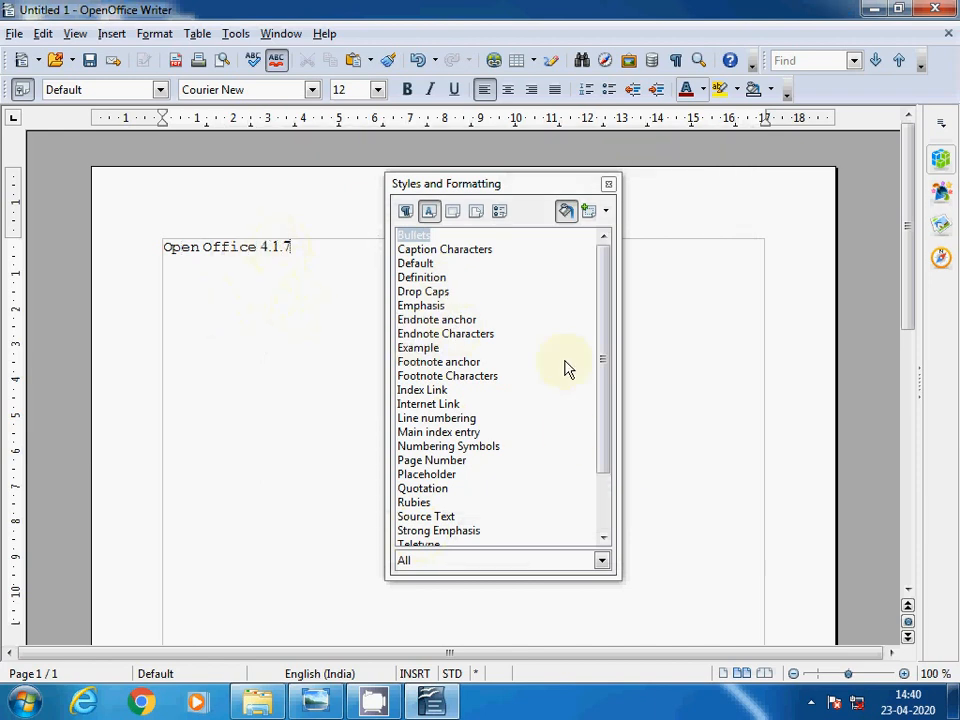
Apply the Heading 1 paragraph style to the "Open Office 4.1.7" line with Fill Format Mode.
click(408, 215)
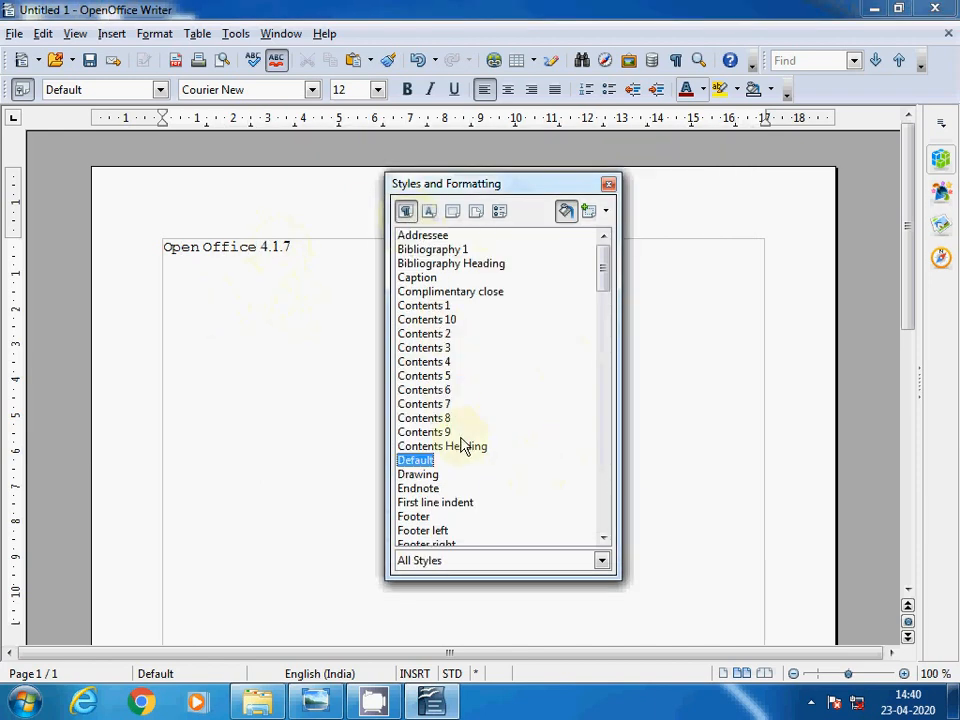
drag(600, 272, 600, 321)
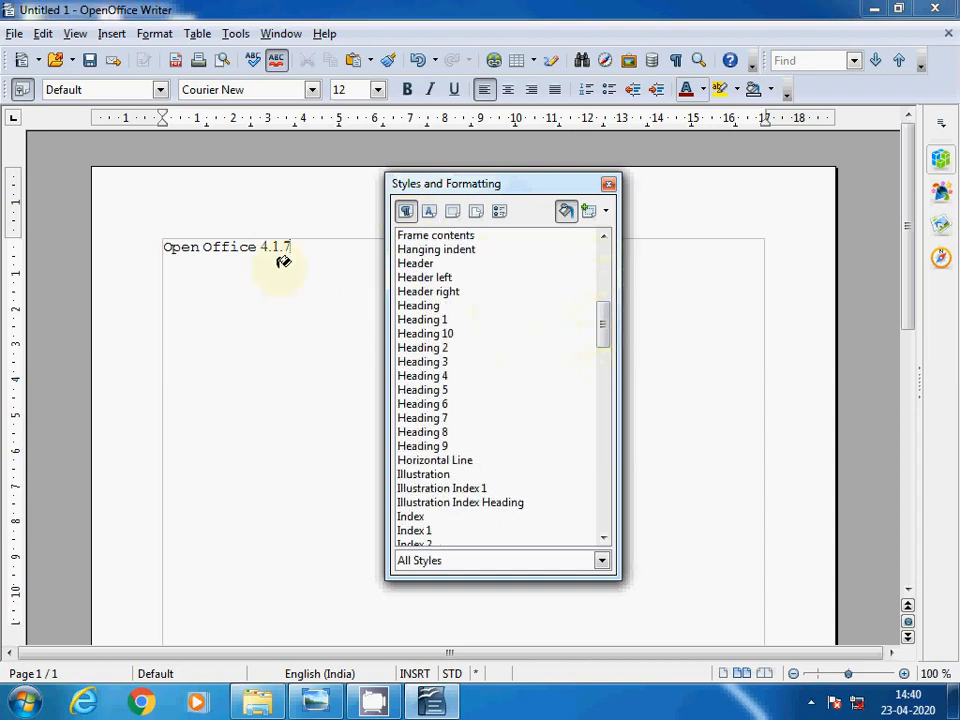
click(421, 320)
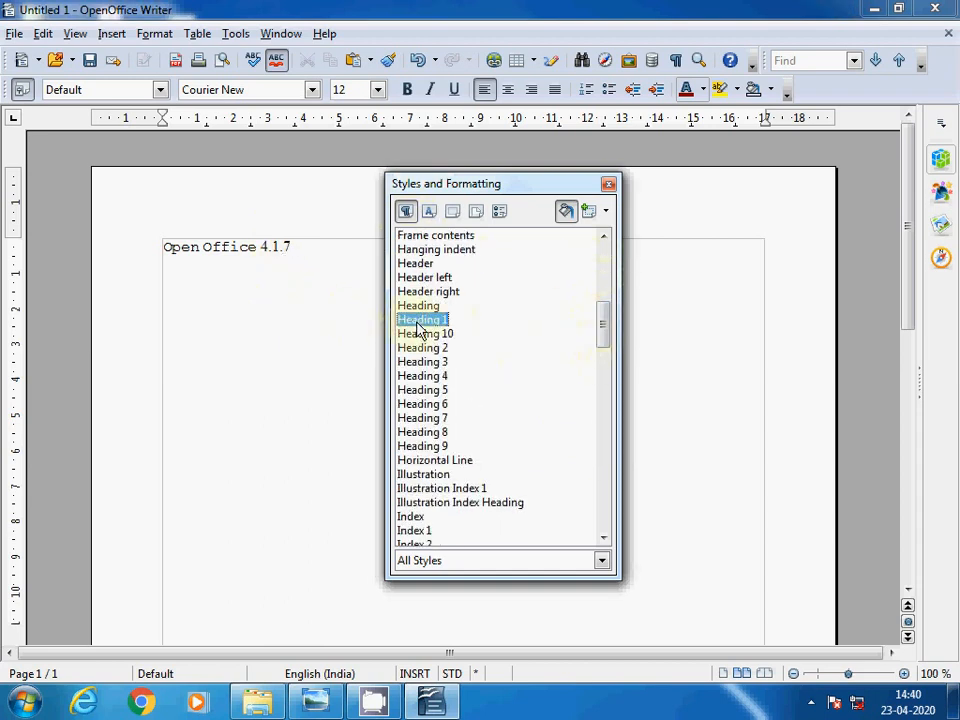
click(566, 212)
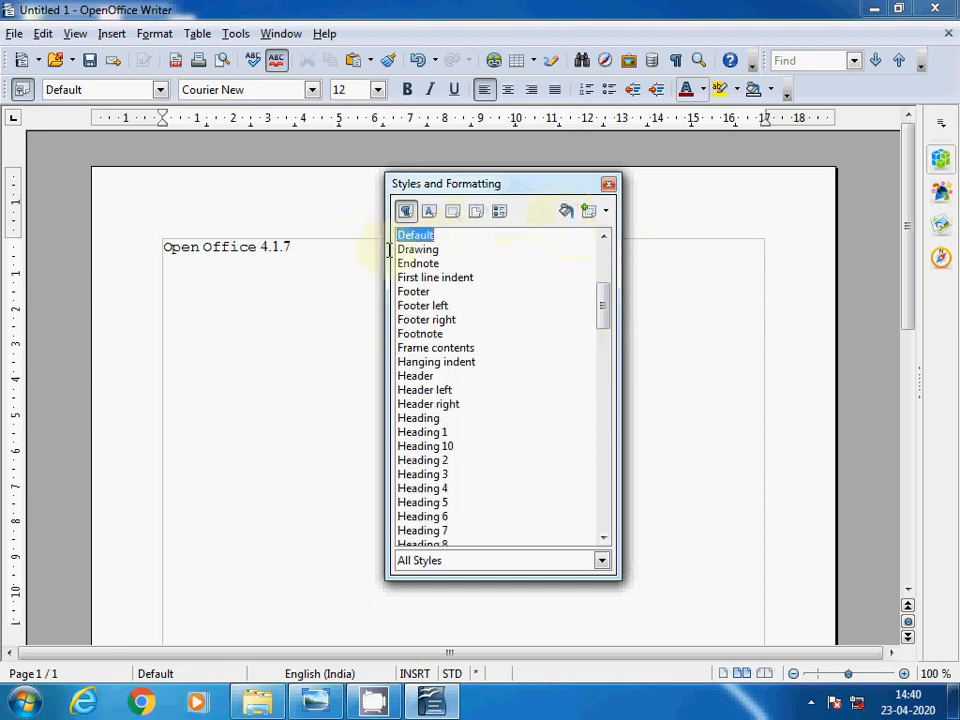
click(435, 432)
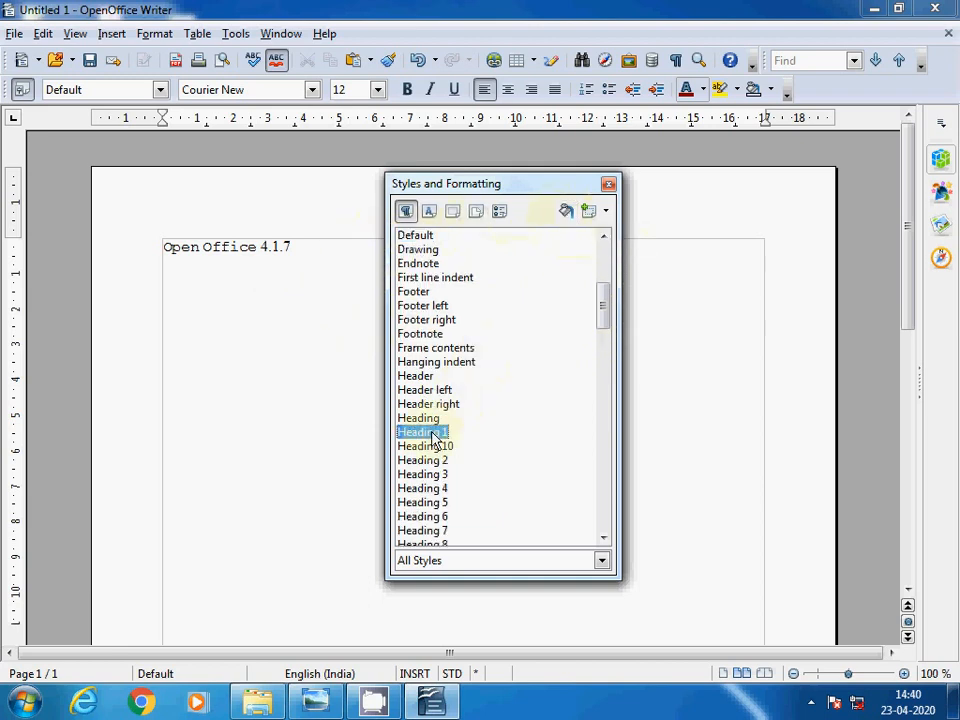
click(566, 212)
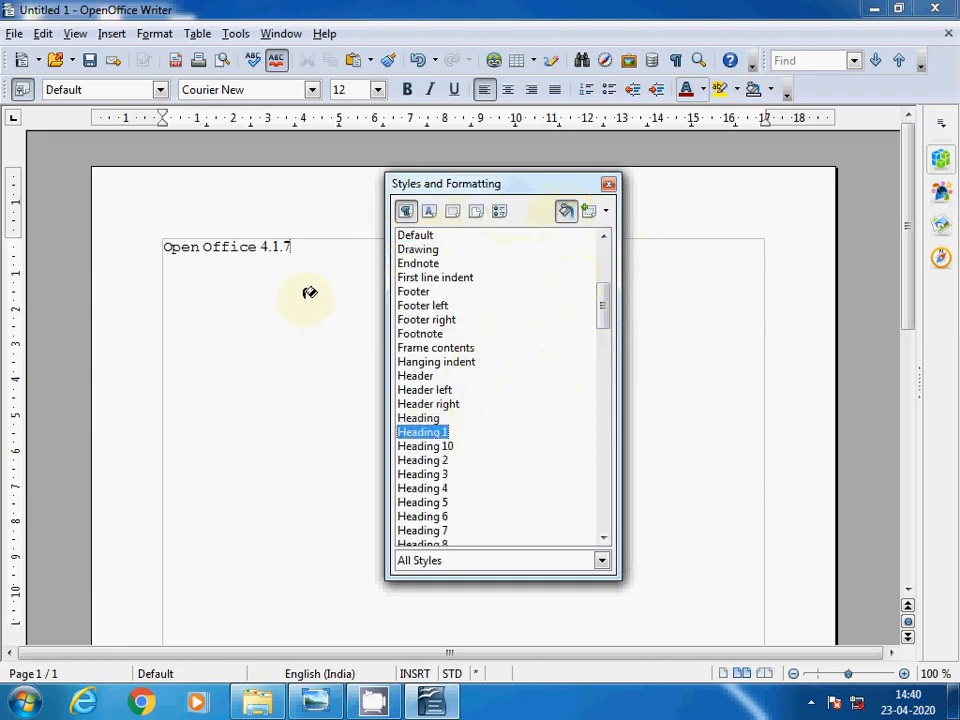
click(219, 245)
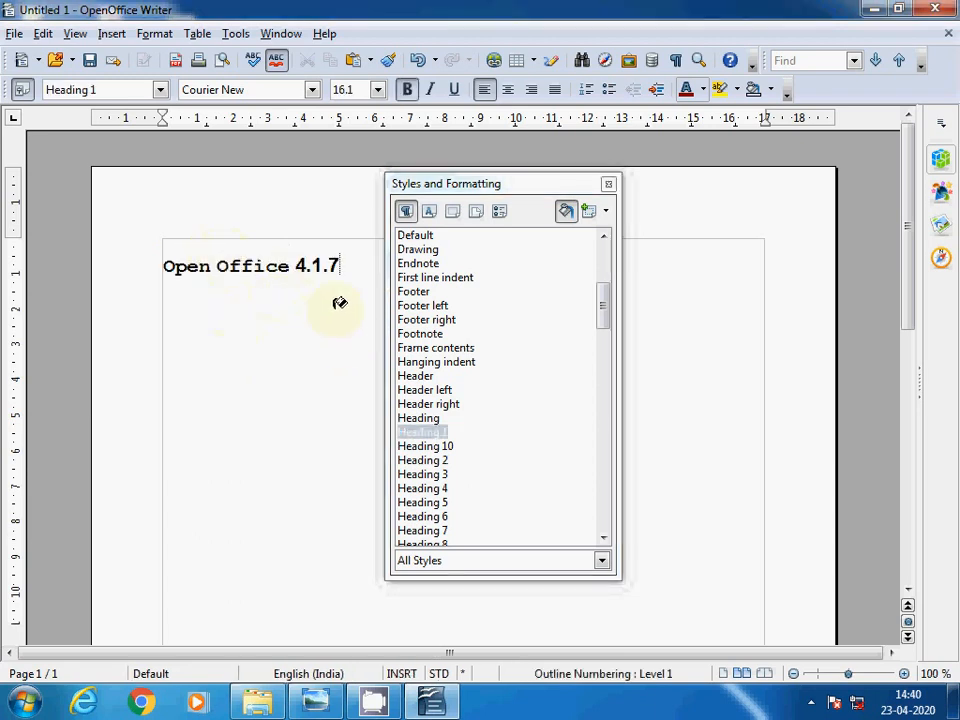
click(249, 90)
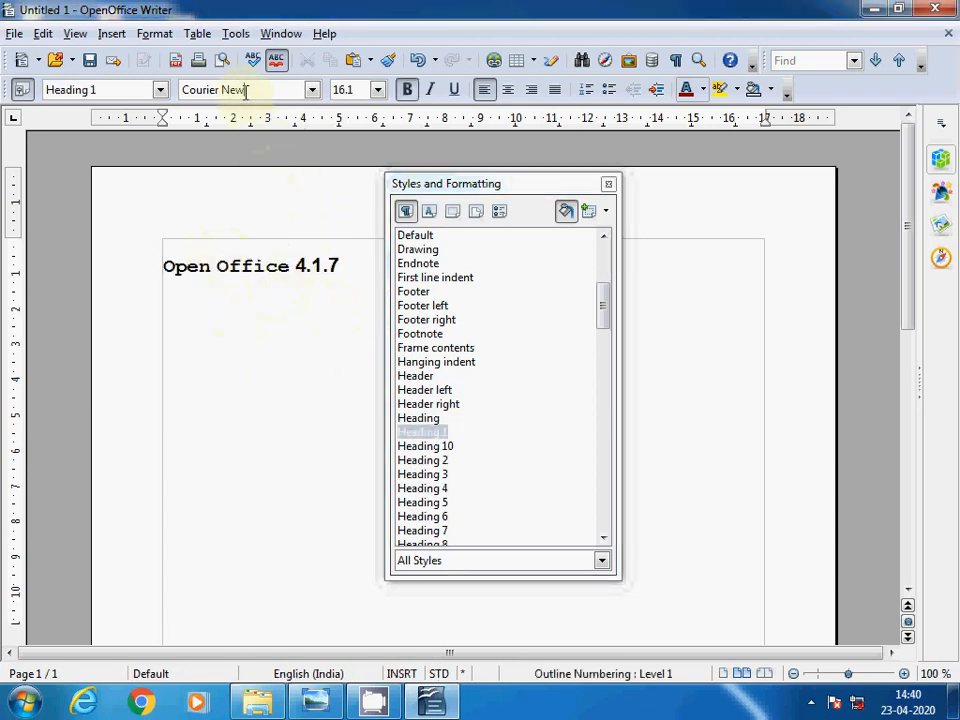
key(Tab)
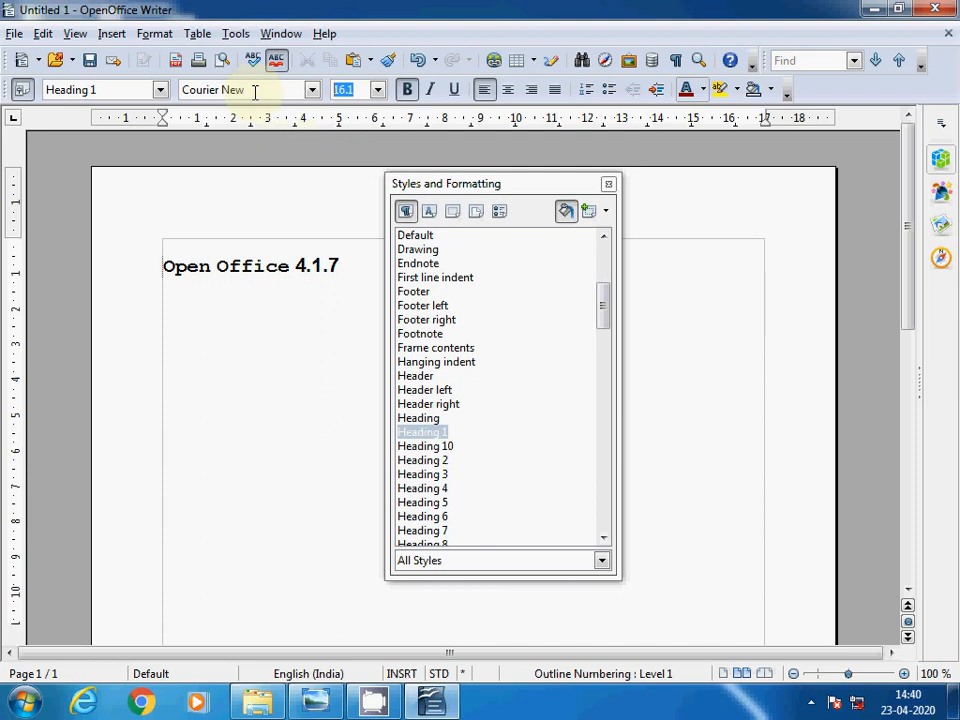
click(341, 266)
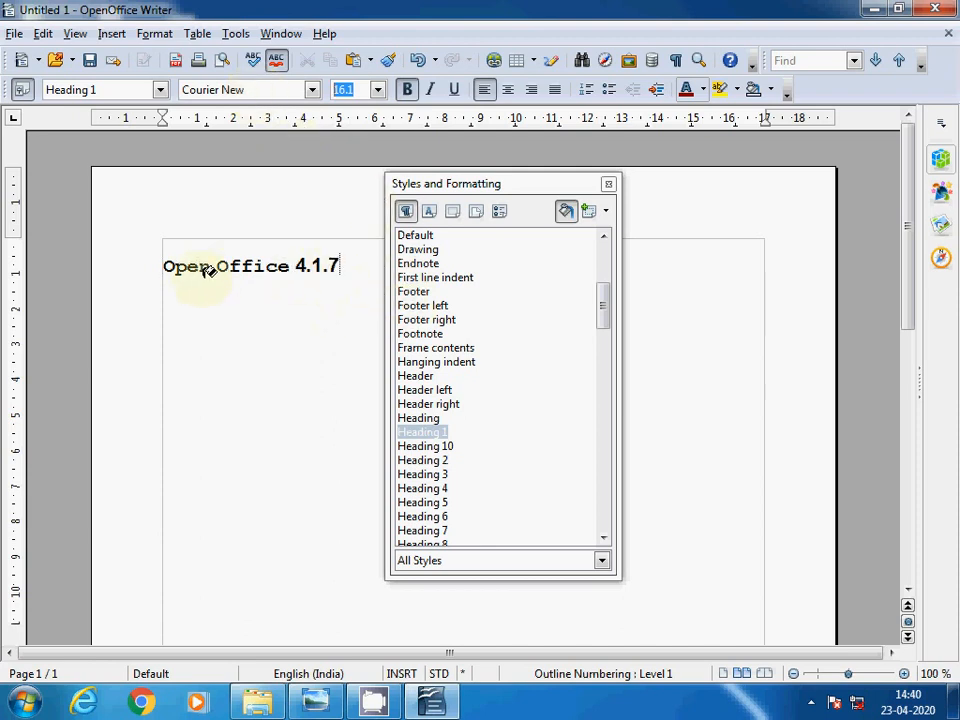
drag(608, 317, 604, 276)
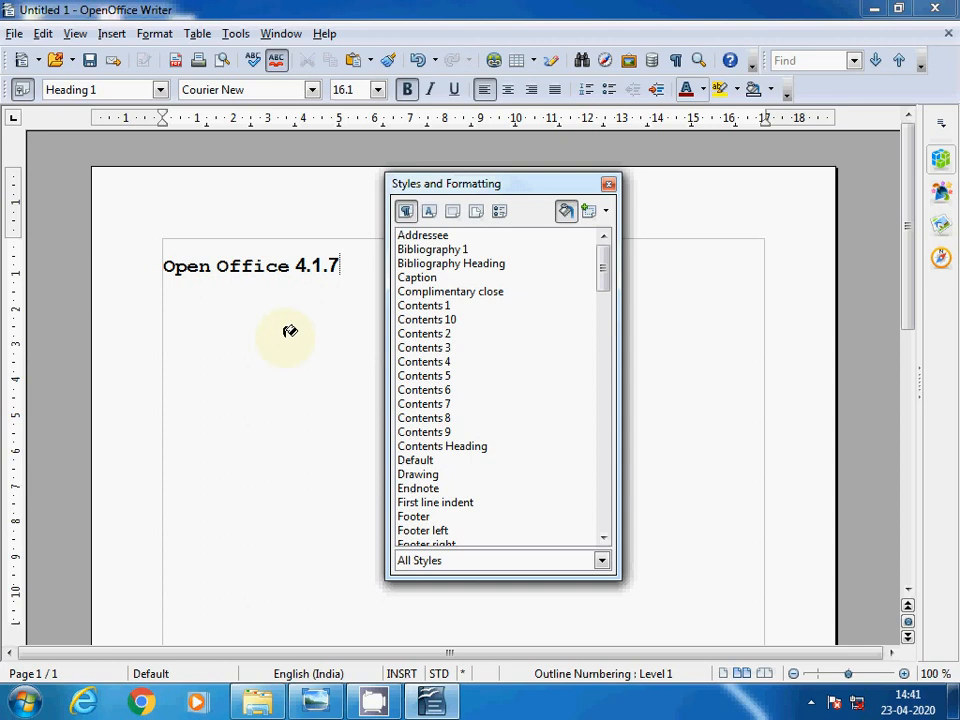
Create a new paragraph style named MyHeading1 from the formatting of the "Open Office 4.1.7" line.
drag(485, 183, 572, 192)
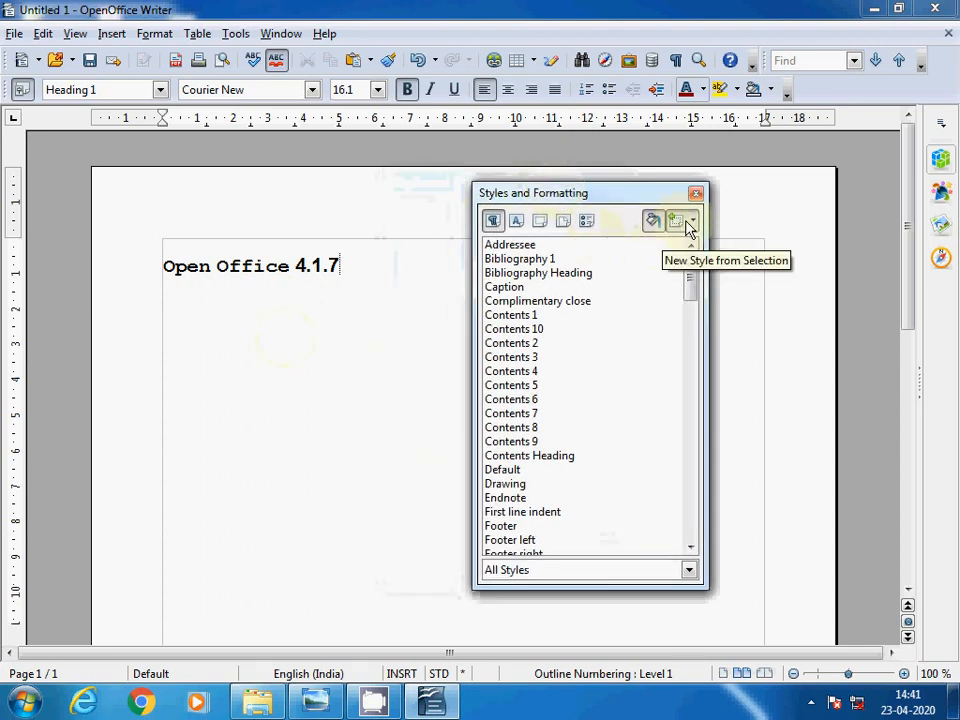
click(692, 222)
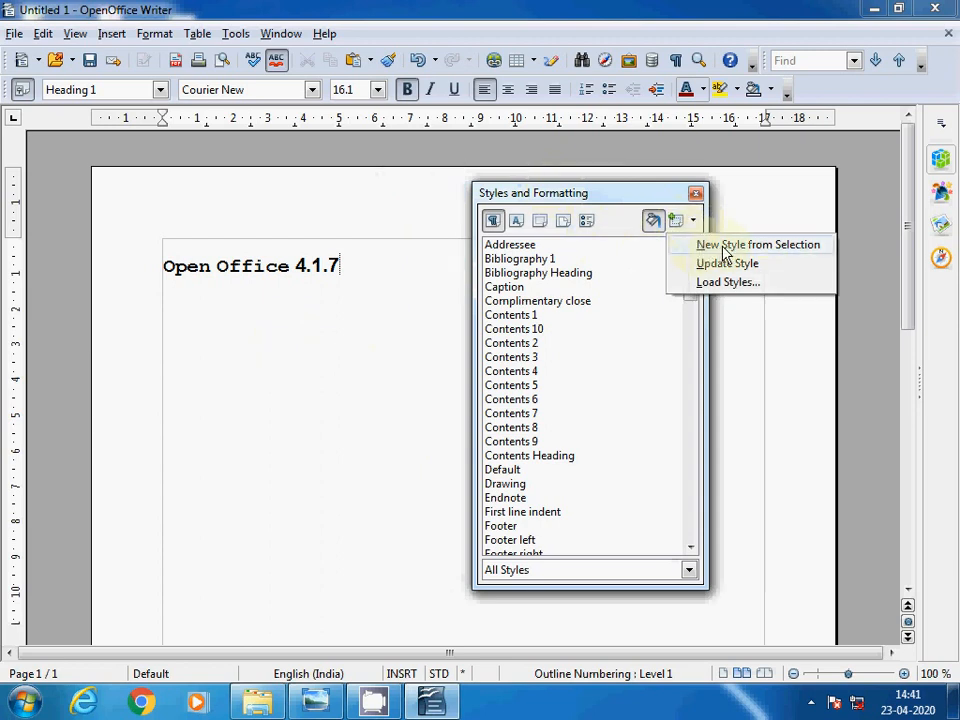
click(725, 254)
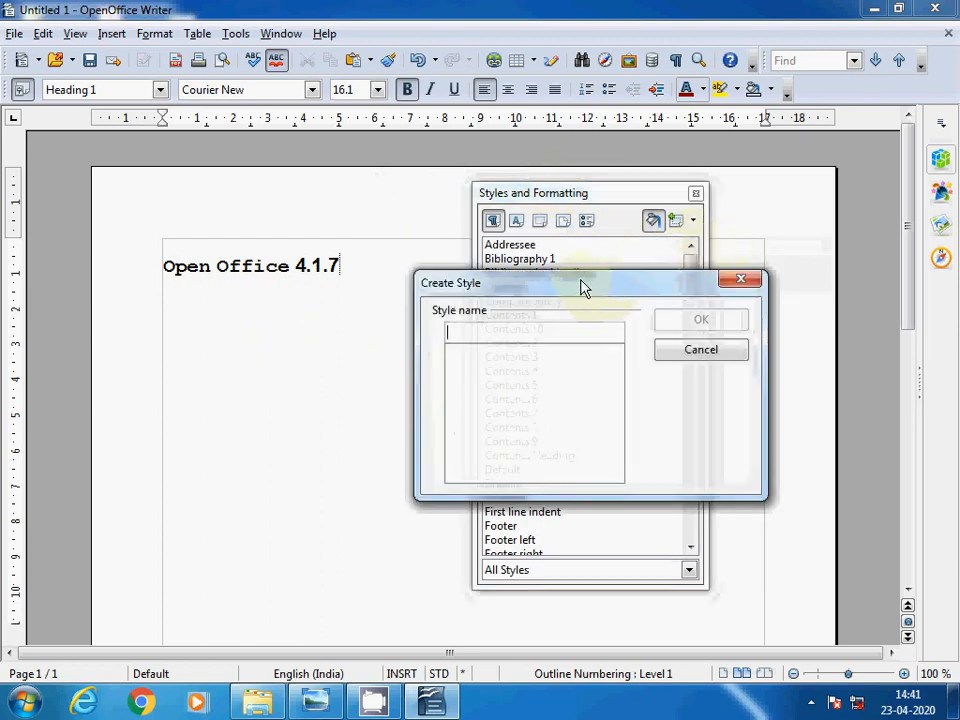
drag(581, 287, 467, 295)
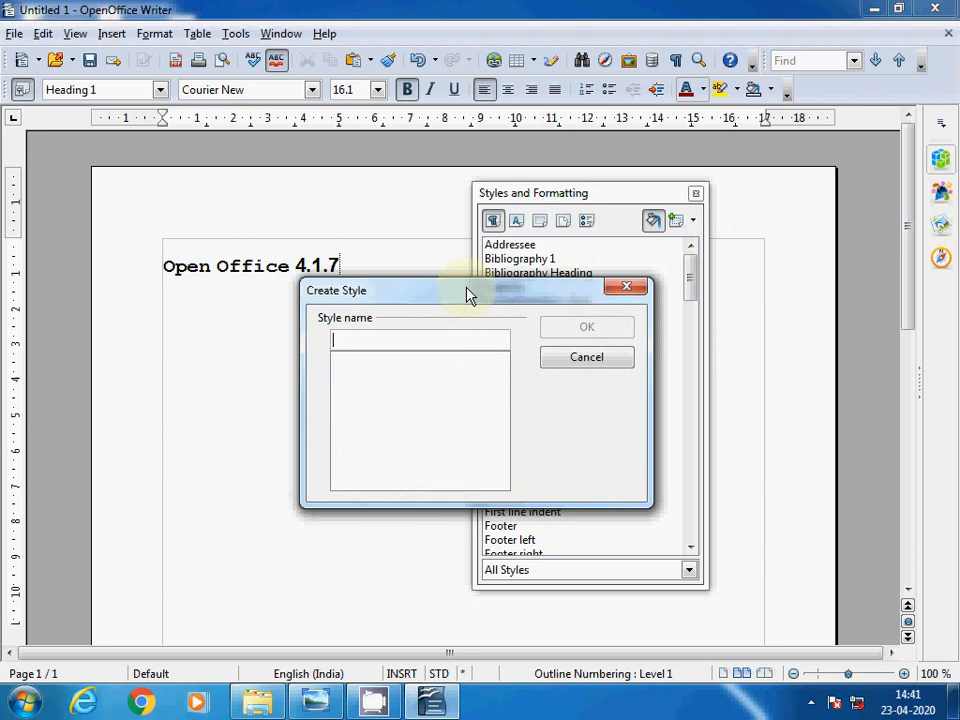
text(MyH)
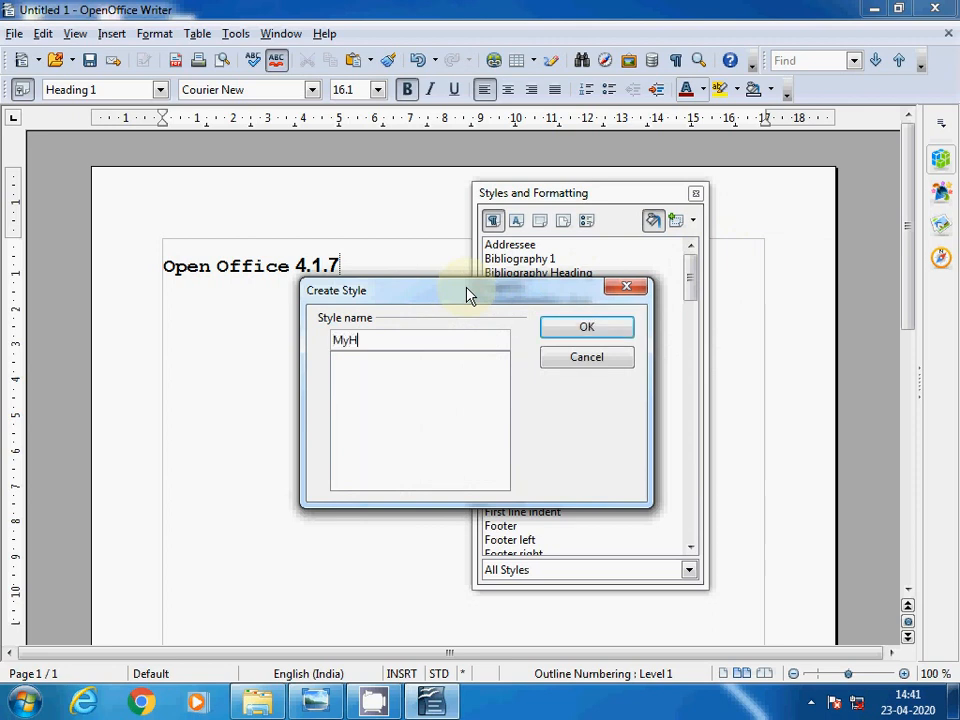
text(eading1)
click(617, 342)
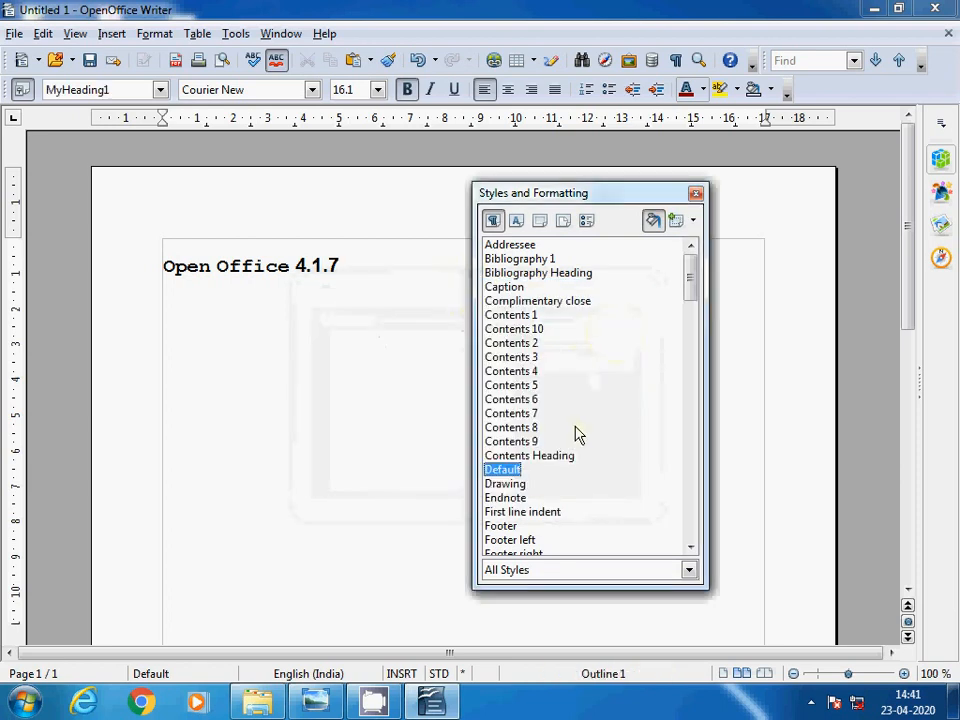
Filter the paragraph style list to Custom Styles and select MyHeading1.
scroll(575, 433, down, 10)
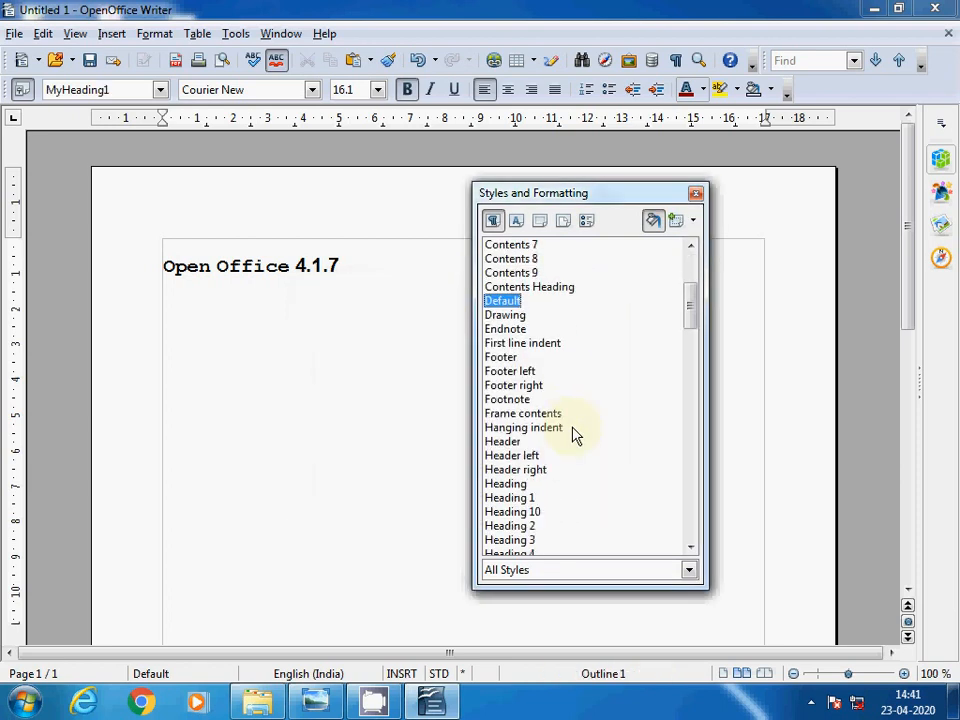
scroll(575, 433, up, 3)
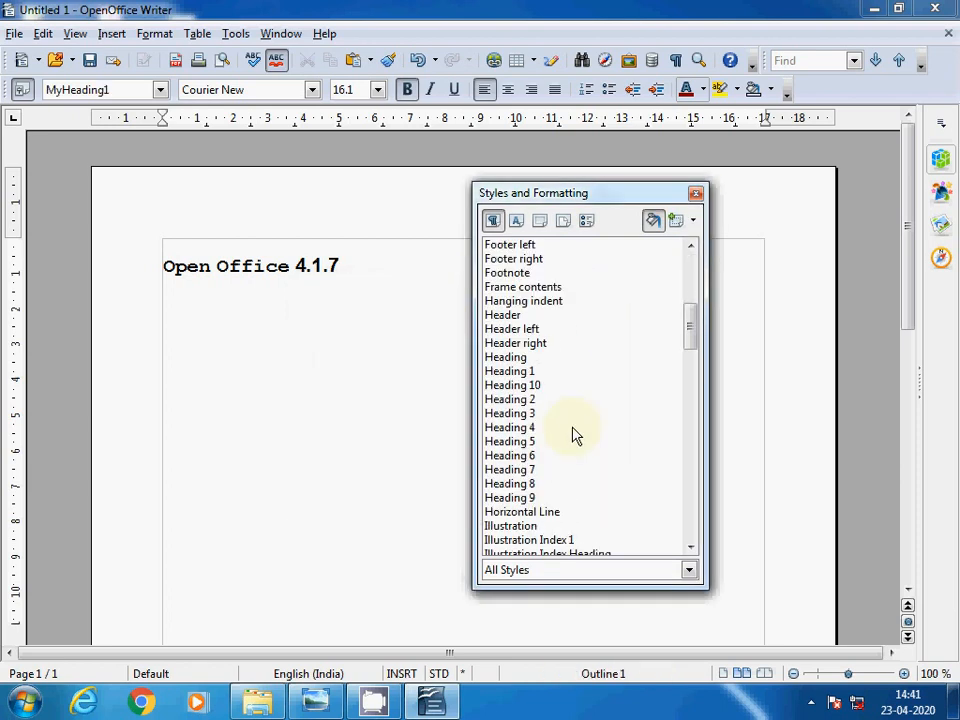
click(570, 569)
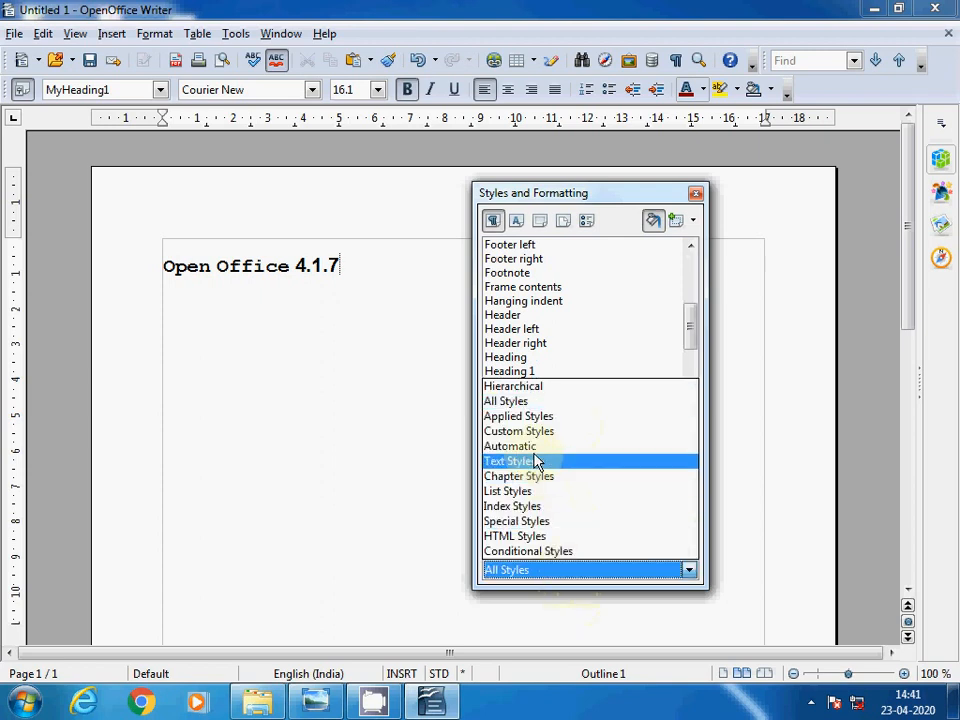
click(503, 432)
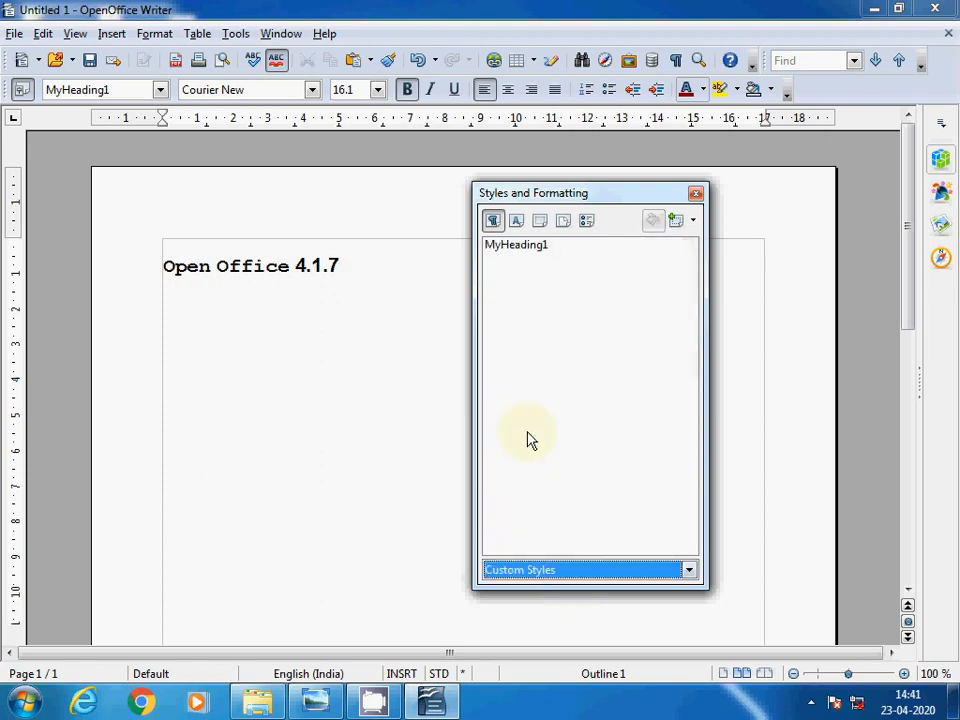
click(515, 248)
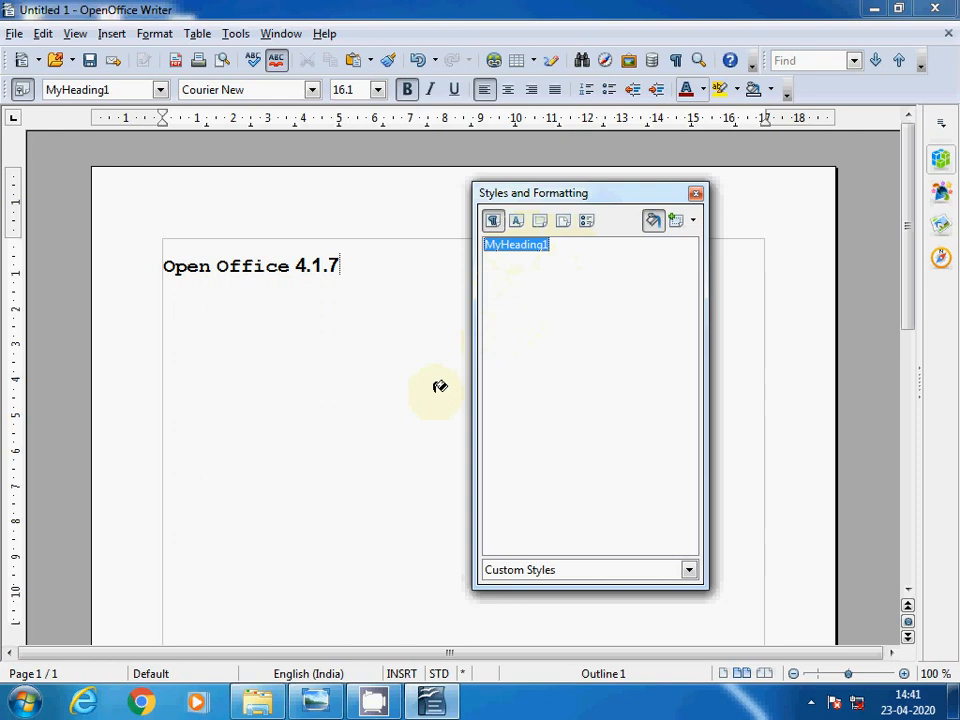
Open the MyHeading1 paragraph style for modification and set its font to Times New Roman.
right_click(542, 247)
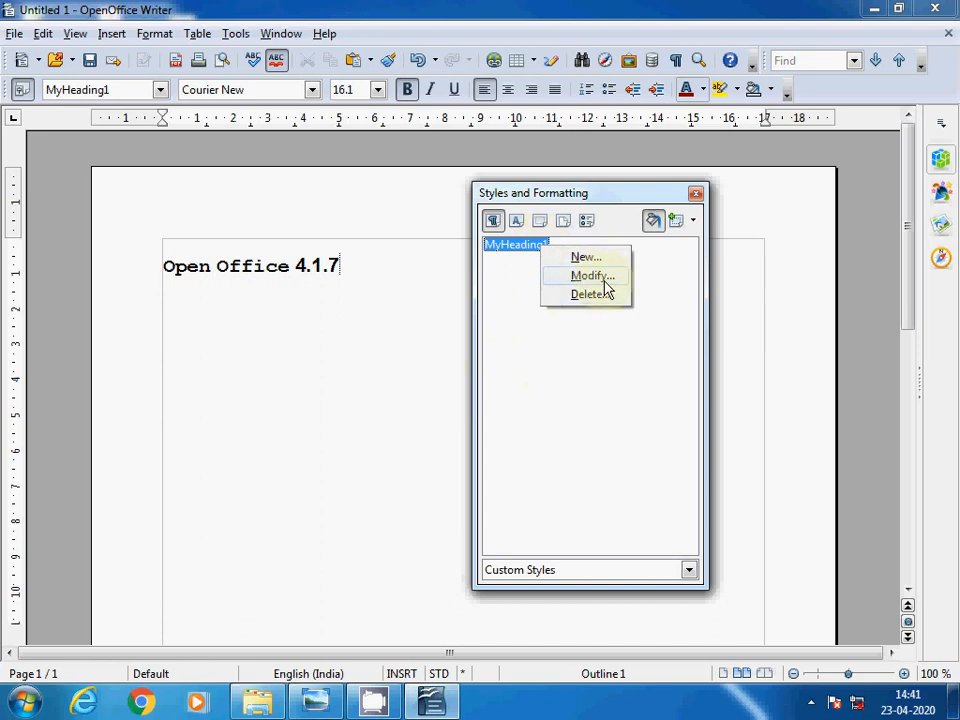
click(521, 246)
right_click(518, 254)
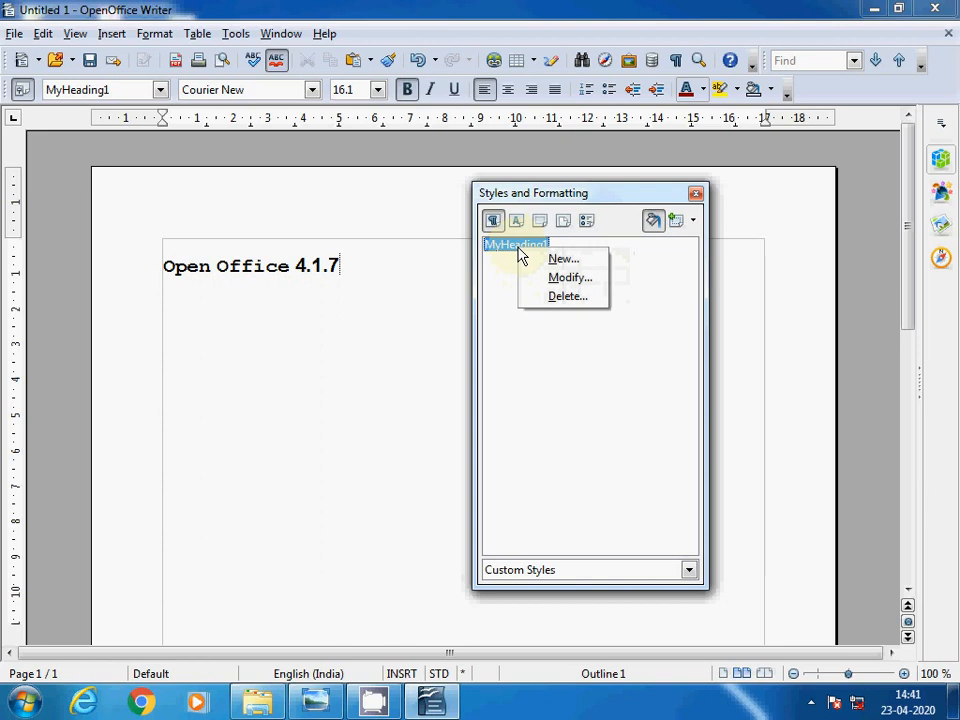
click(568, 277)
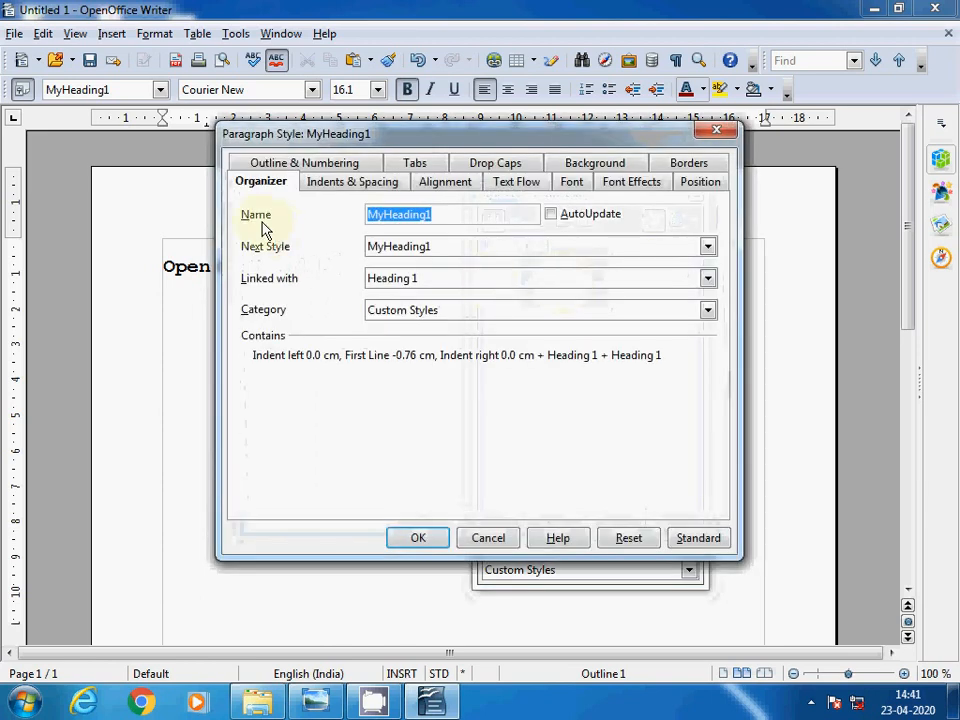
drag(404, 136, 334, 176)
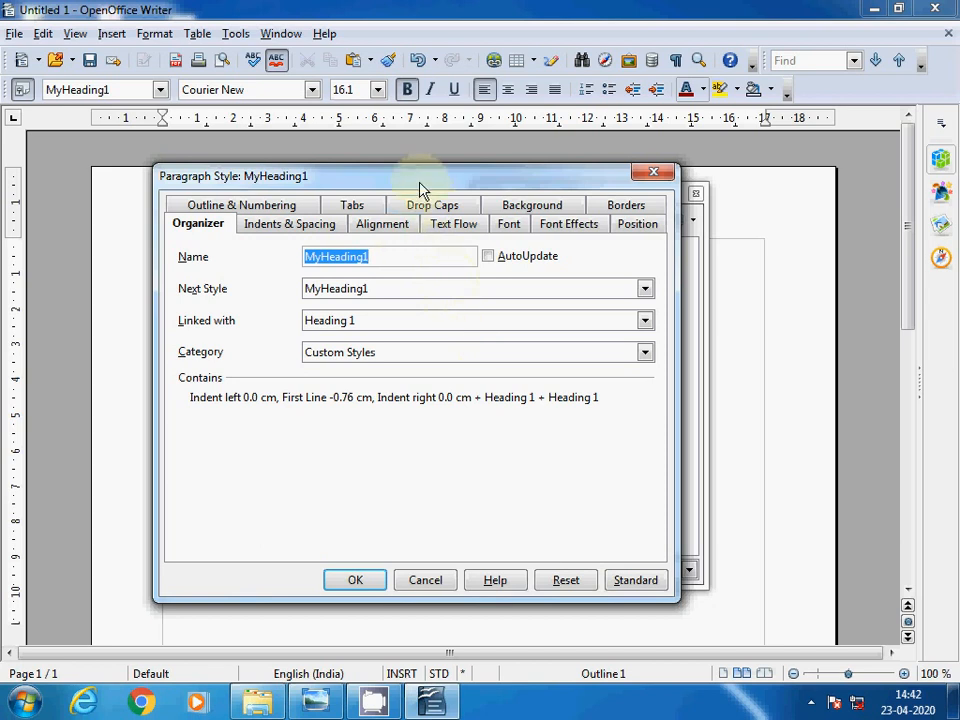
drag(420, 182, 480, 190)
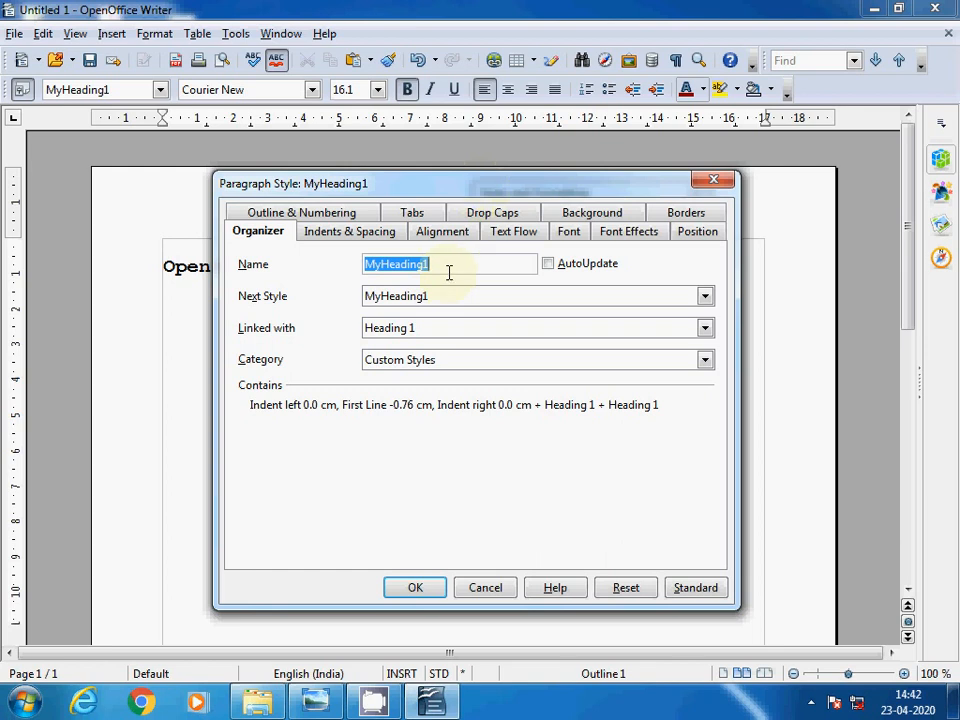
click(568, 231)
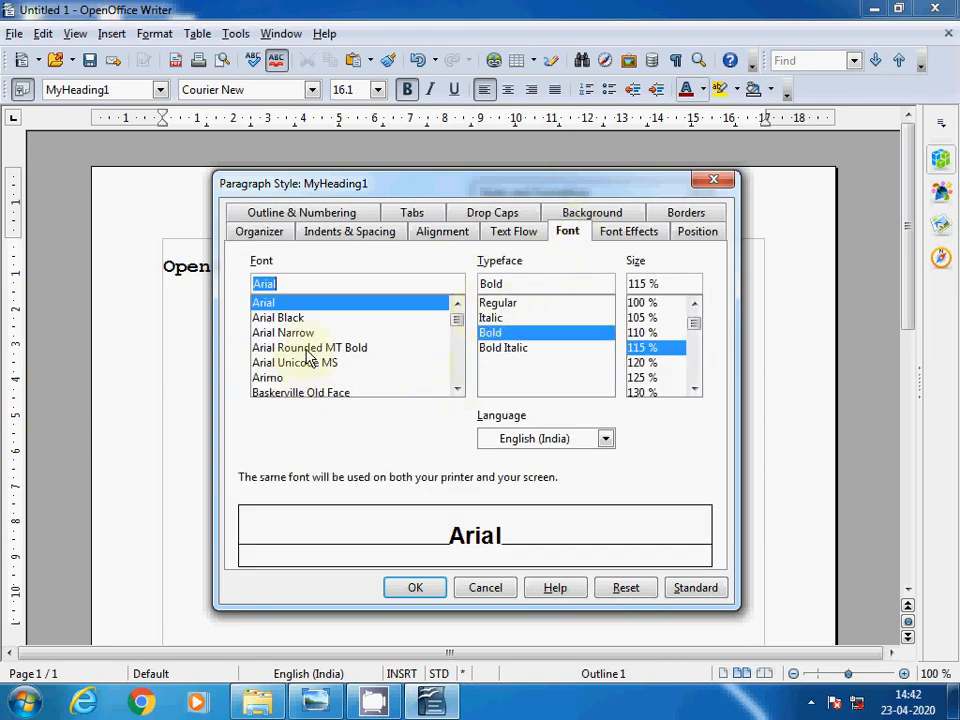
text(Times New Roman)
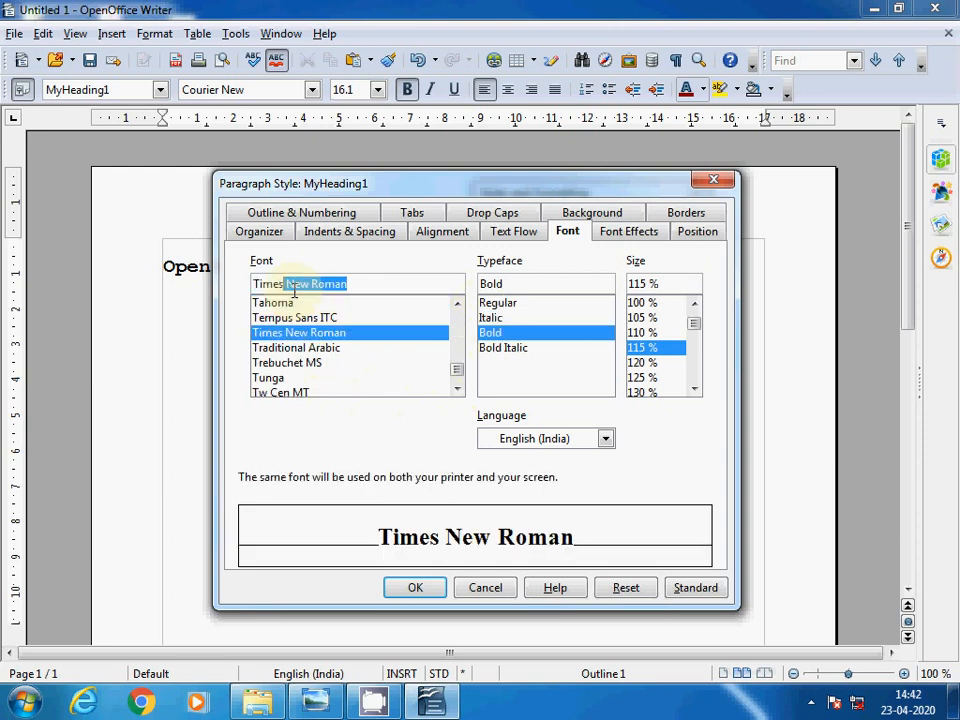
click(333, 338)
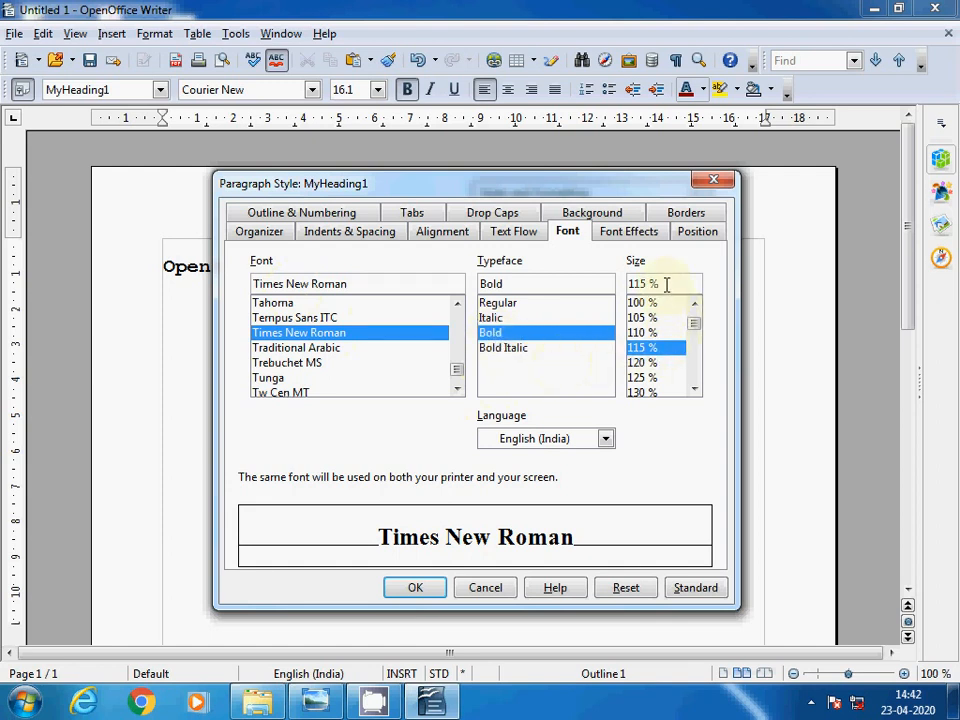
Set the MyHeading1 font size to 16 and accept the style changes.
drag(664, 284, 594, 287)
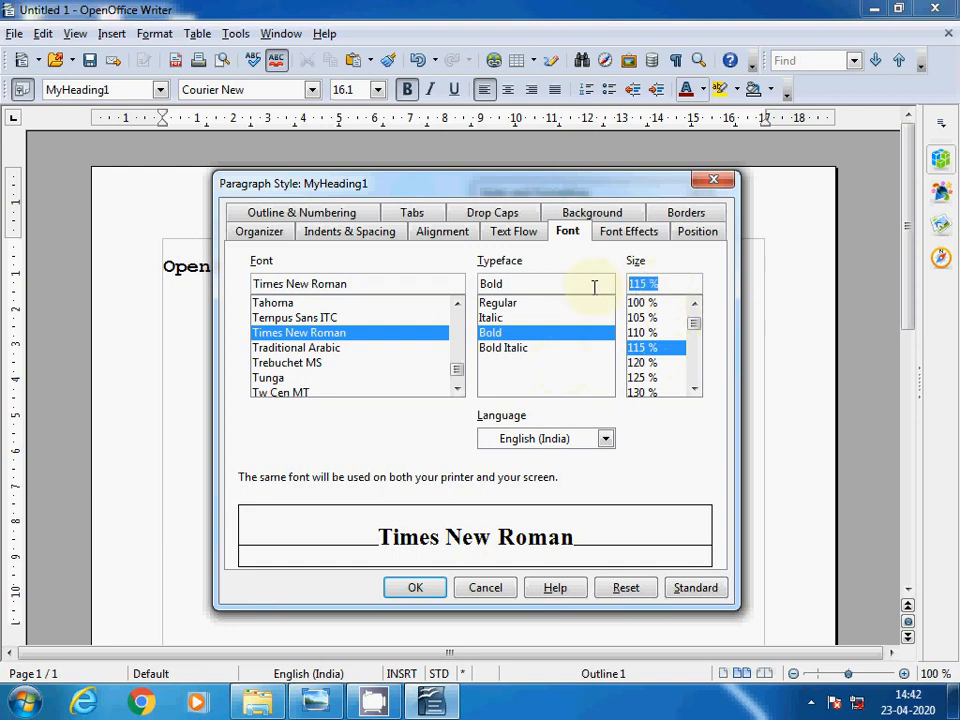
text(16)
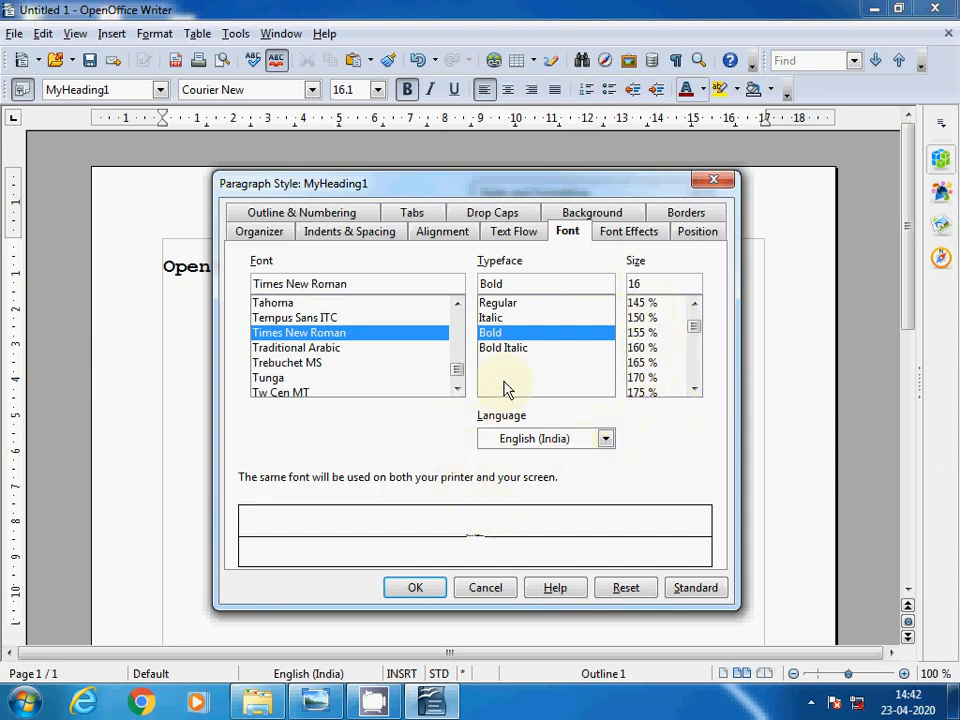
click(433, 592)
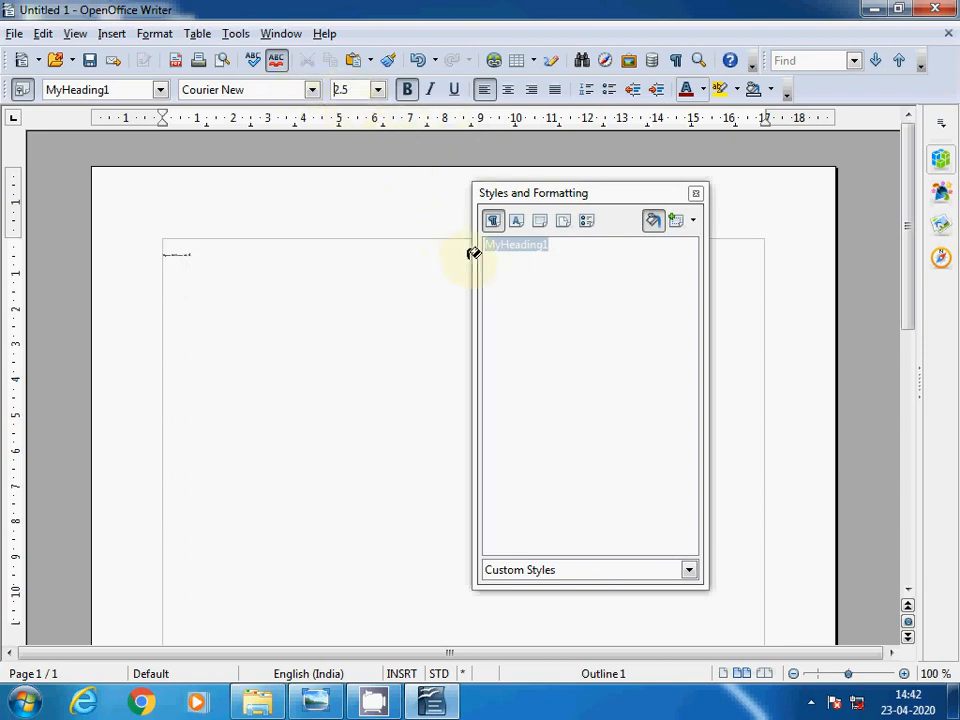
Reopen the MyHeading1 style for modification and set its font size to 16 pt.
right_click(514, 247)
click(556, 278)
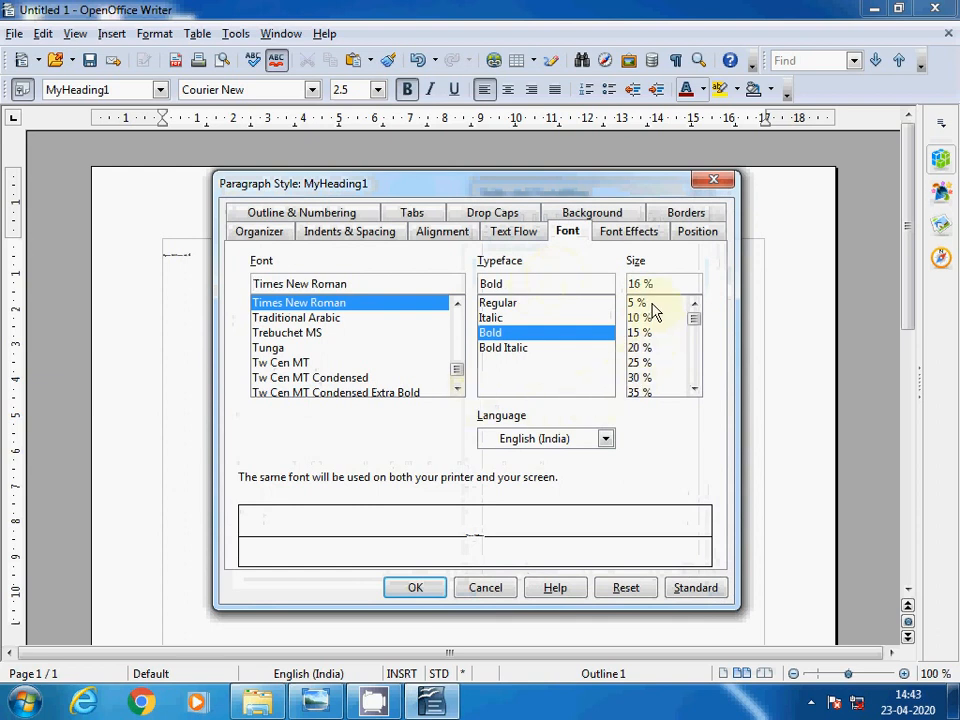
click(640, 303)
scroll(652, 315, down, 10)
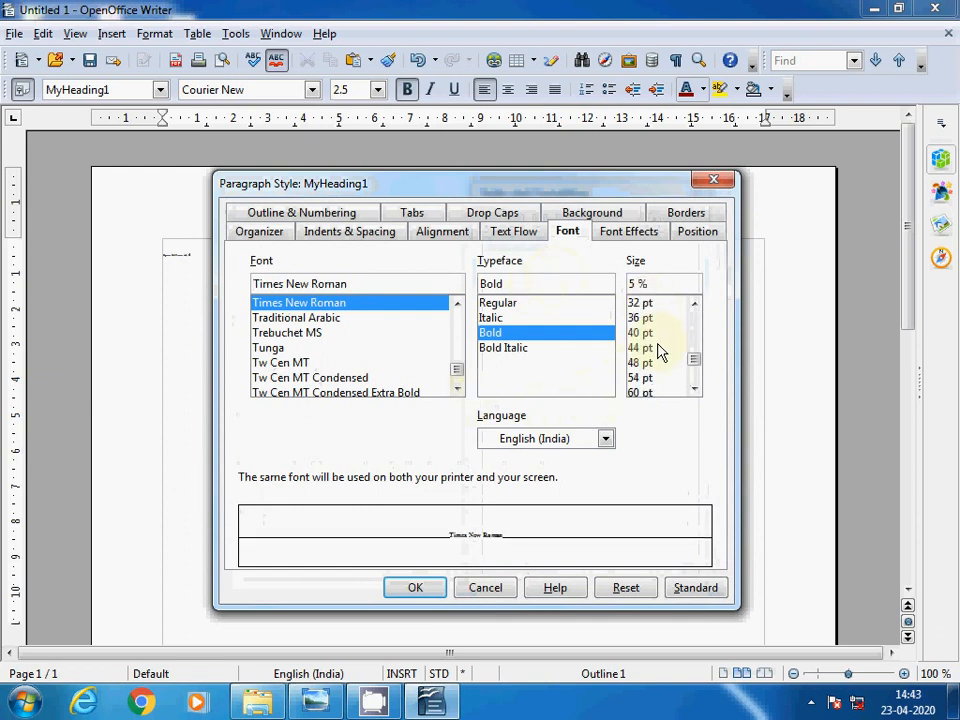
scroll(658, 360, up, 3)
scroll(658, 364, up, 5)
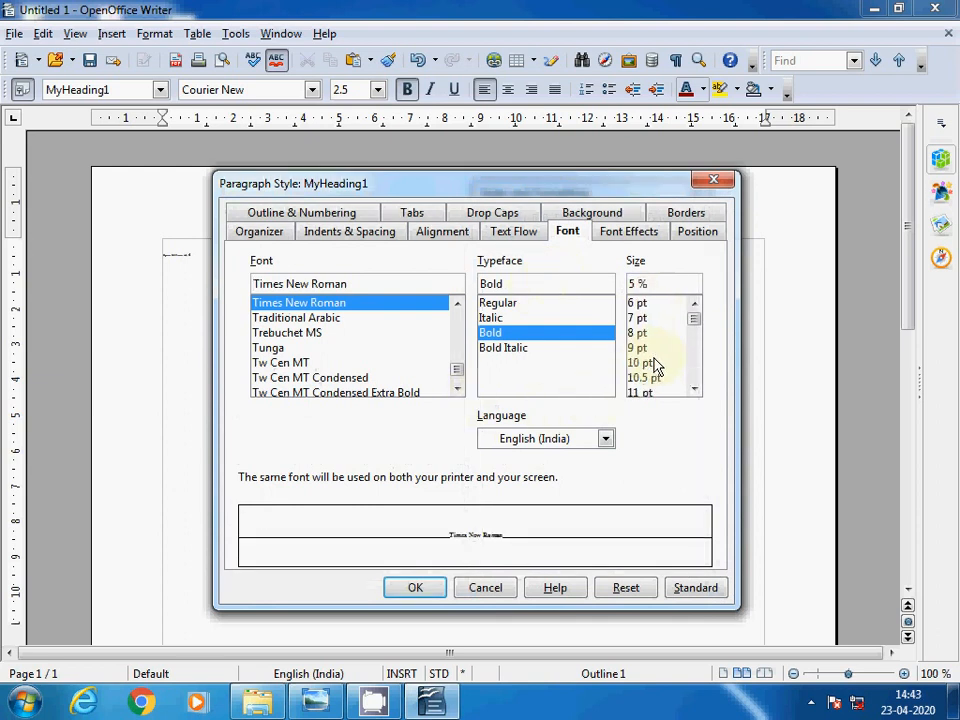
scroll(655, 355, down, 3)
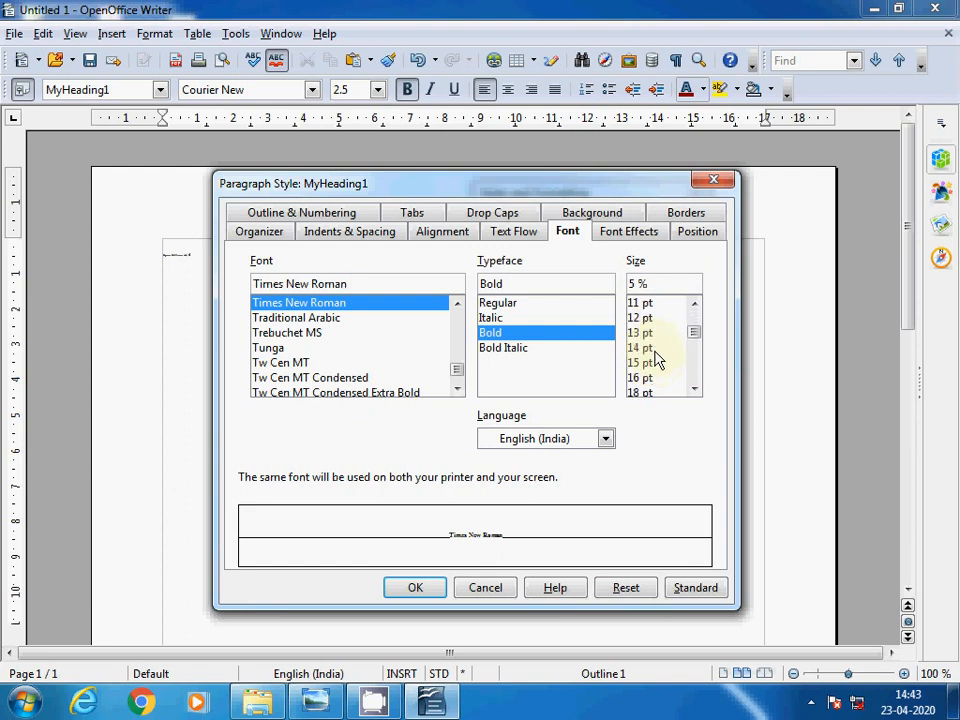
click(640, 379)
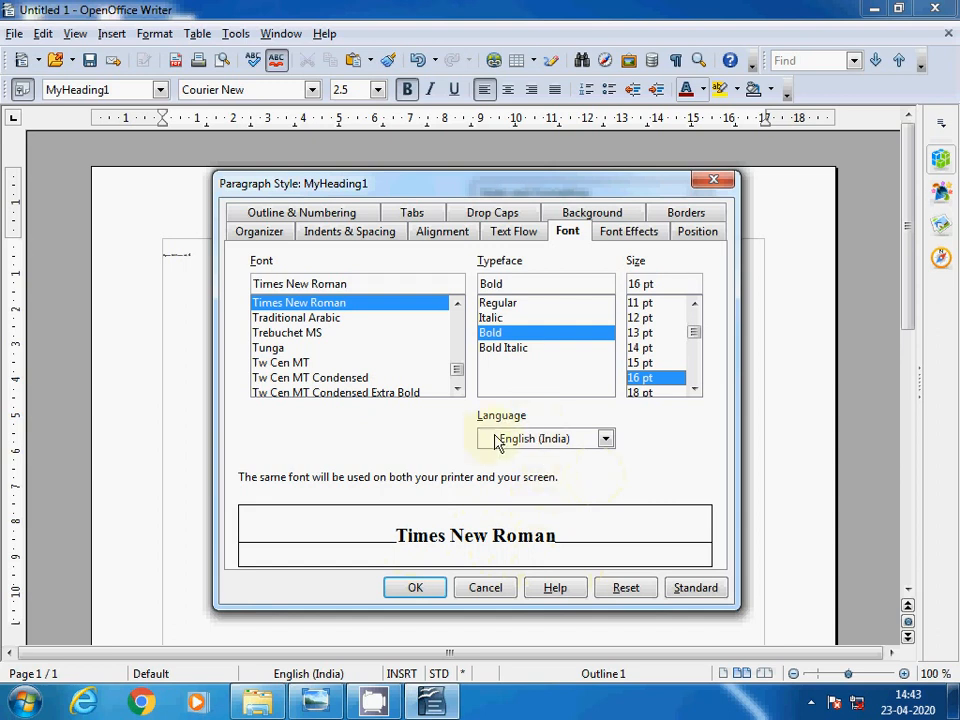
scroll(558, 434, down, 2)
scroll(562, 434, up, 3)
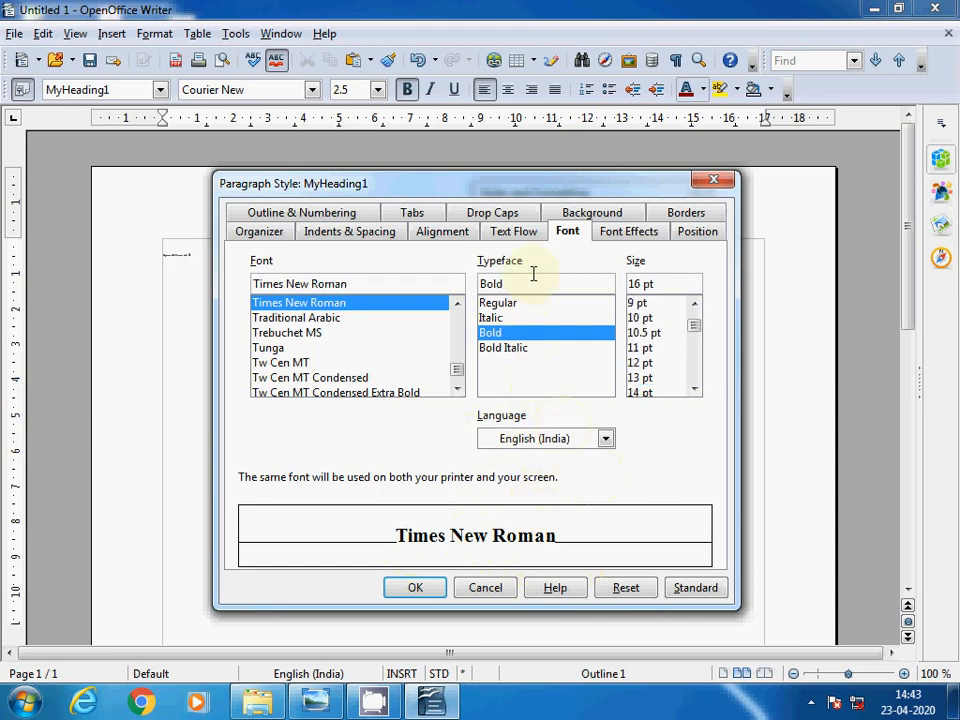
Set the font color of the MyHeading1 style to Red.
click(643, 236)
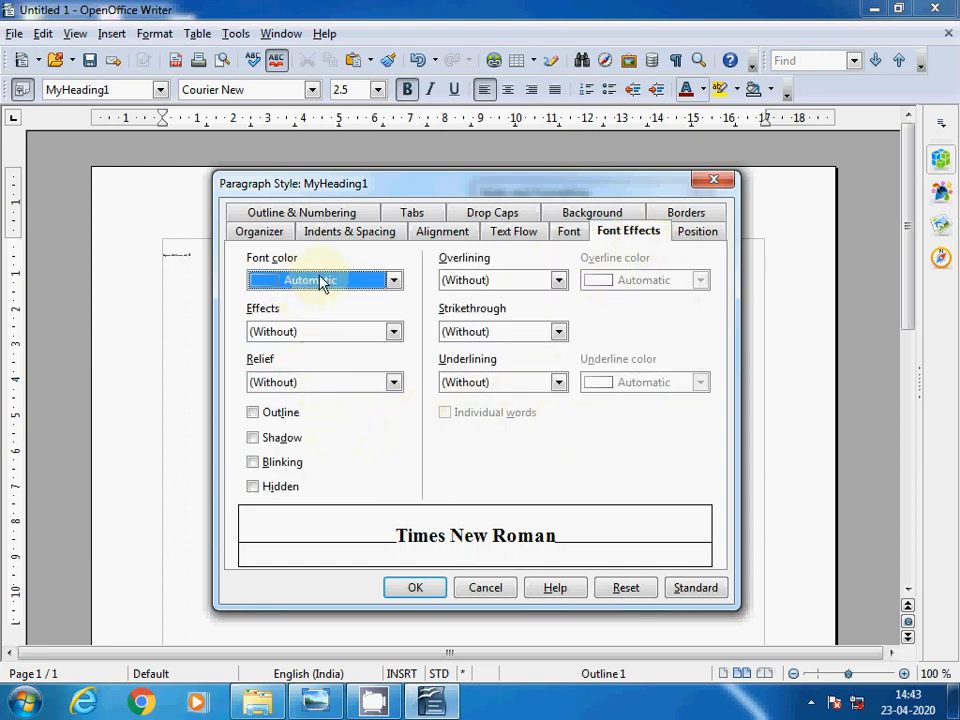
click(394, 280)
scroll(358, 339, down, 4)
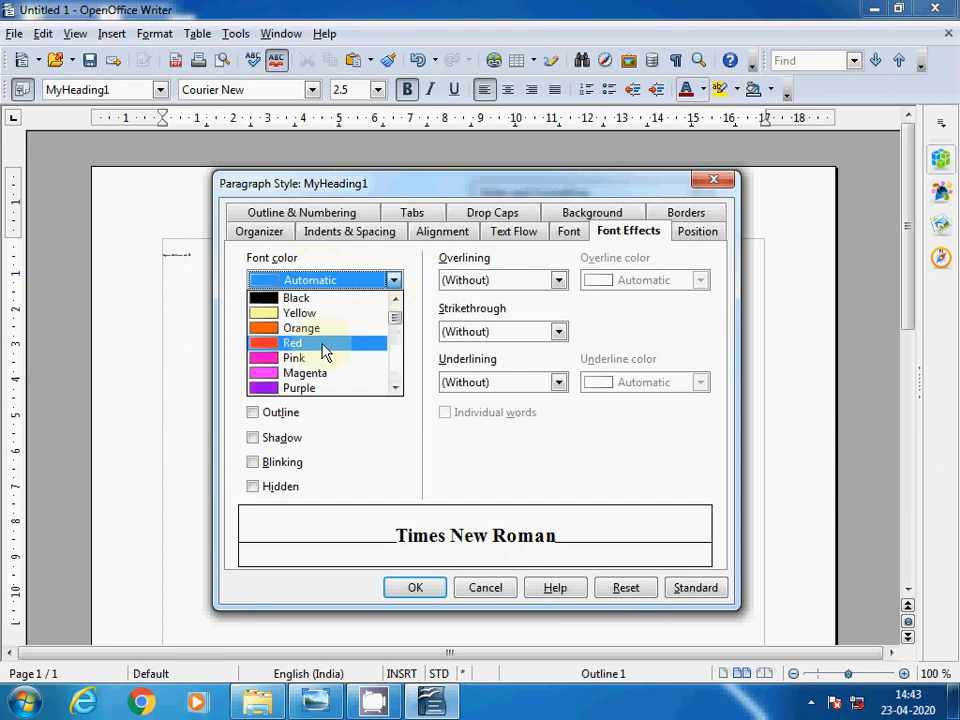
click(309, 350)
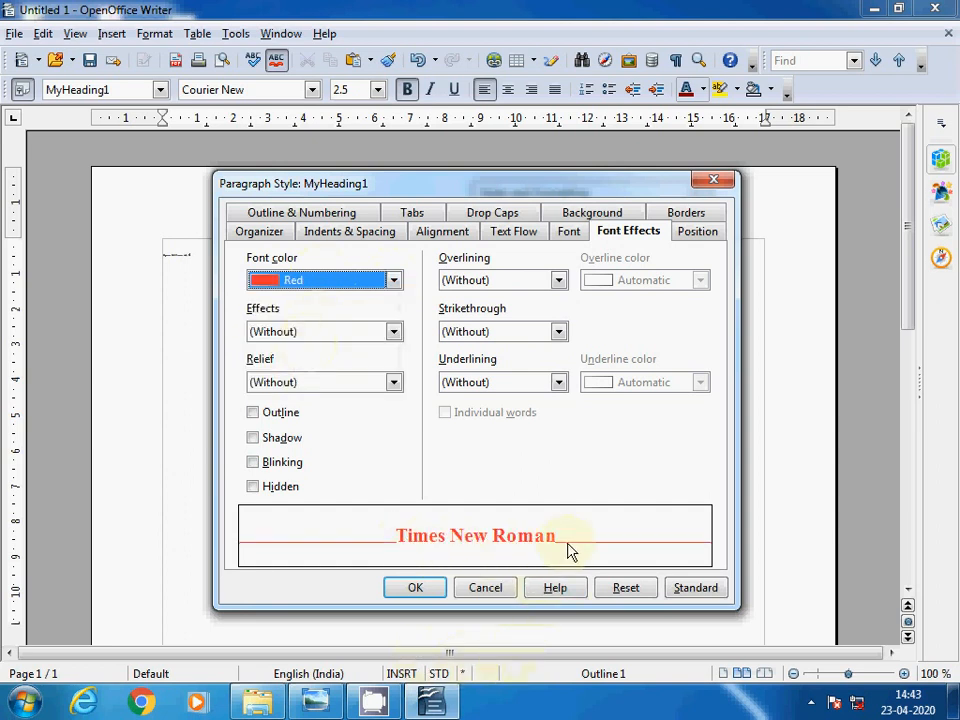
Accept the MyHeading1 style changes, and switch the Styles and Formatting list to All Styles.
click(415, 588)
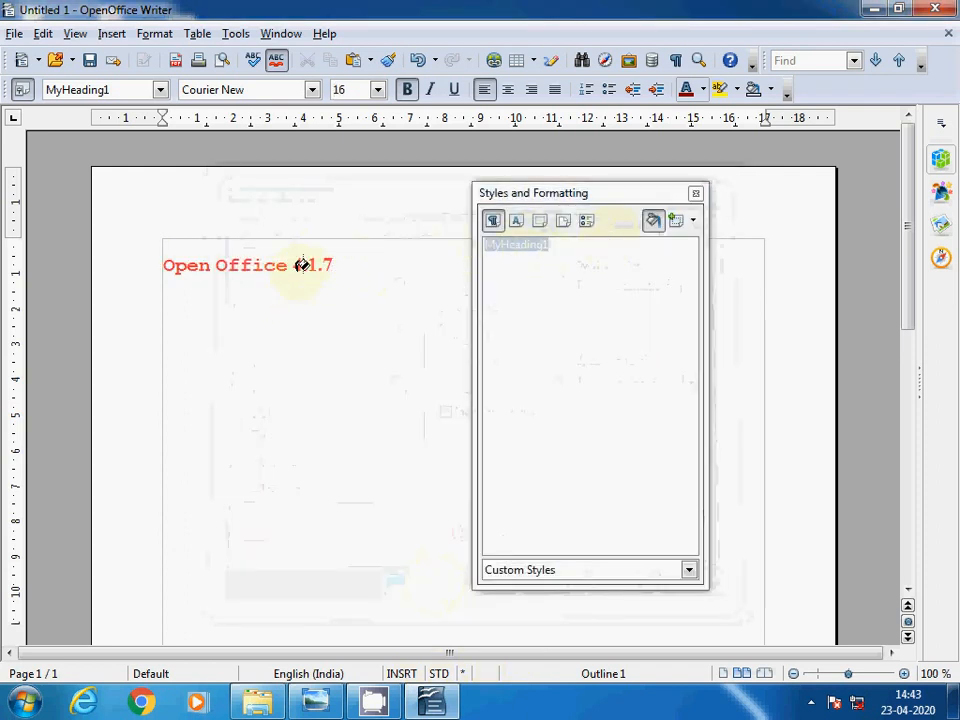
click(591, 583)
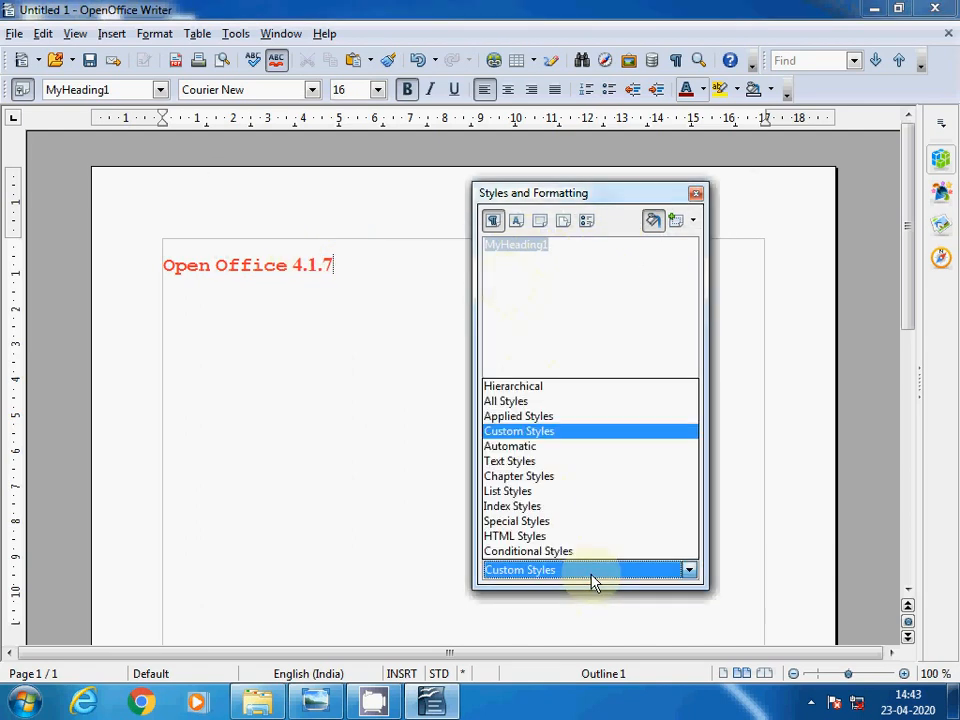
click(519, 402)
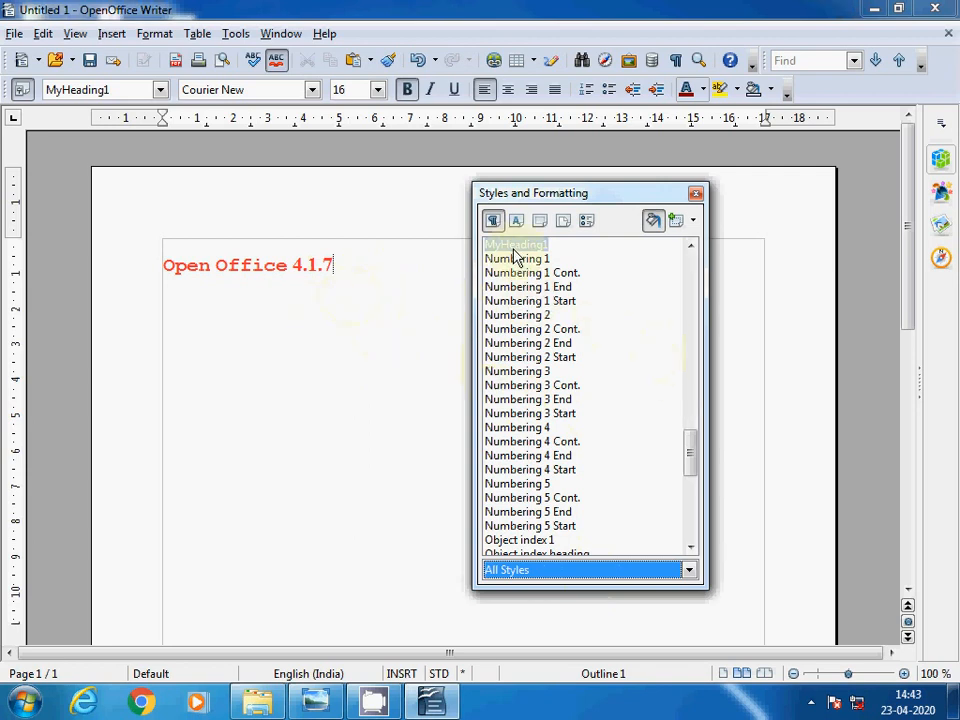
drag(692, 471, 695, 285)
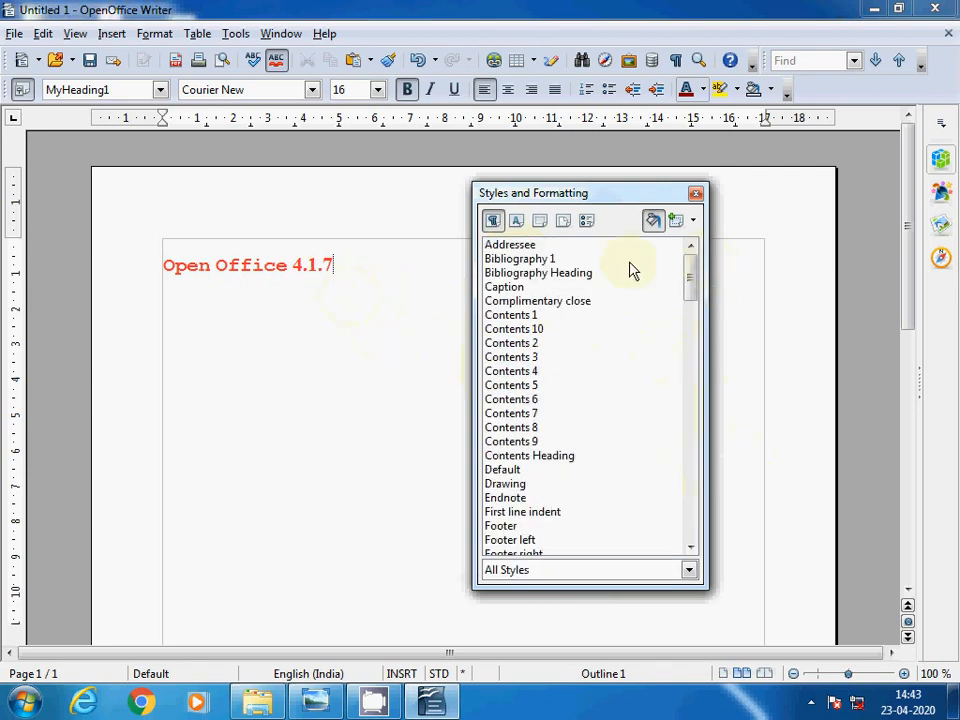
click(512, 244)
click(695, 193)
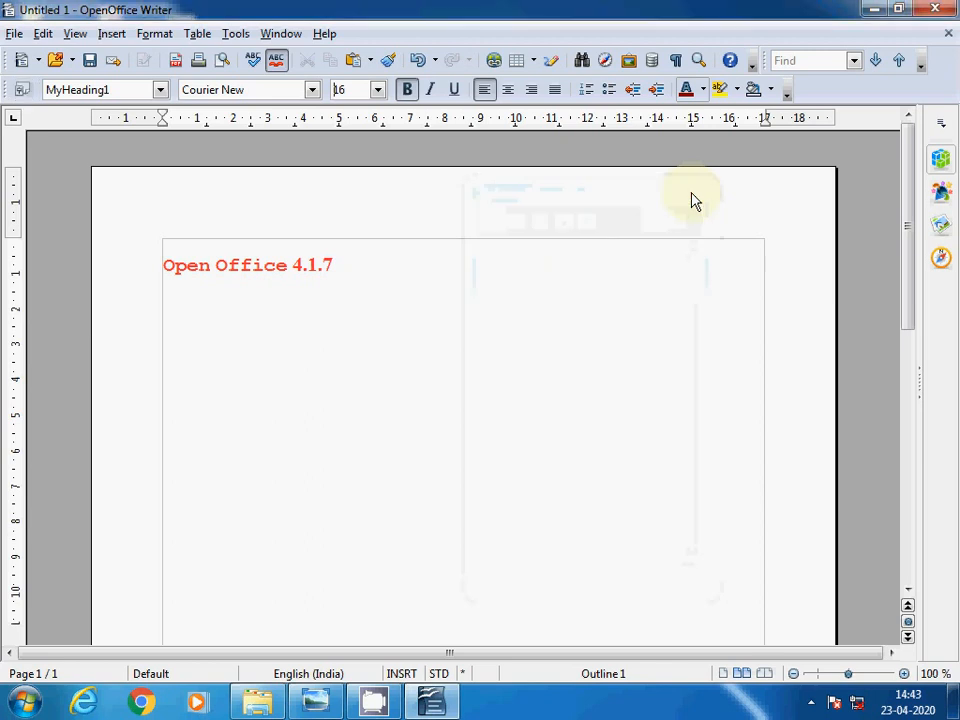
Add a line in the Default style below the heading, reading "OO is open source software.".
click(381, 256)
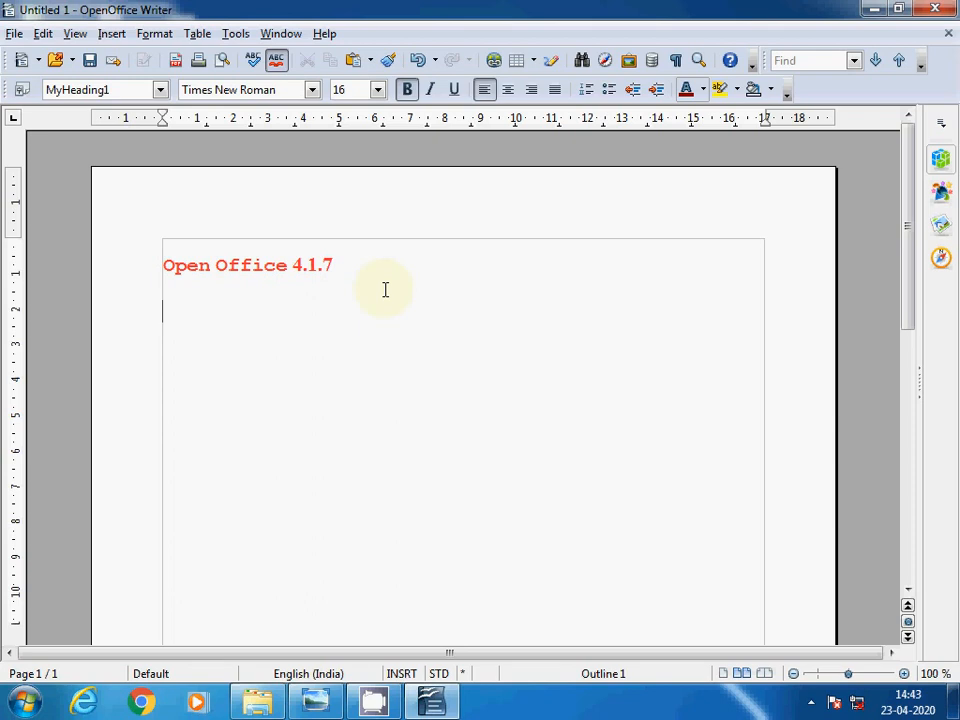
click(160, 90)
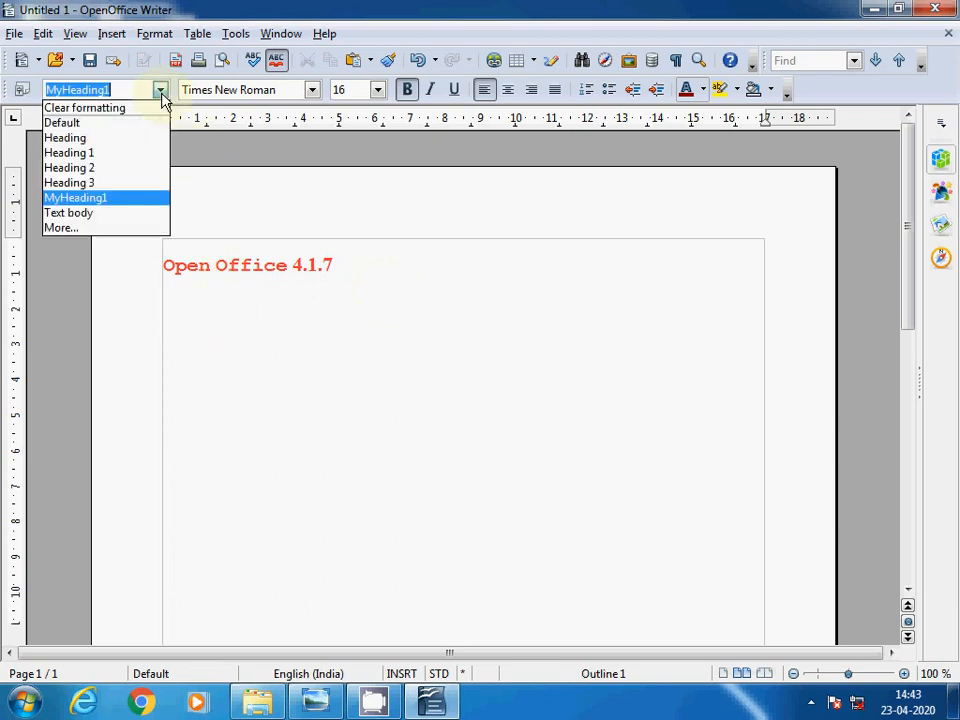
click(95, 124)
click(239, 333)
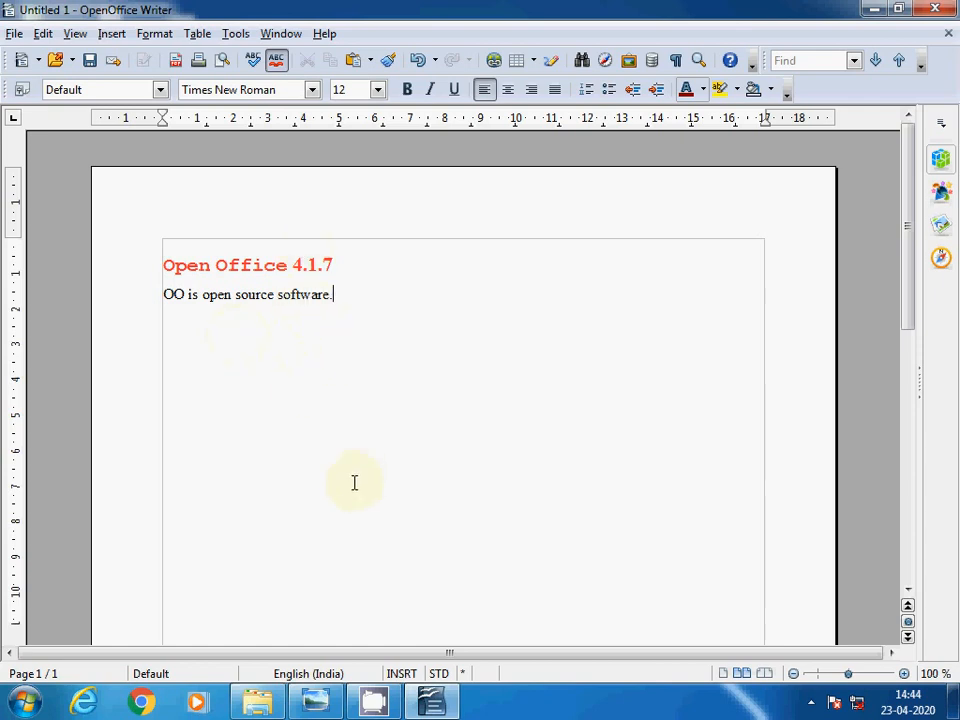
Reopen Styles and Formatting and filter the paragraph style list to Text Styles.
click(153, 34)
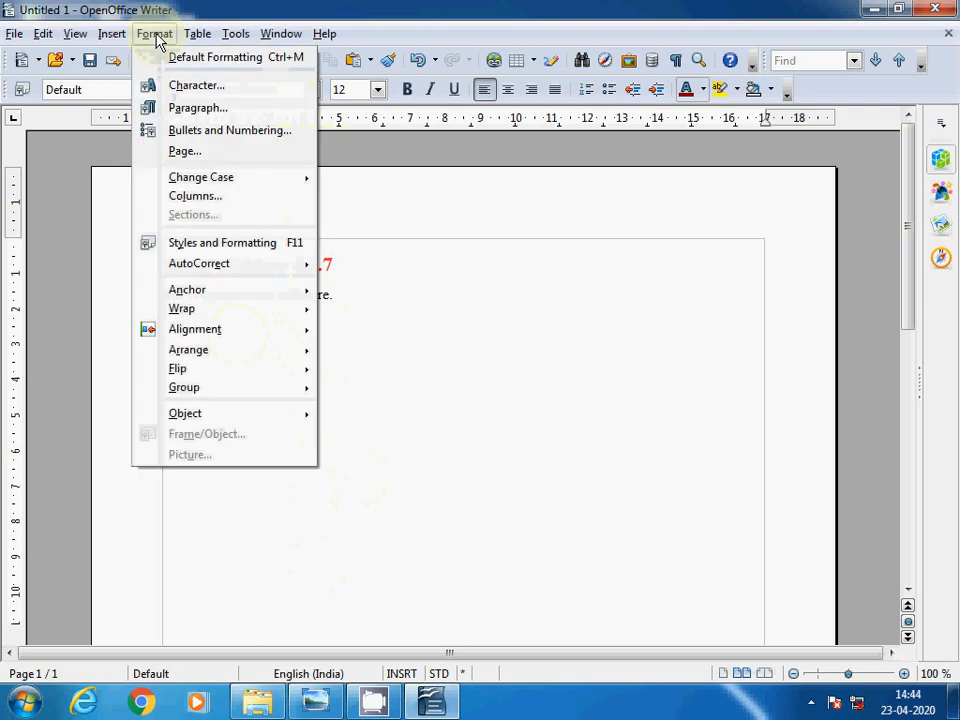
click(211, 245)
click(694, 222)
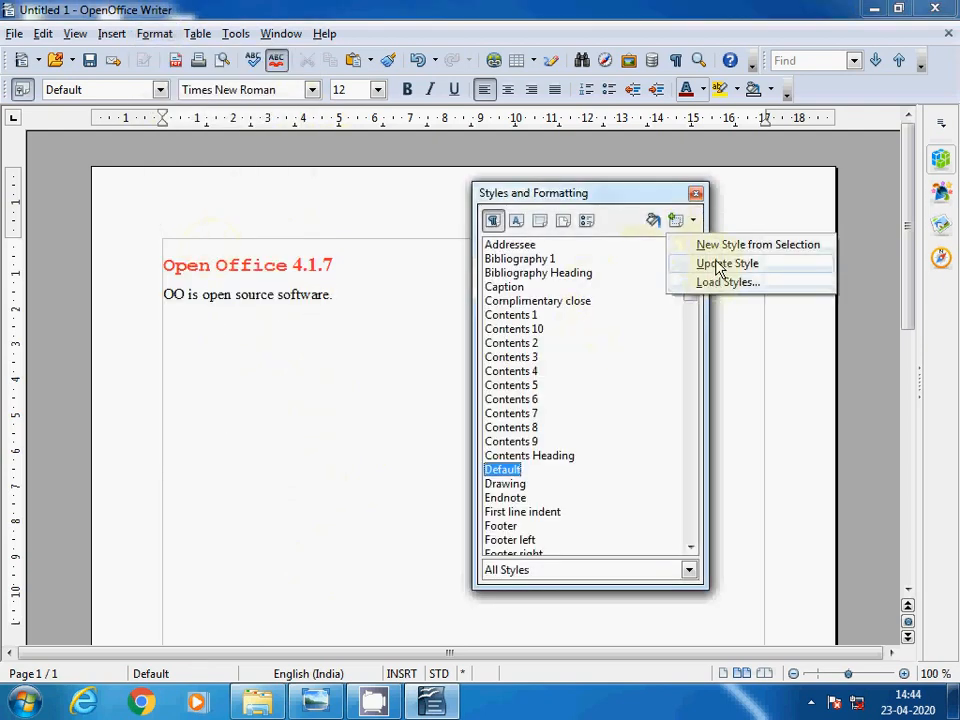
click(522, 405)
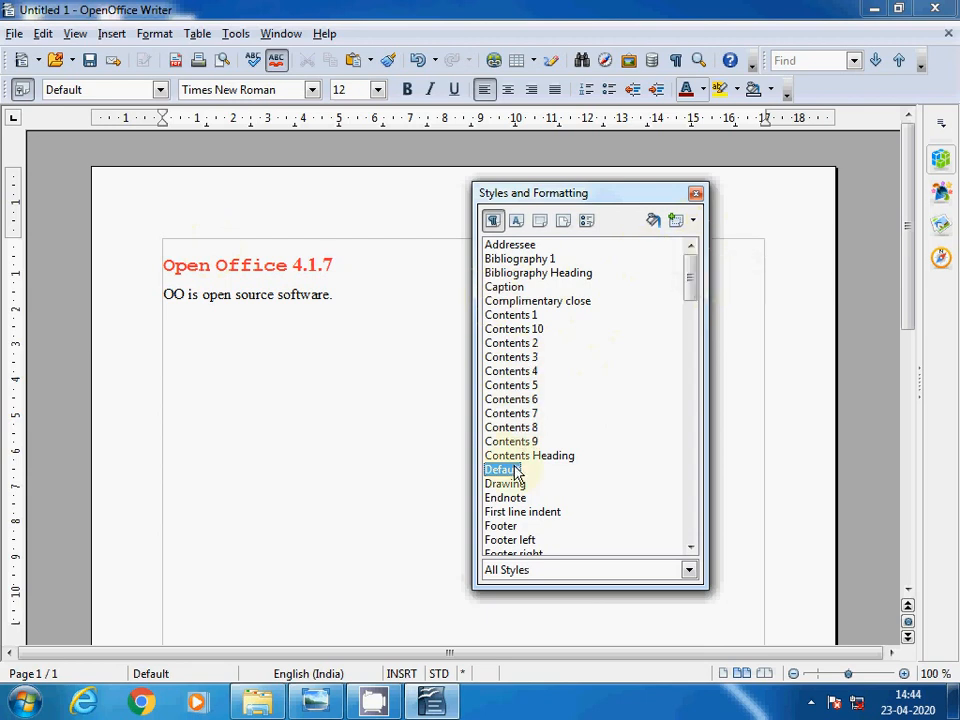
click(565, 572)
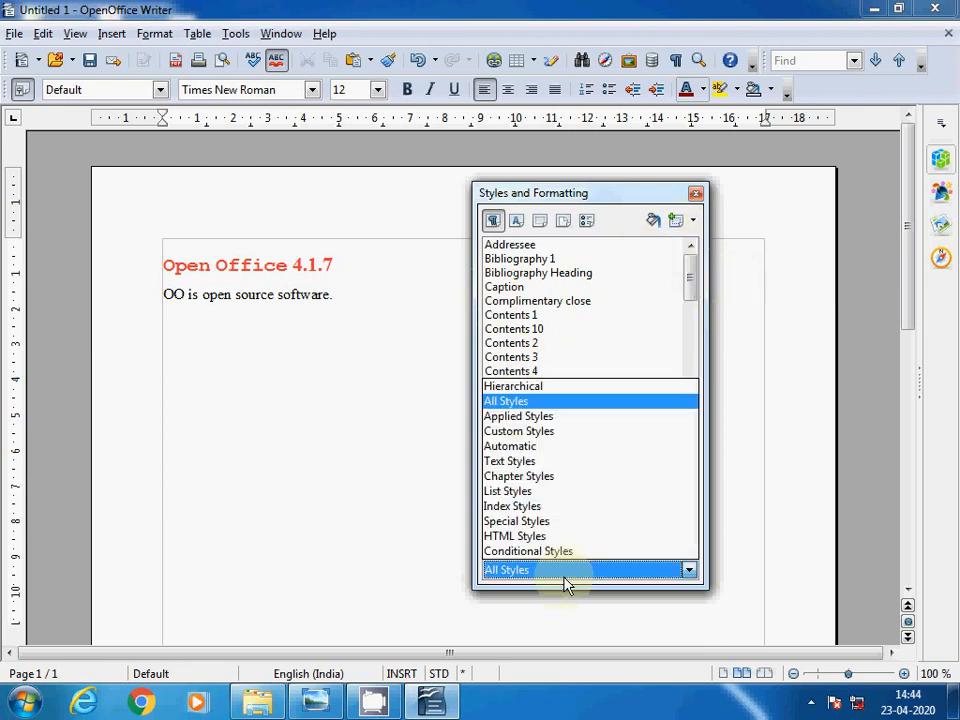
click(520, 462)
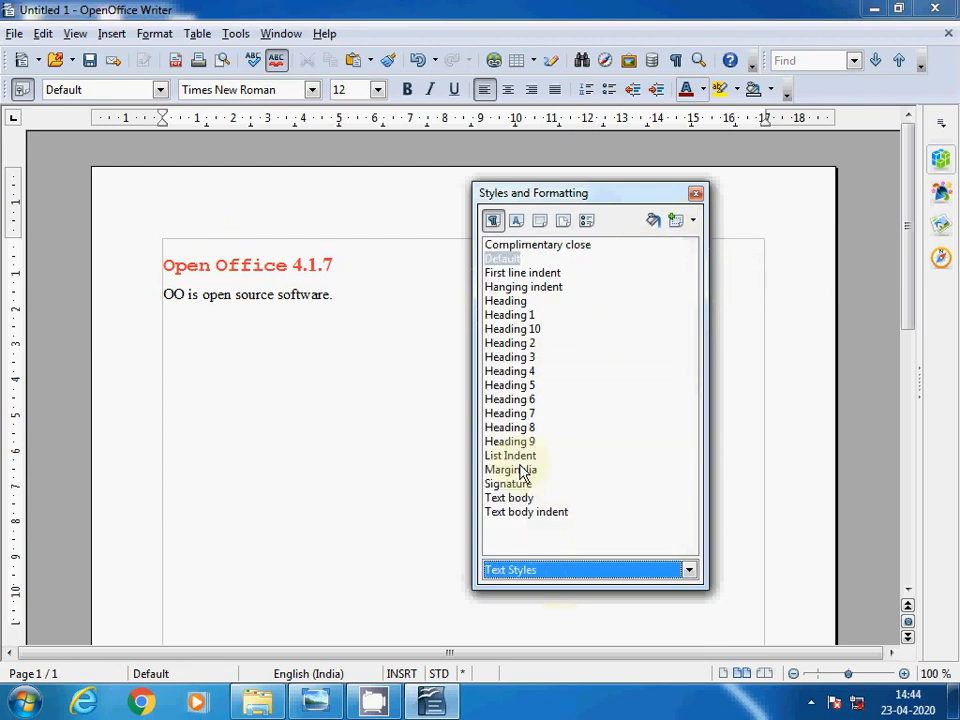
Update the Heading 10 style from the current paragraph's formatting.
click(527, 329)
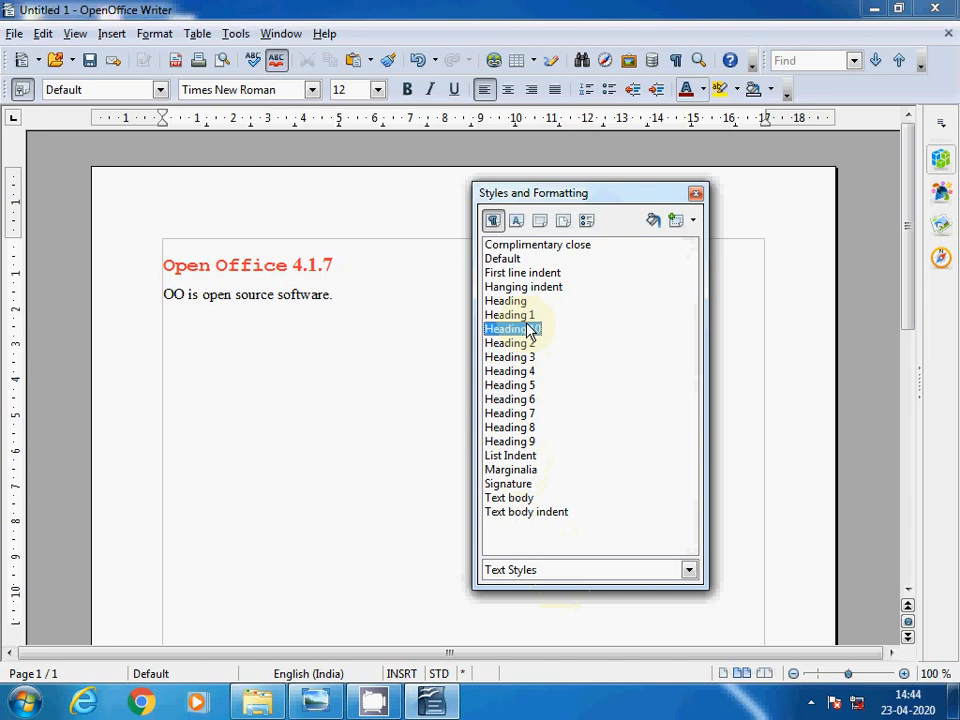
click(693, 221)
click(726, 263)
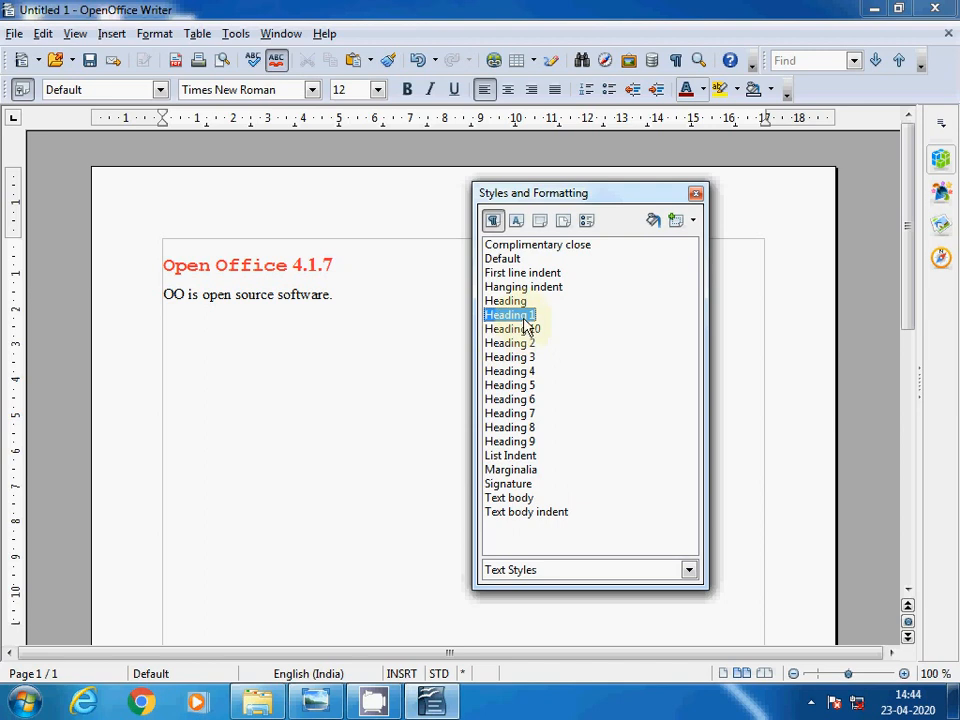
Open the Heading 1 style for modification to view its font effects, and close its settings without changing anything.
right_click(528, 318)
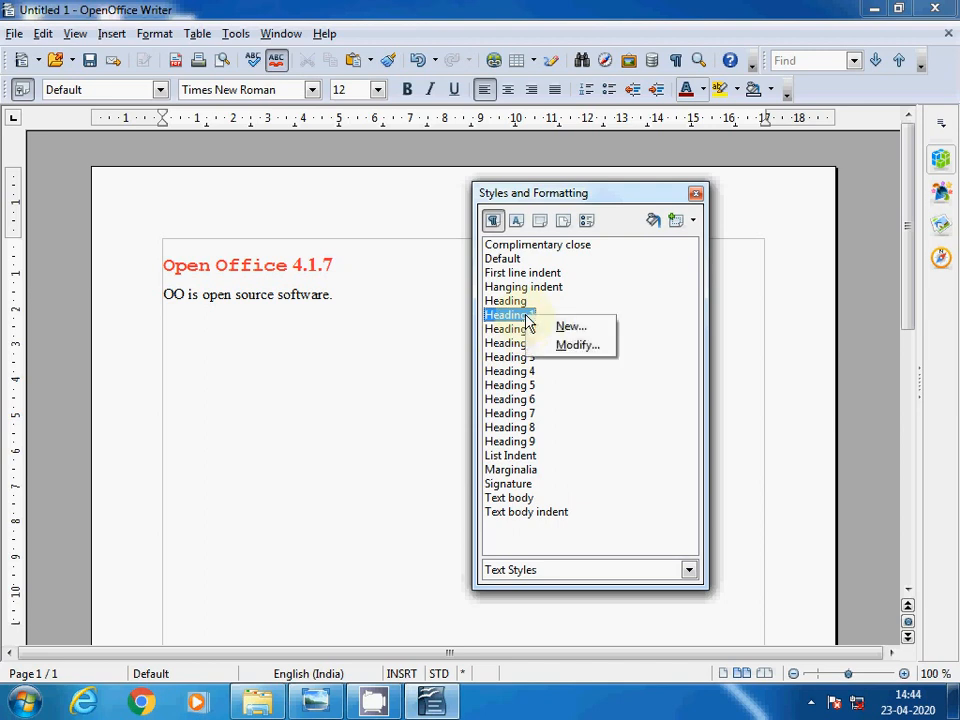
click(577, 345)
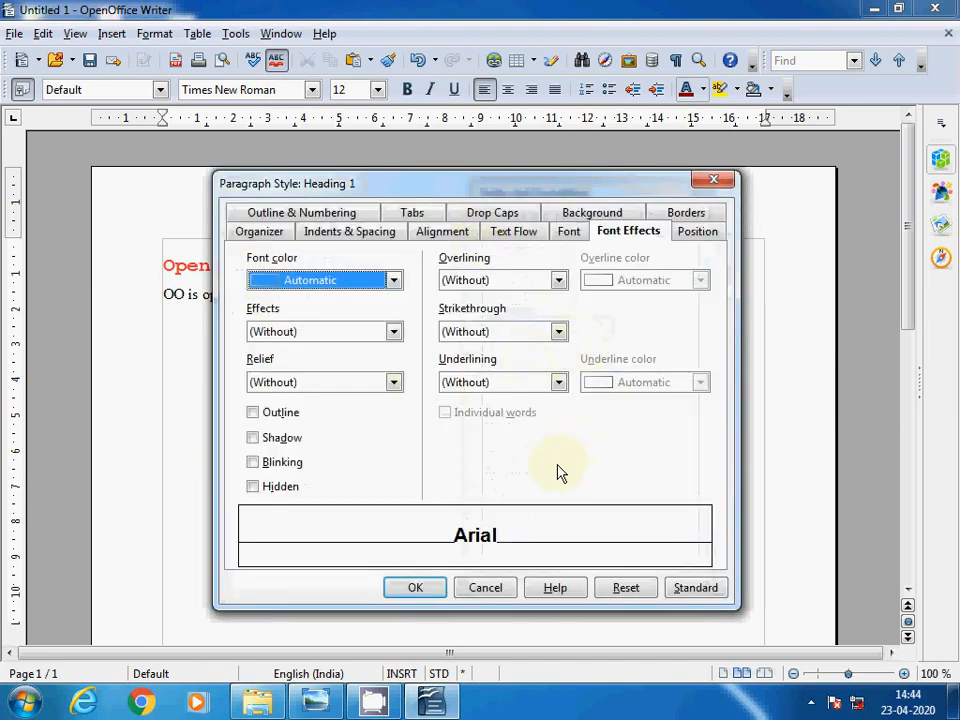
click(416, 588)
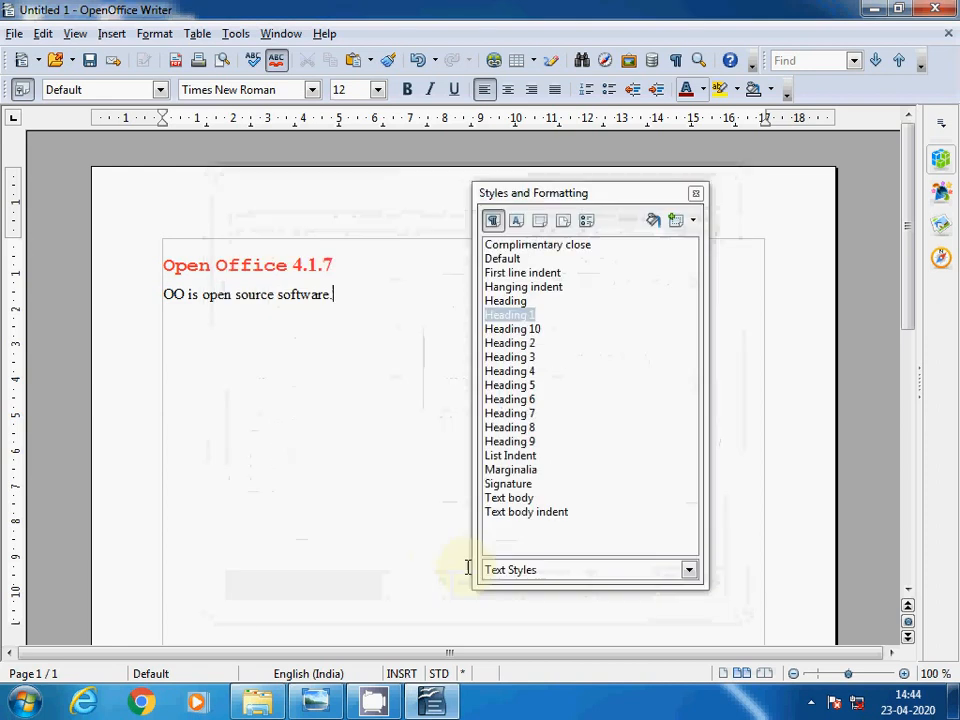
Open Load Styles, browse for a source file to examine the supported document types, and cancel.
click(689, 221)
click(720, 282)
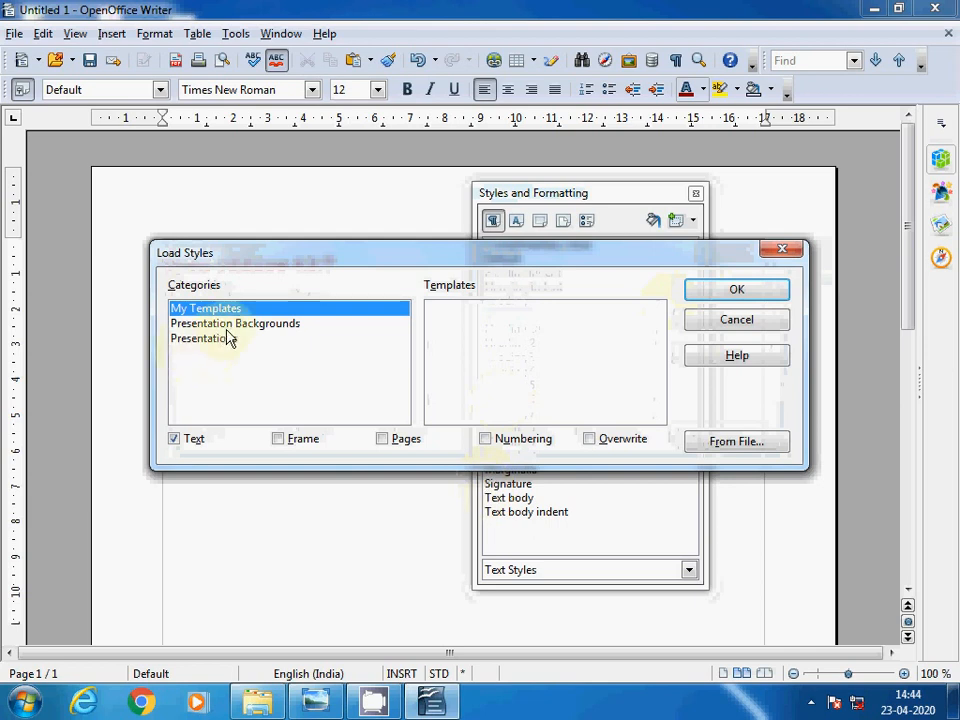
drag(392, 259, 323, 252)
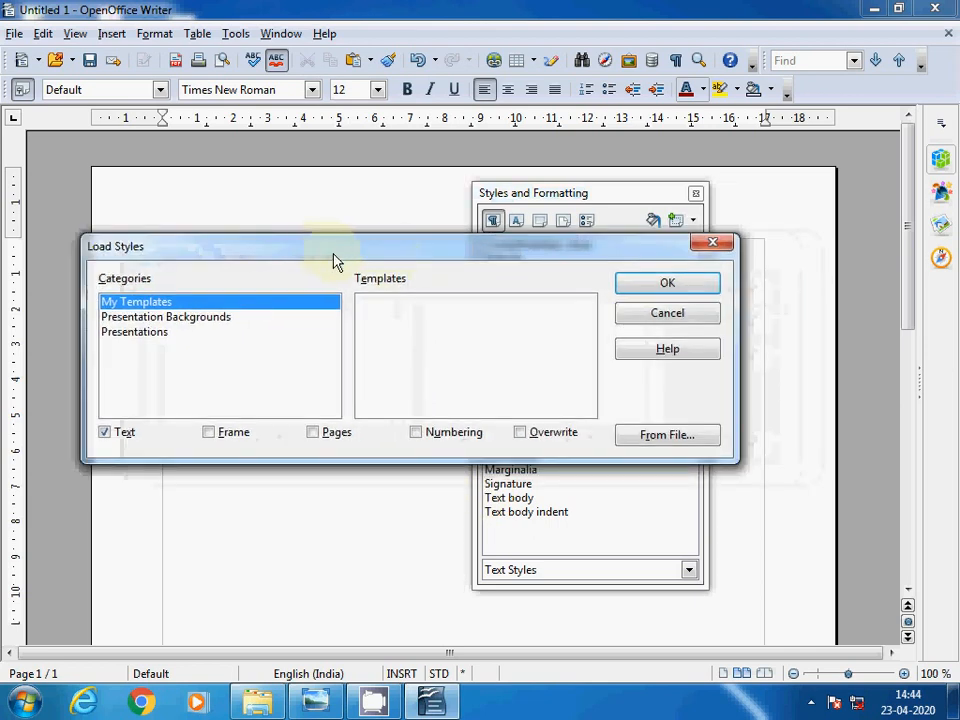
click(686, 444)
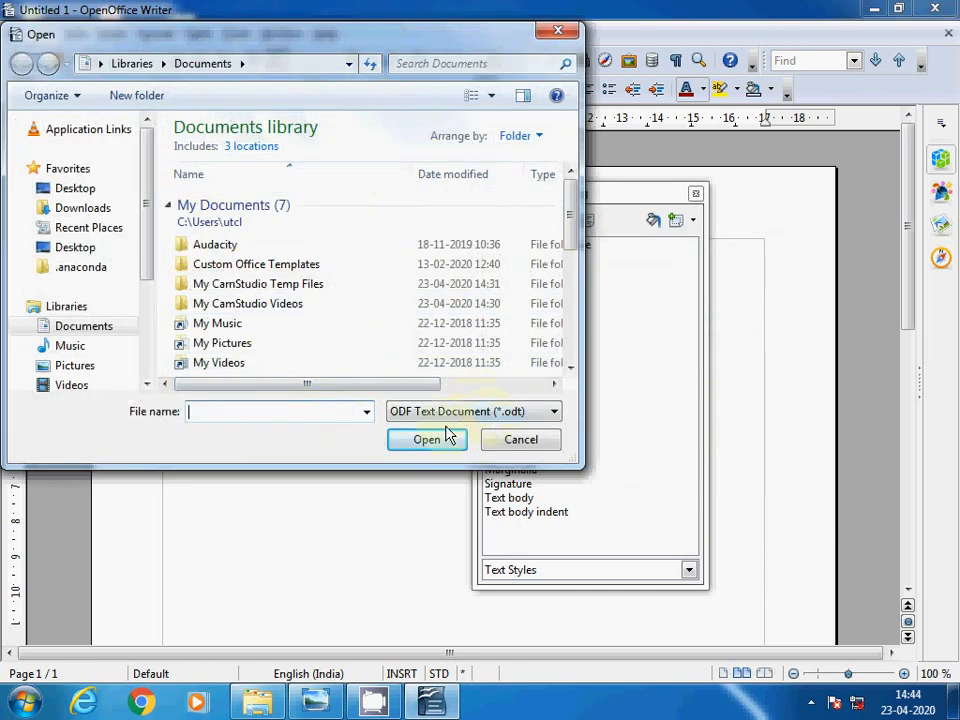
click(515, 414)
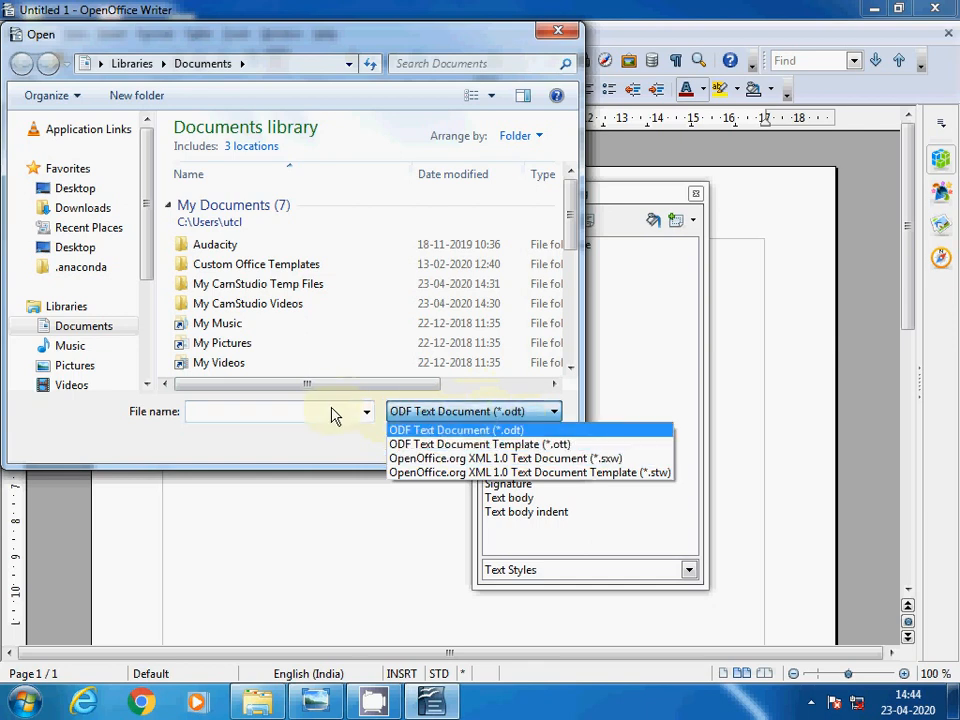
click(505, 430)
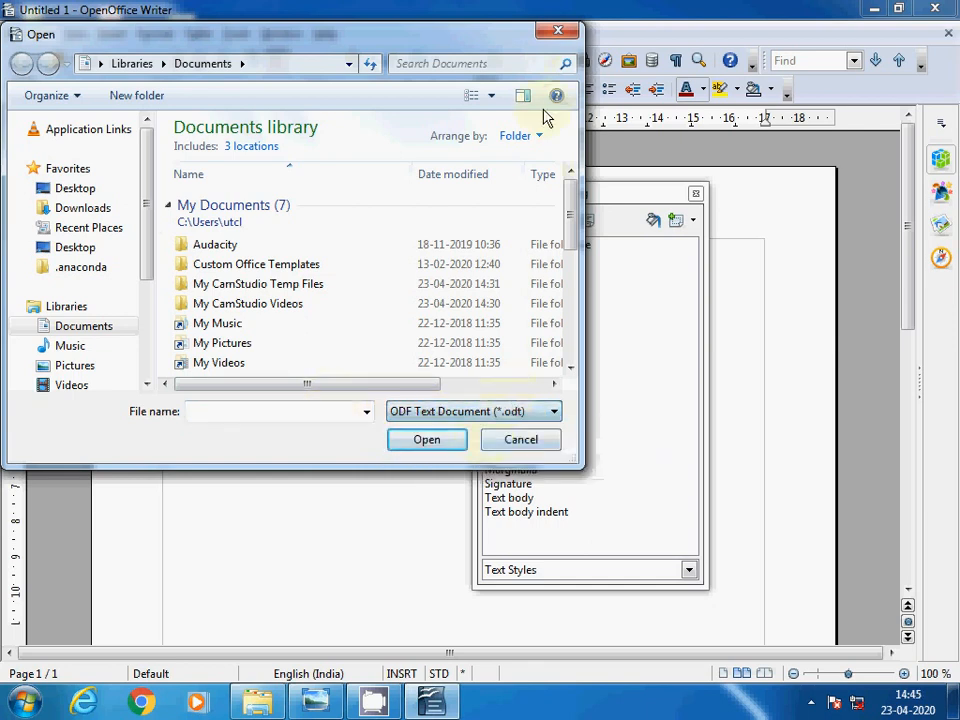
click(505, 443)
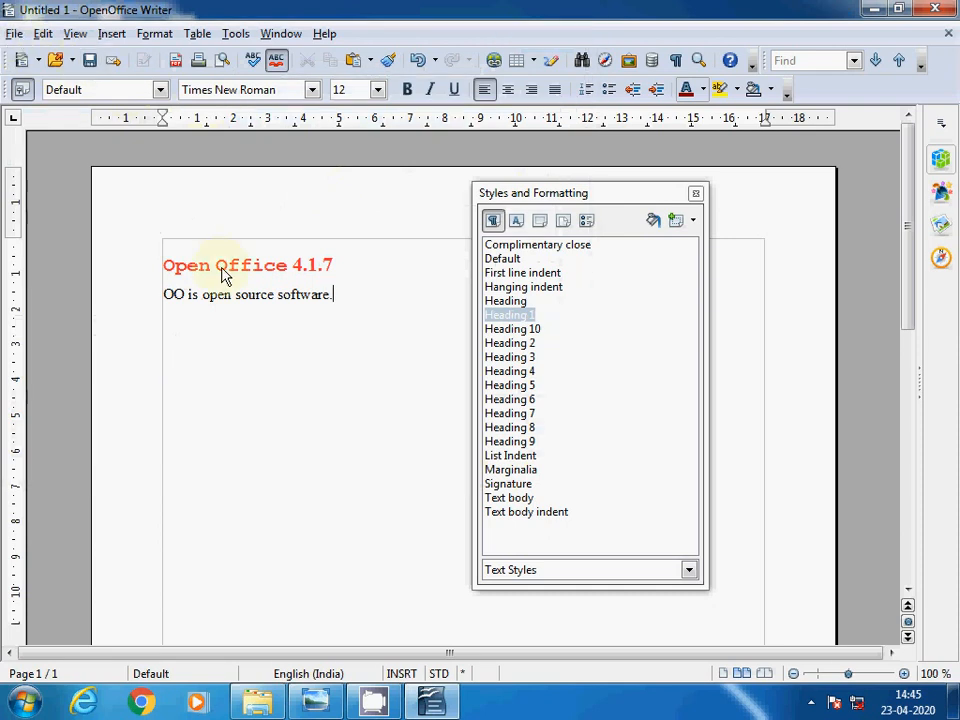
Save the document to the Desktop as File 1 in ODF Text Document format.
key(ctrl+s)
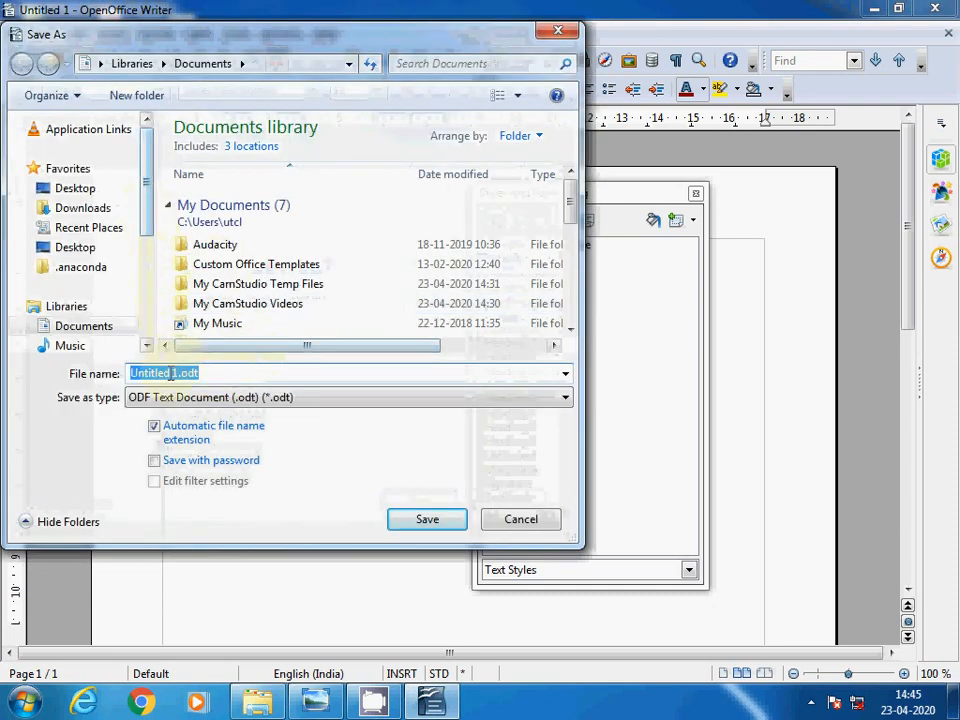
click(78, 188)
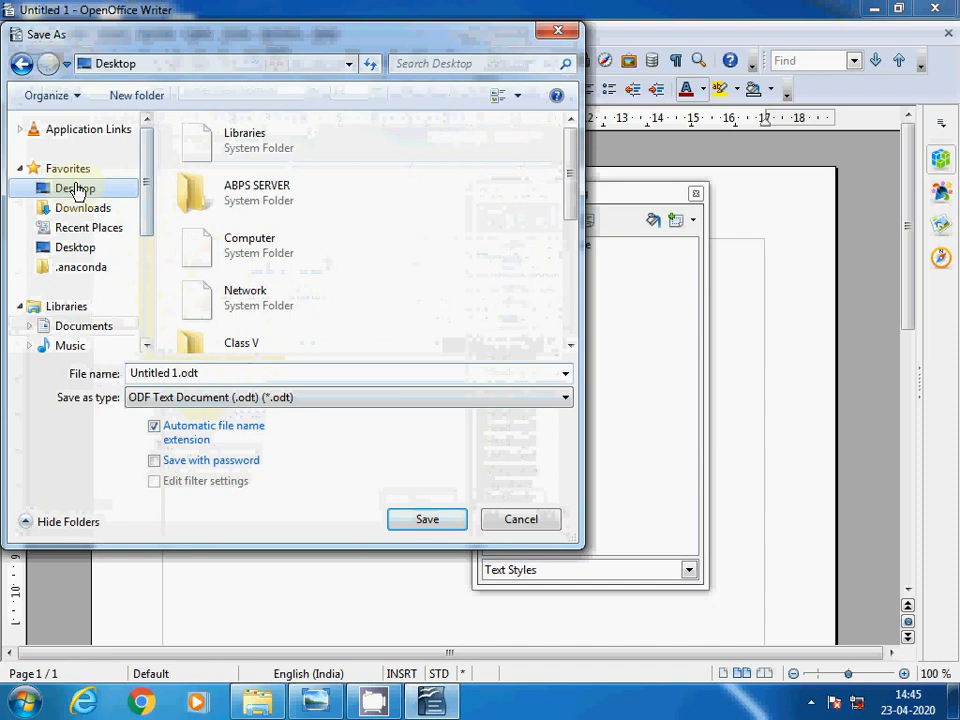
click(212, 375)
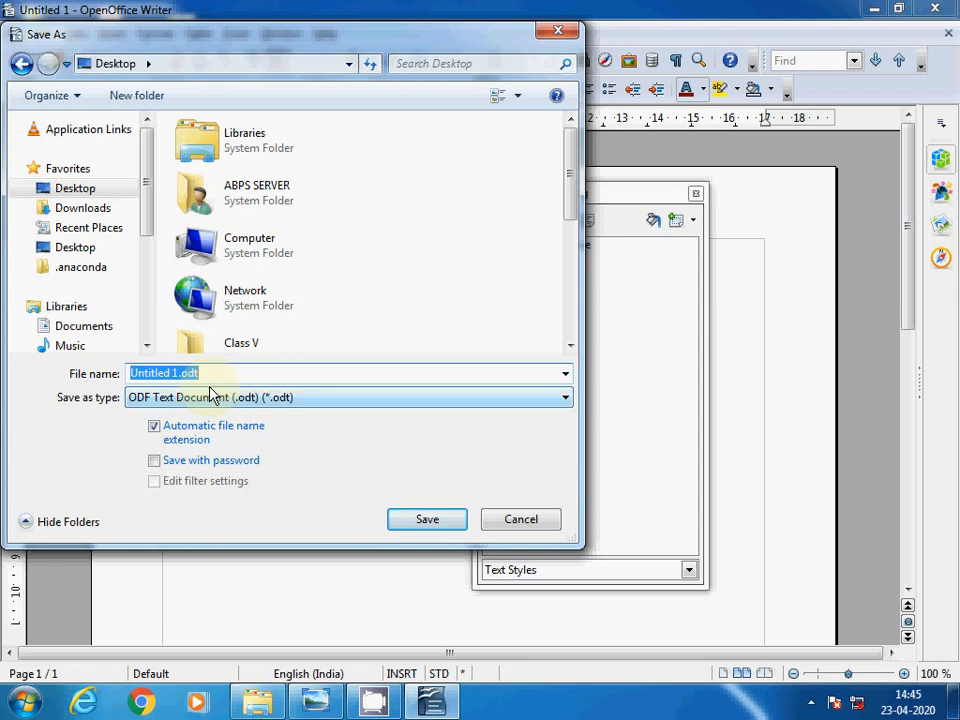
text(File 1)
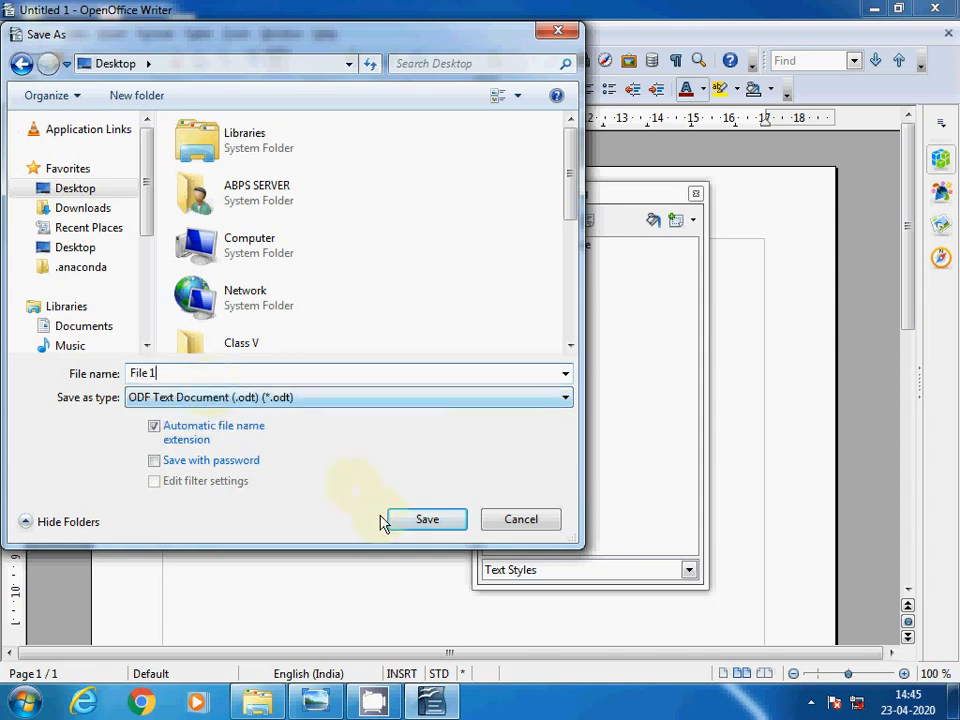
click(414, 527)
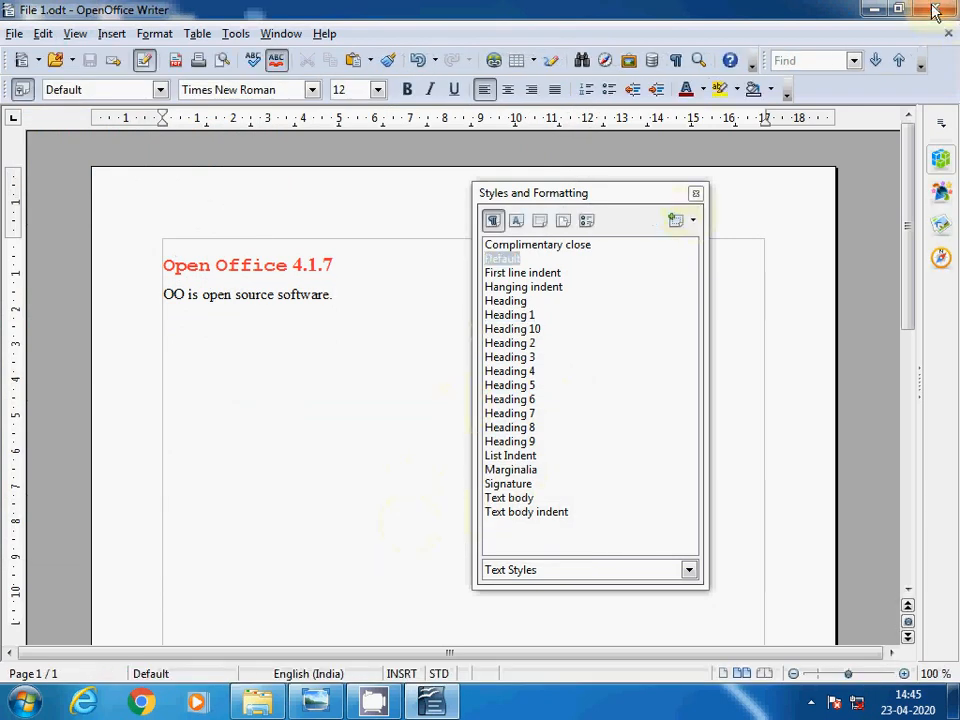
Close File 1.odt with its Styles and Formatting window and start a new blank OpenOffice Writer document.
click(696, 193)
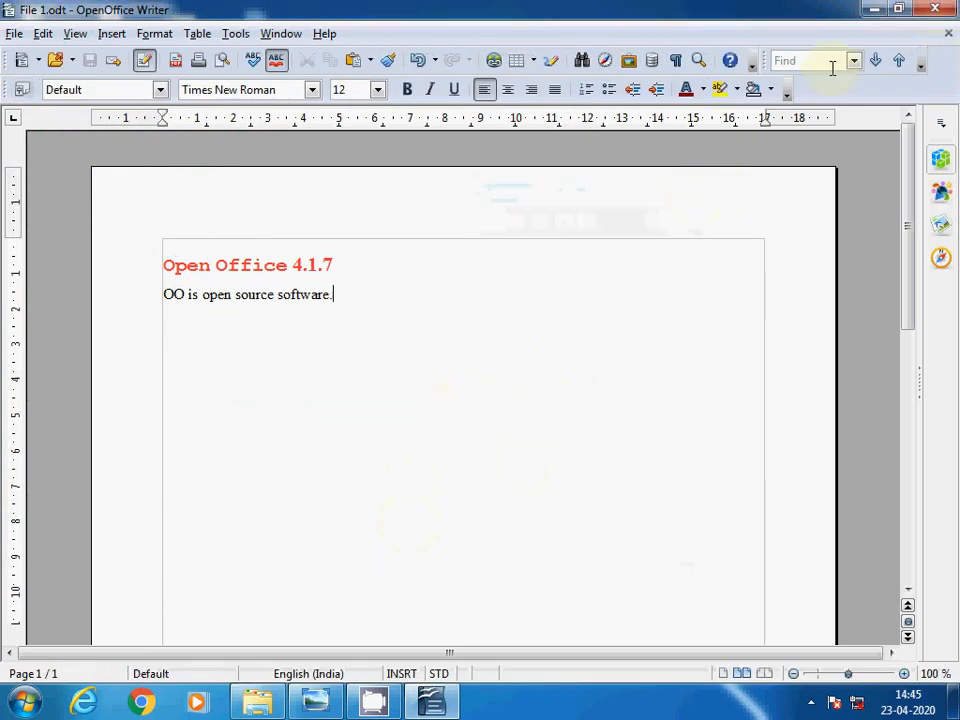
click(934, 9)
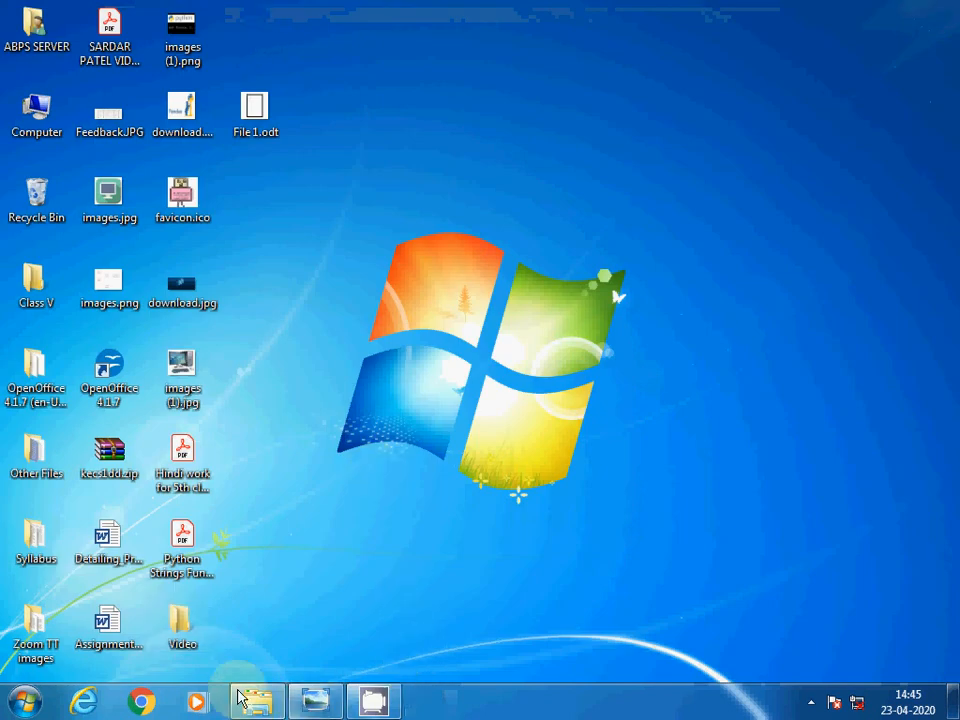
click(24, 700)
click(76, 620)
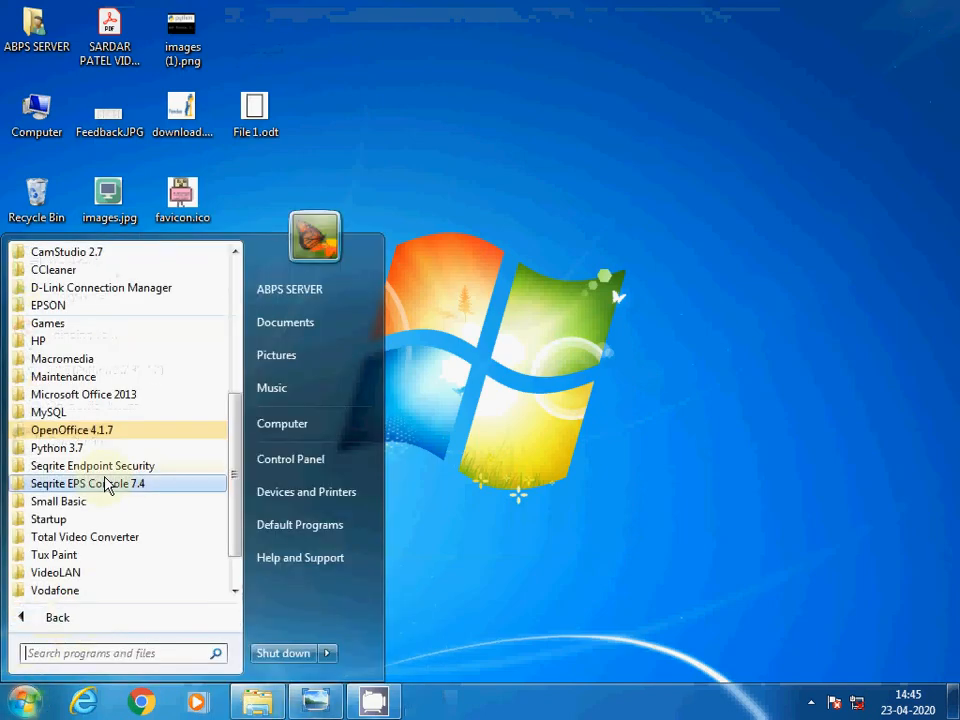
click(96, 432)
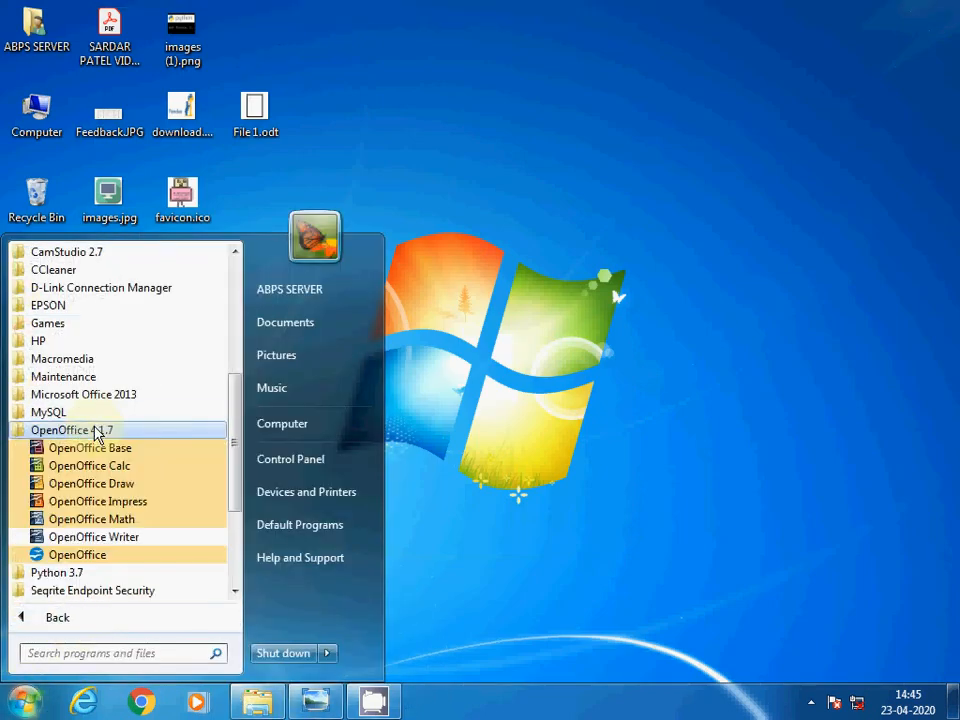
click(109, 537)
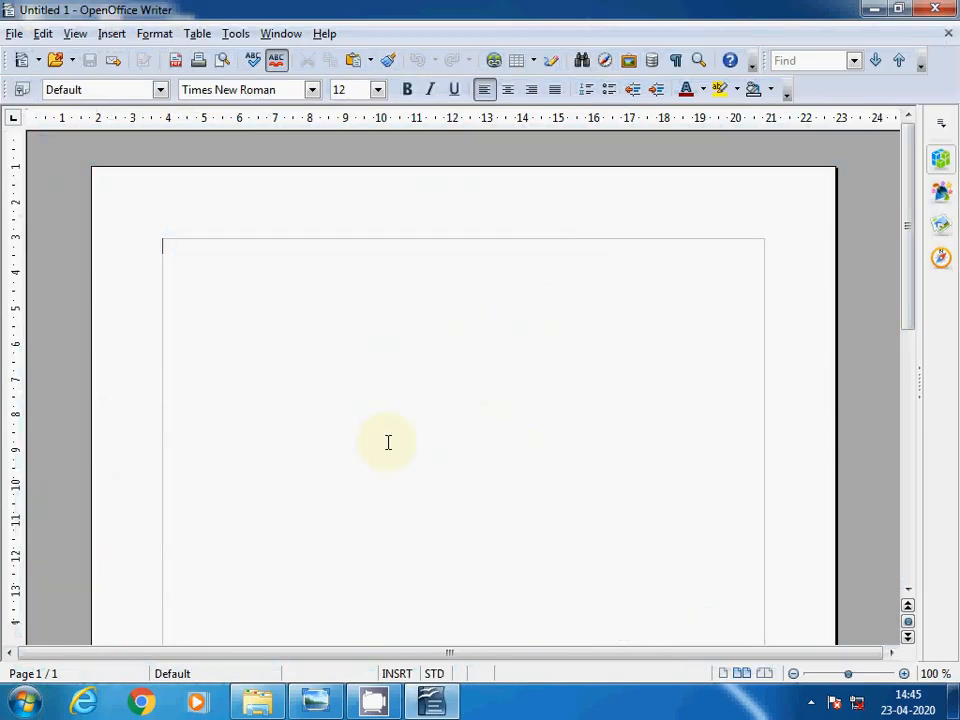
Show the Styles and Formatting window and load text styles into the new document from File 1.odt on the Desktop.
click(158, 36)
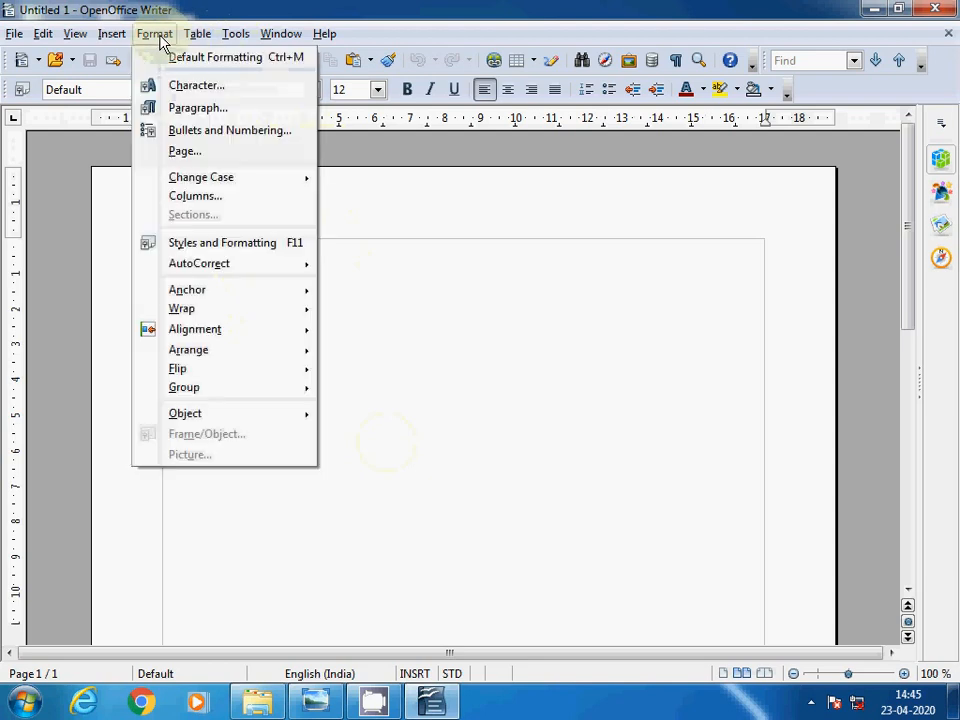
click(214, 243)
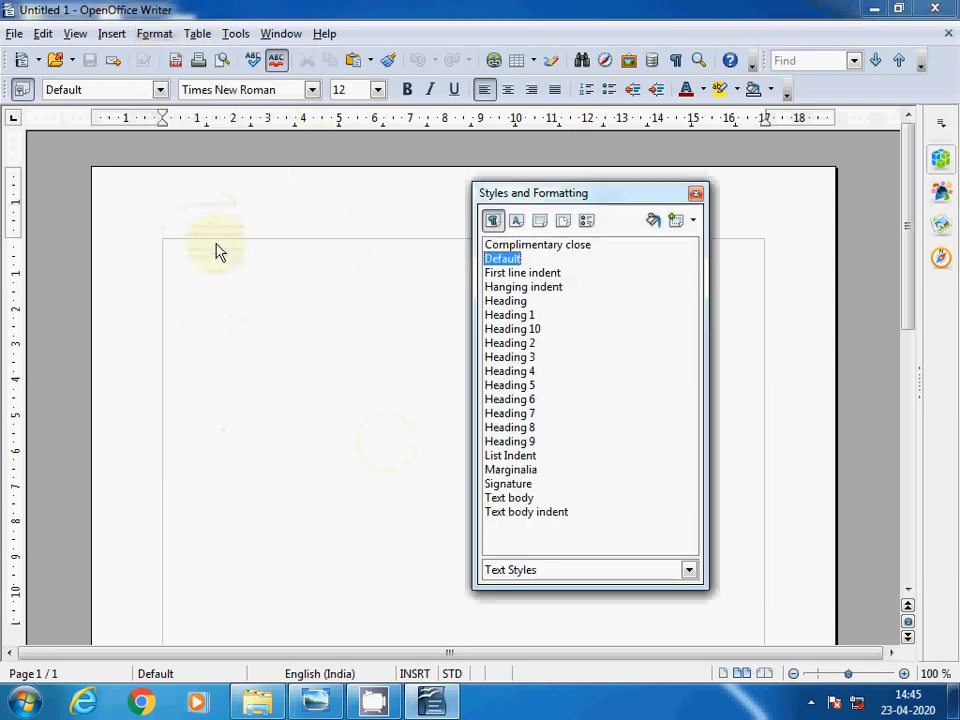
click(695, 222)
click(728, 286)
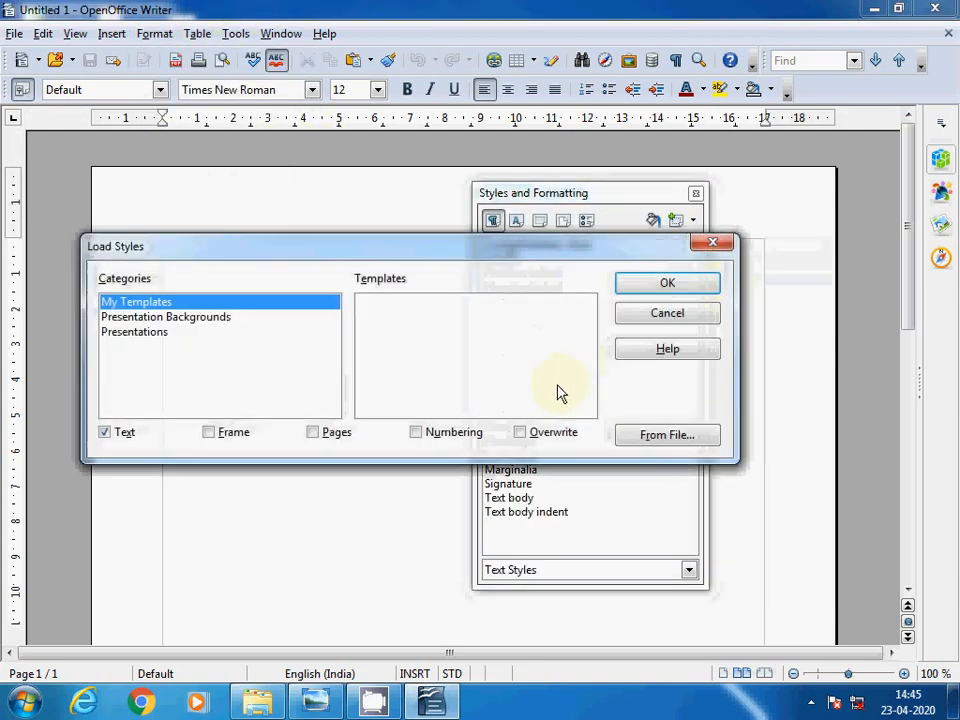
click(676, 445)
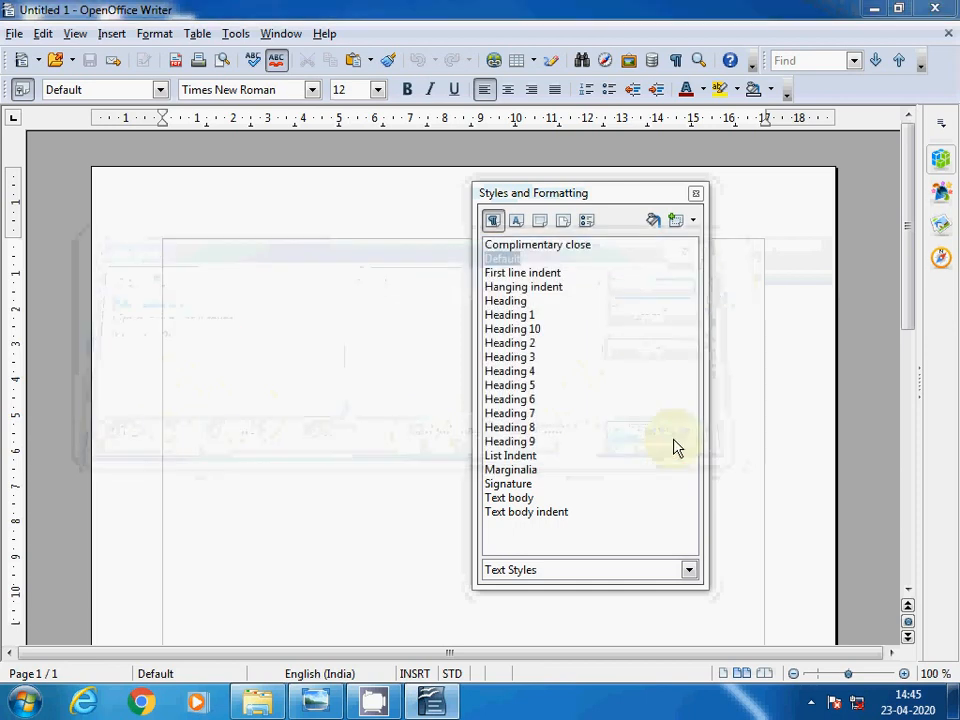
click(90, 188)
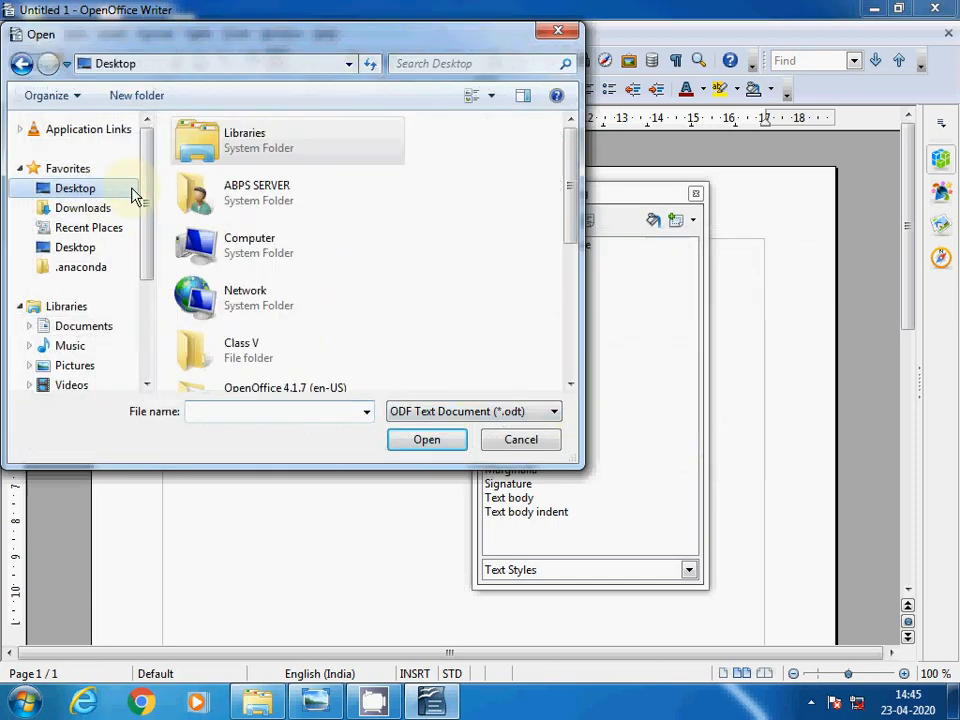
drag(570, 189, 574, 339)
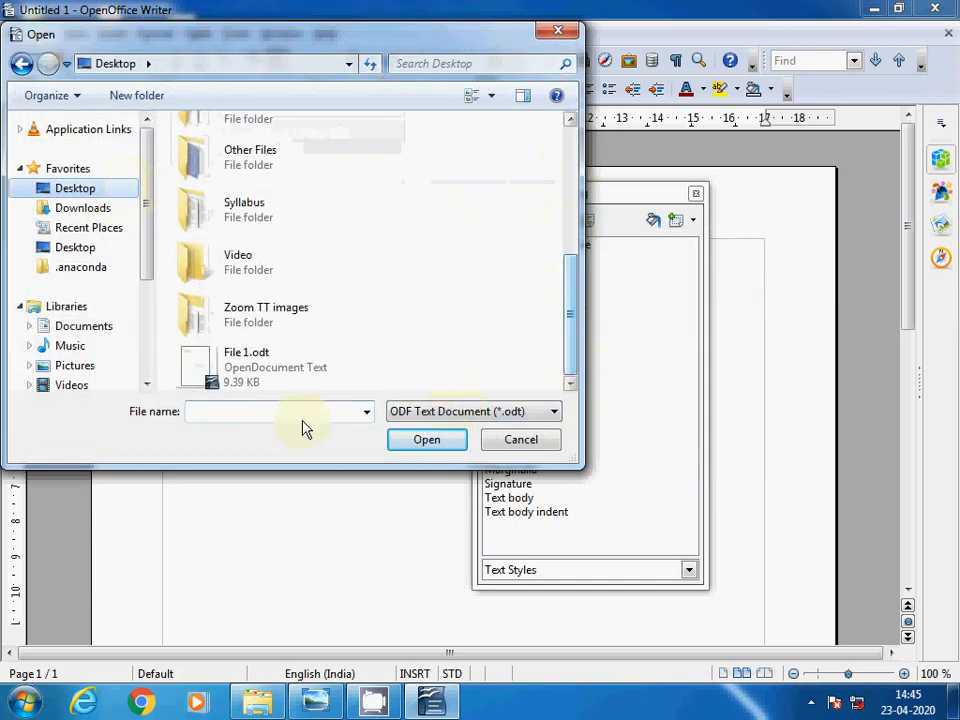
click(253, 369)
click(425, 444)
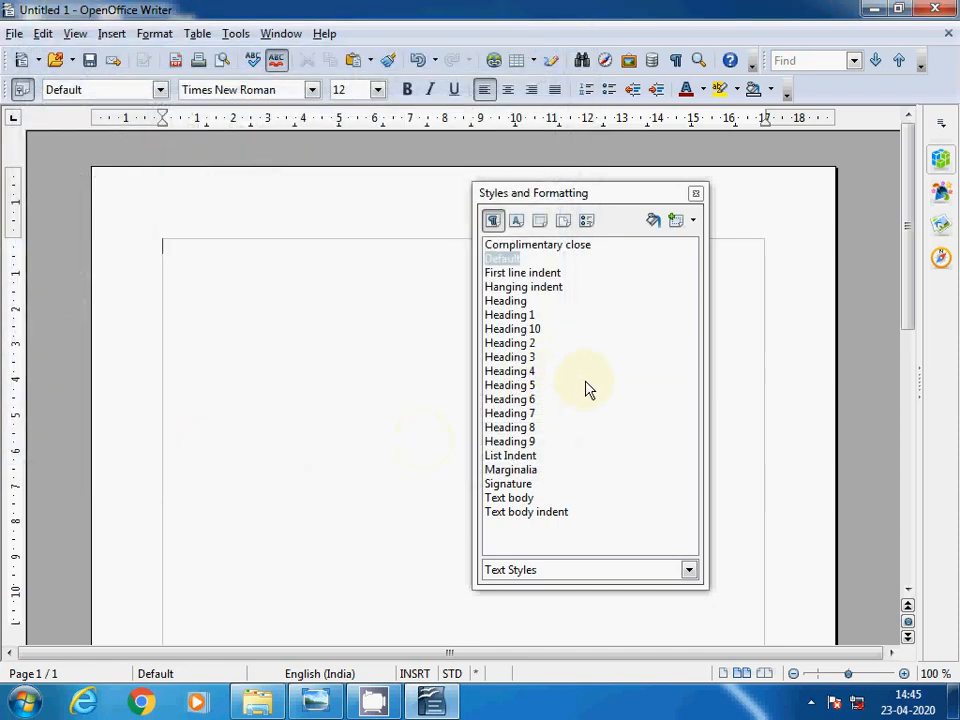
Filter the paragraph styles to Custom Styles and select MyHeading1.
click(549, 246)
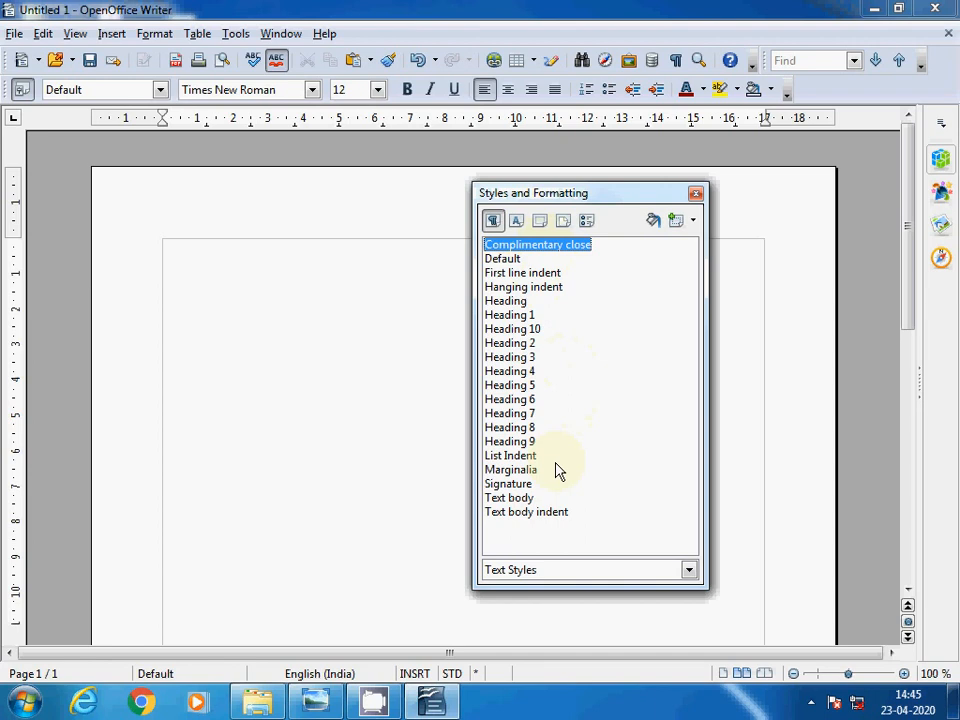
click(692, 572)
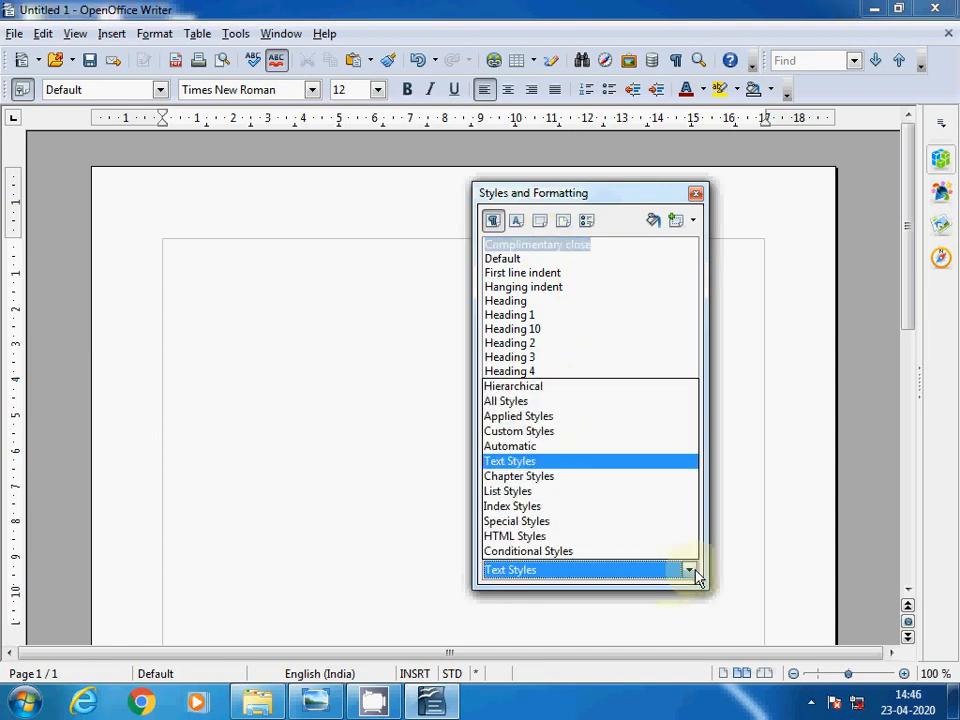
click(553, 431)
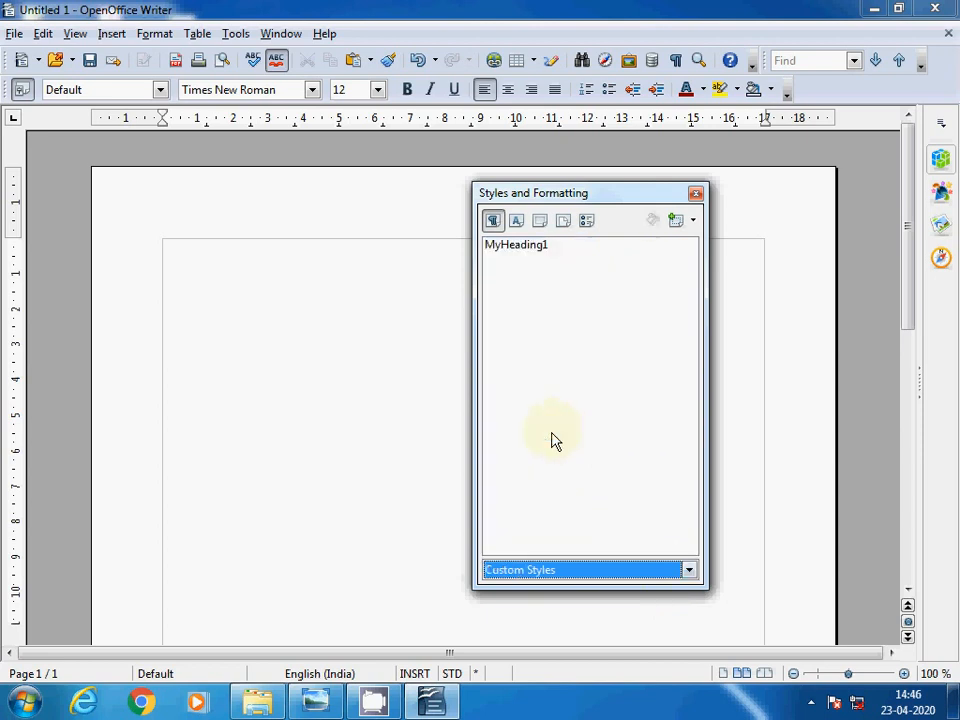
click(522, 253)
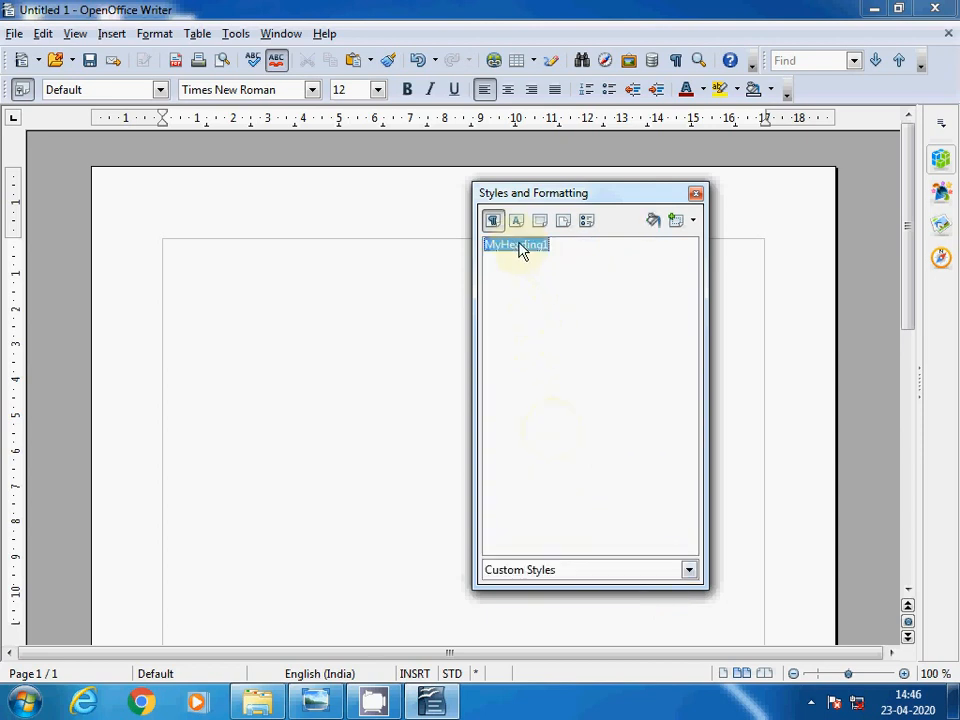
Open Load Styles to examine the template categories and style type options, and close it without loading anything.
click(692, 221)
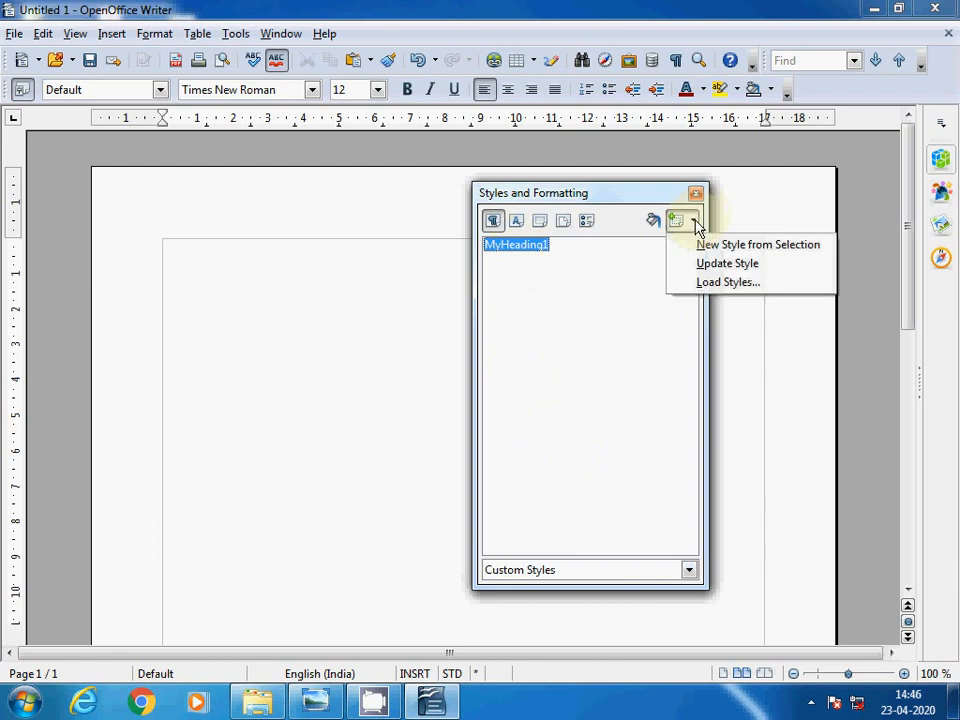
click(720, 282)
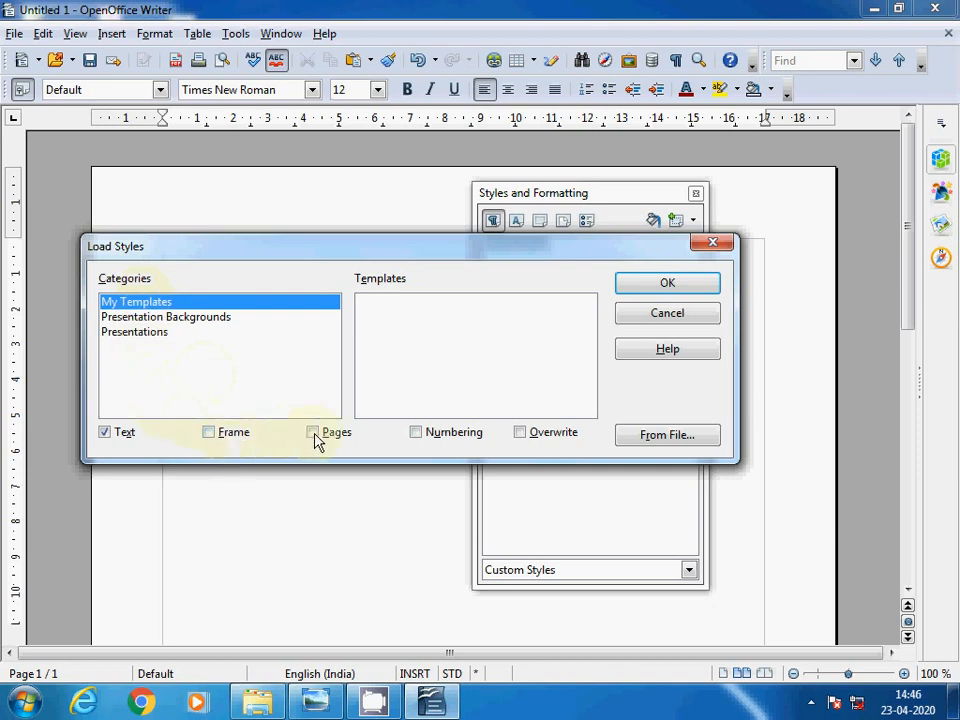
click(714, 243)
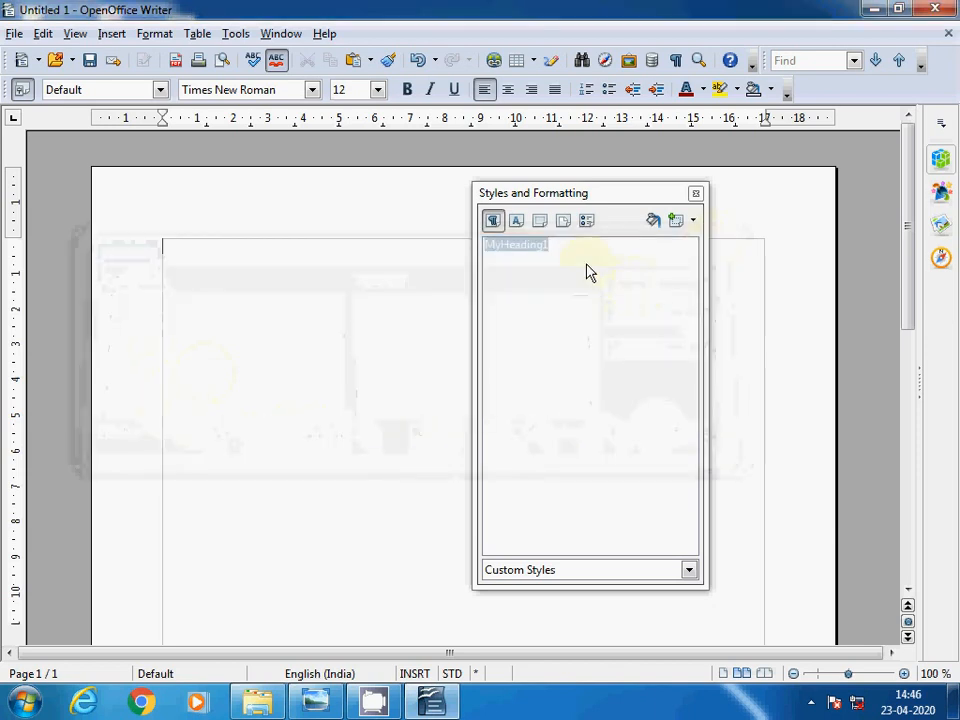
Close the Styles and Formatting window and the untitled document, discarding its changes.
click(696, 195)
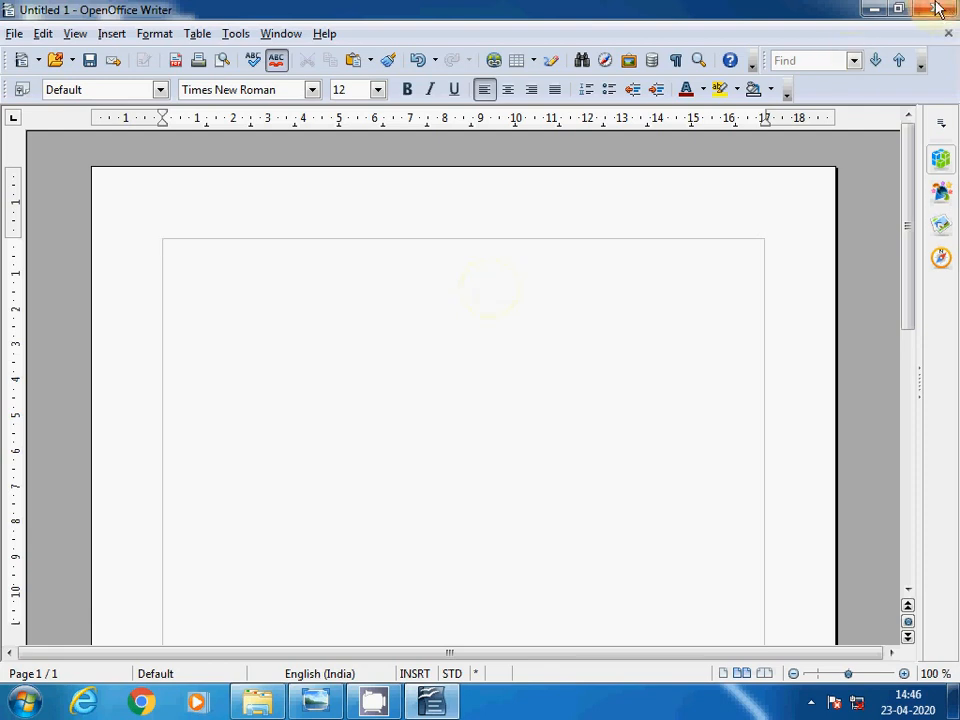
key(ctrl+w)
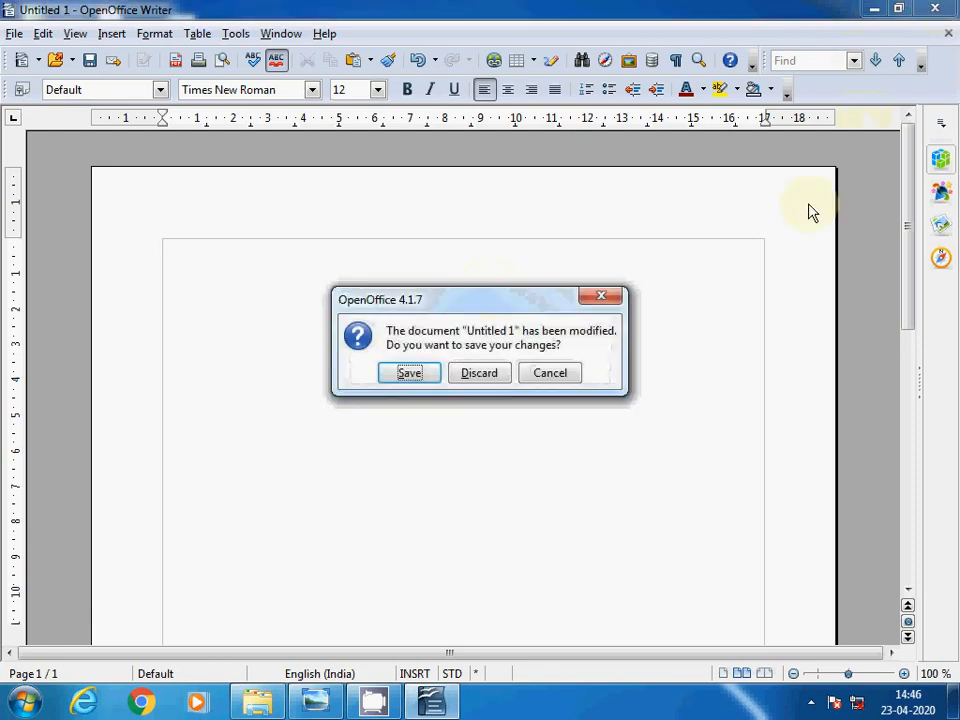
click(473, 377)
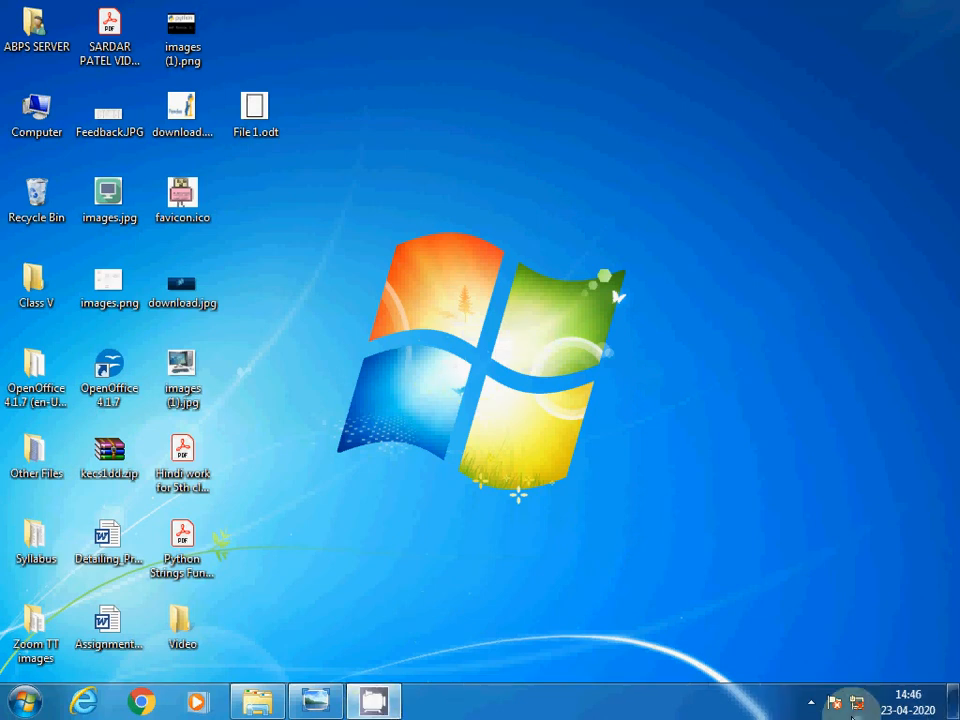
click(810, 703)
click(781, 606)
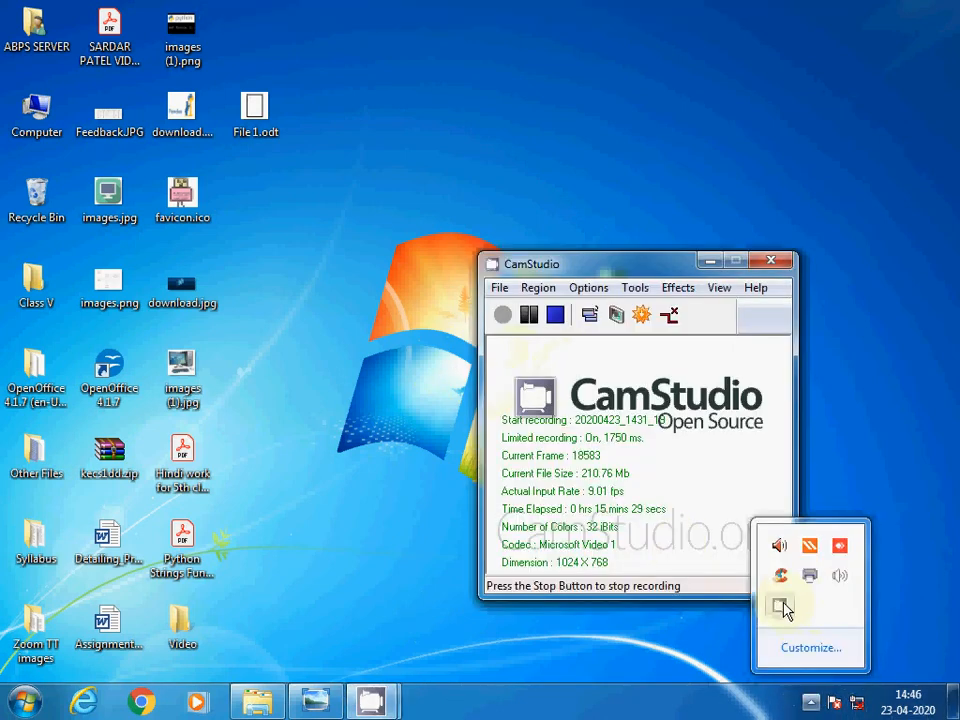